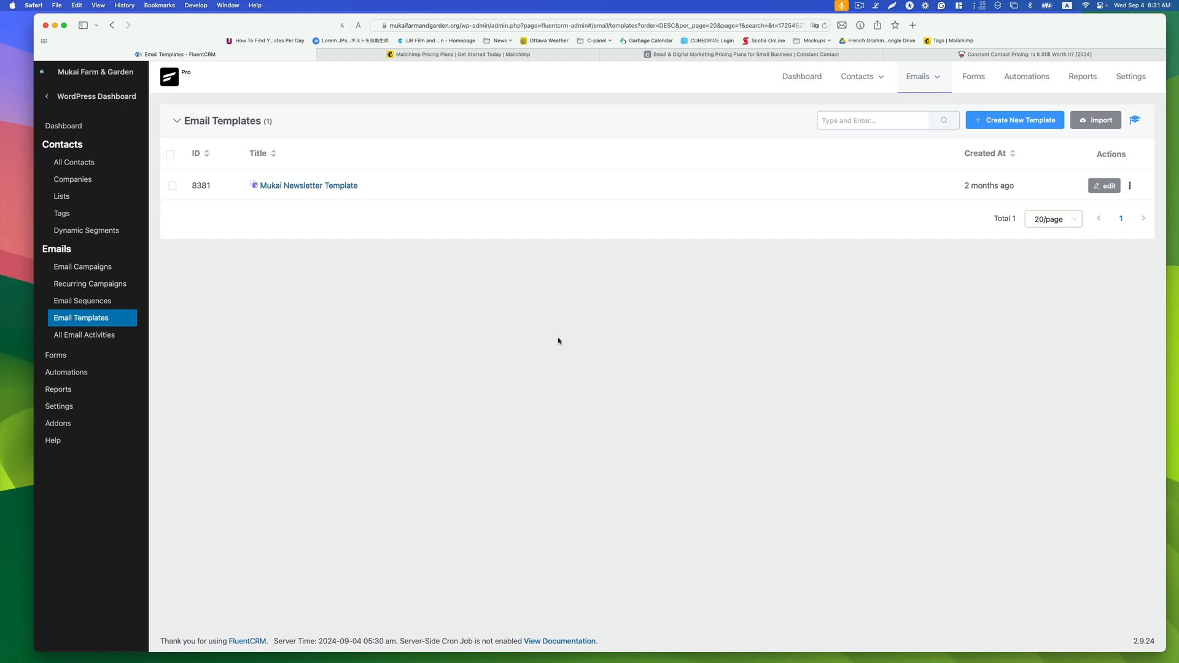
Step: Switch to the Mailchimp pricing tab
click(871, 42)
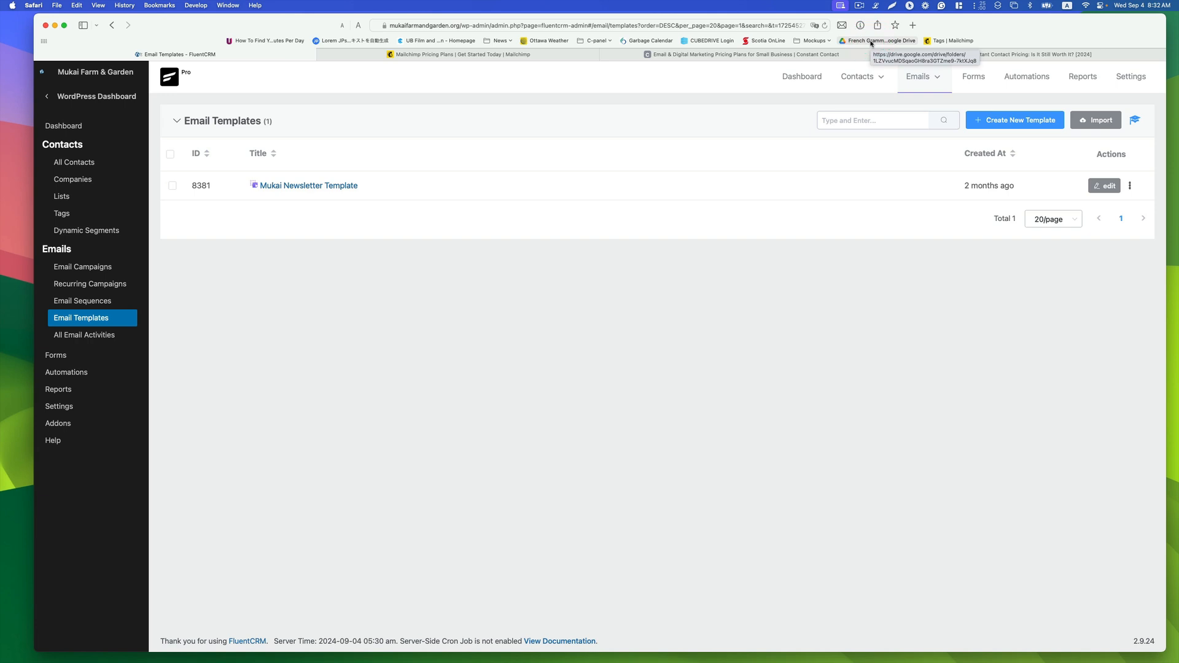
click(746, 261)
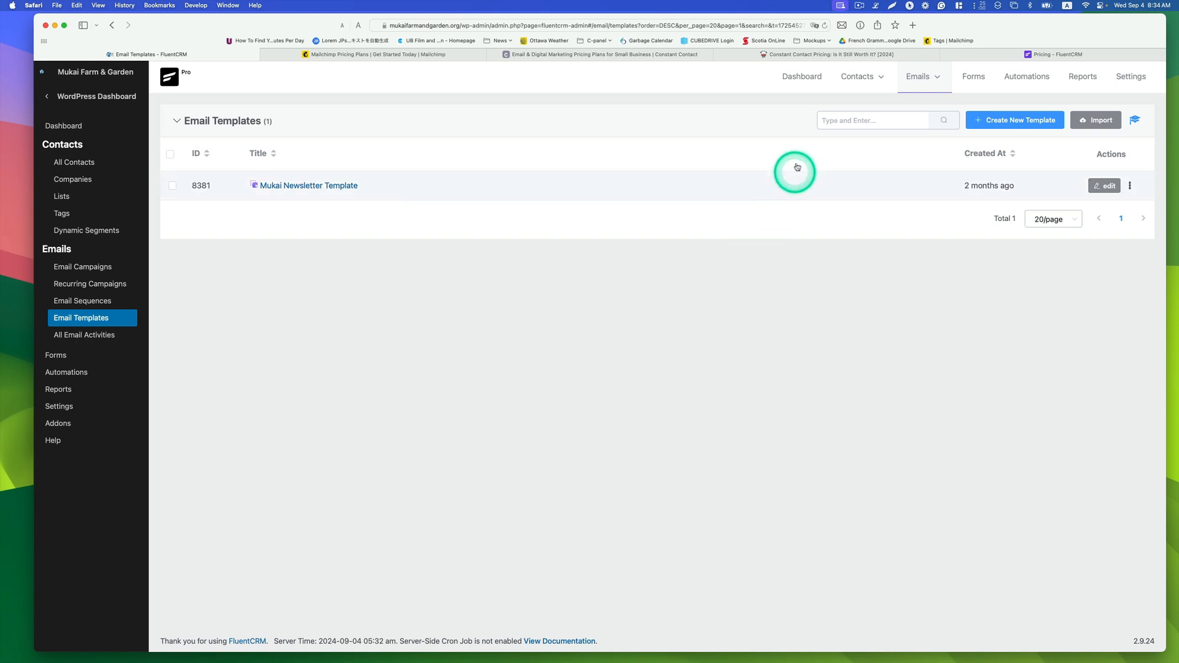
click(439, 56)
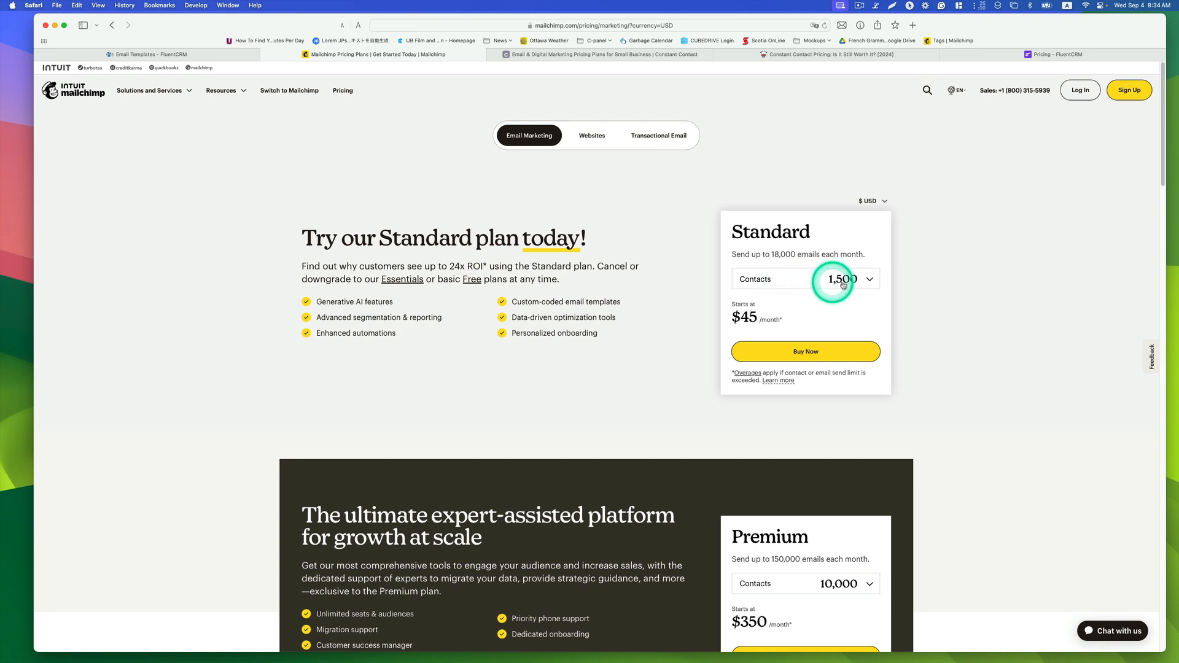
Step: Open the Standard plan's contact-count options and keep 1,500 contacts selected
click(863, 282)
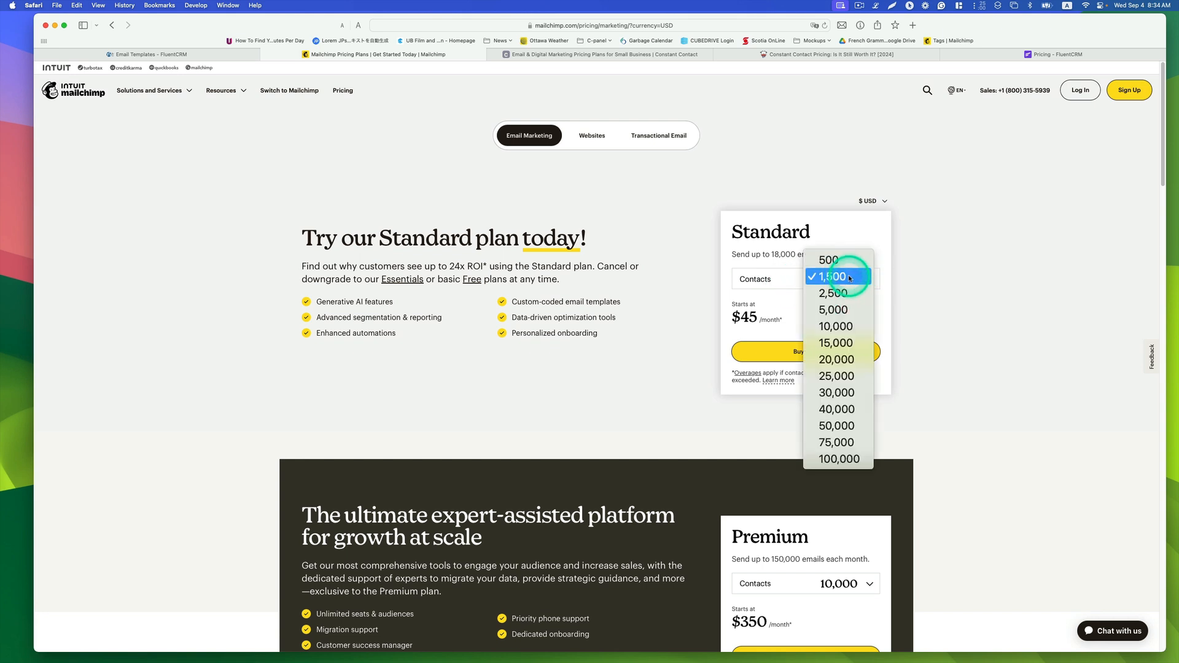
click(842, 277)
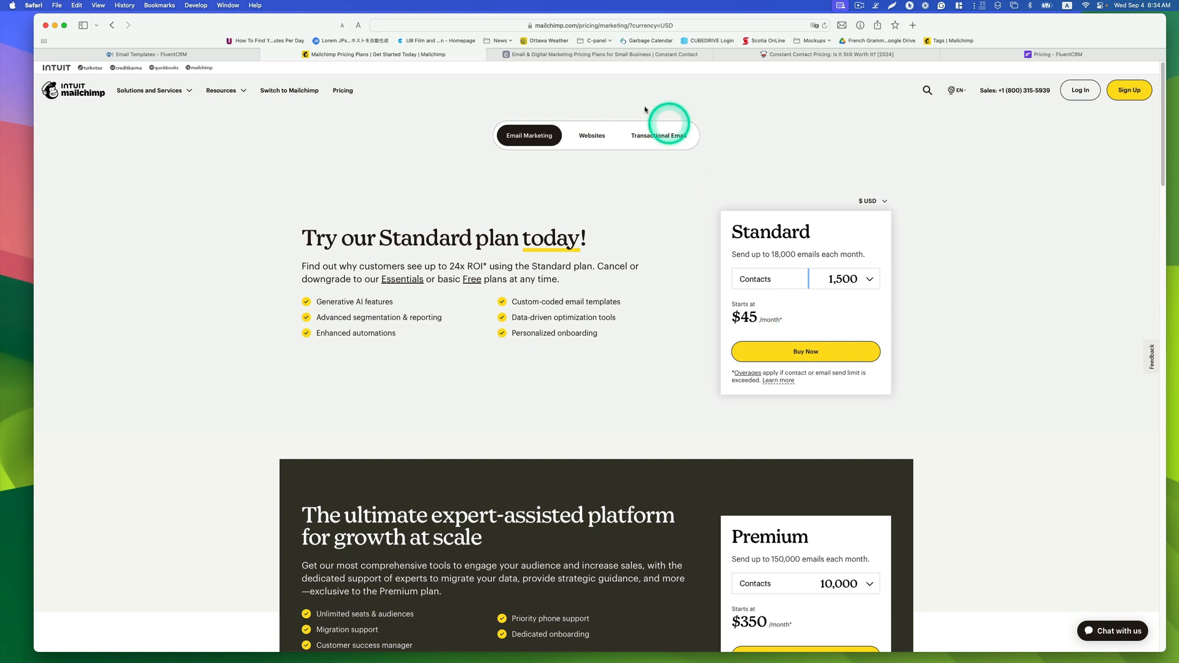
Step: Switch to the Constant Contact pricing tab and review its Premium, Standard and Lite plans
click(653, 55)
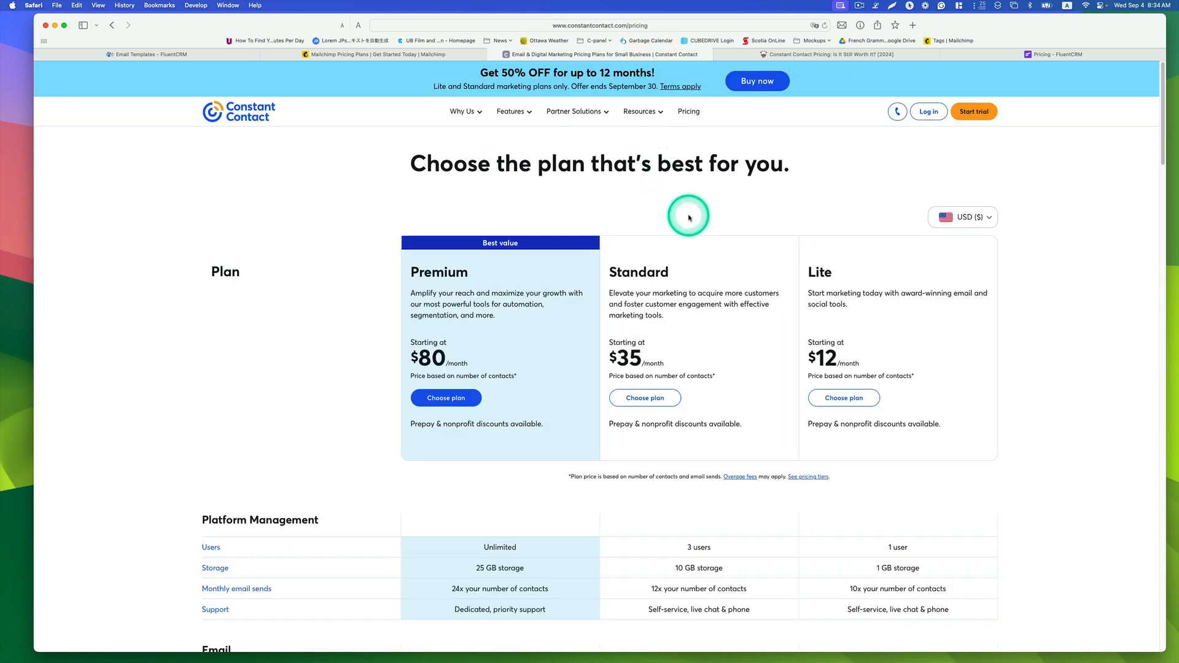
scroll(706, 240, down, 1)
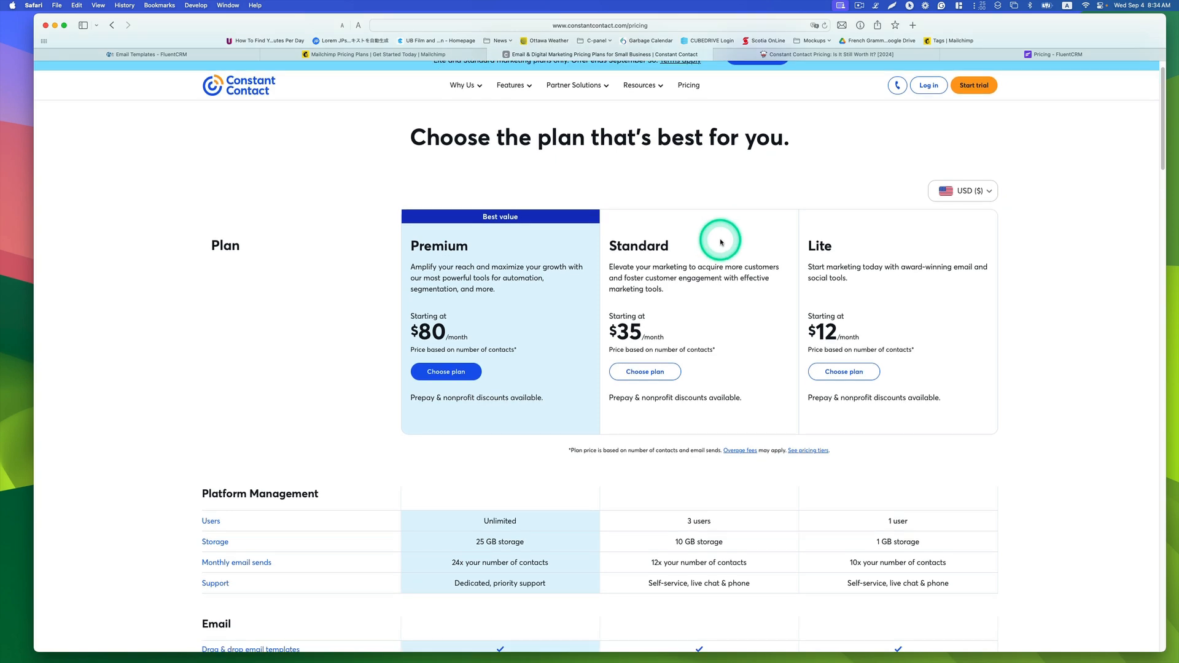
scroll(721, 242, down, 2)
scroll(731, 260, up, 3)
scroll(737, 261, down, 2)
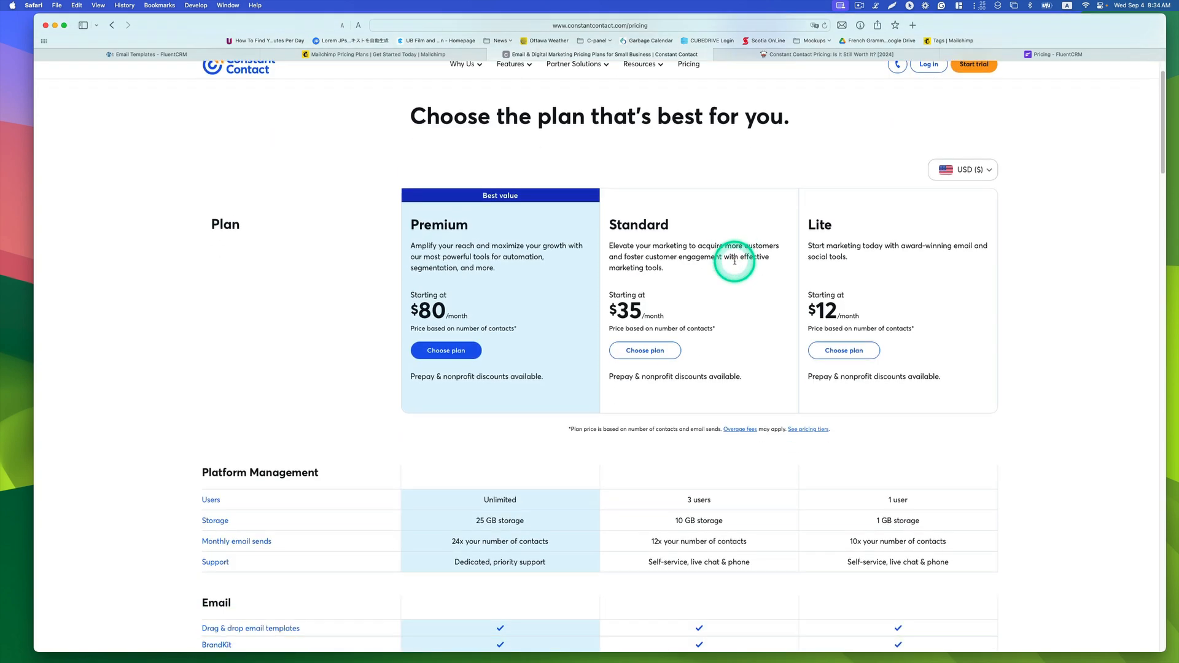
scroll(735, 261, down, 2)
scroll(736, 261, up, 2)
scroll(740, 261, down, 1)
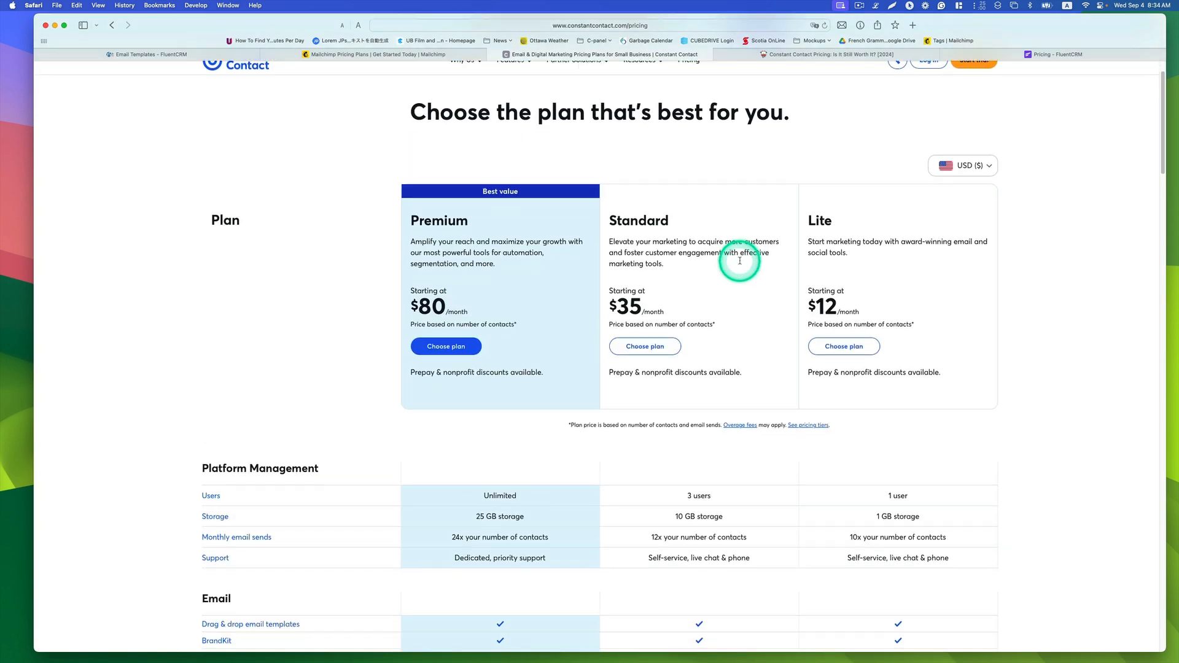
scroll(740, 260, down, 5)
scroll(727, 453, up, 6)
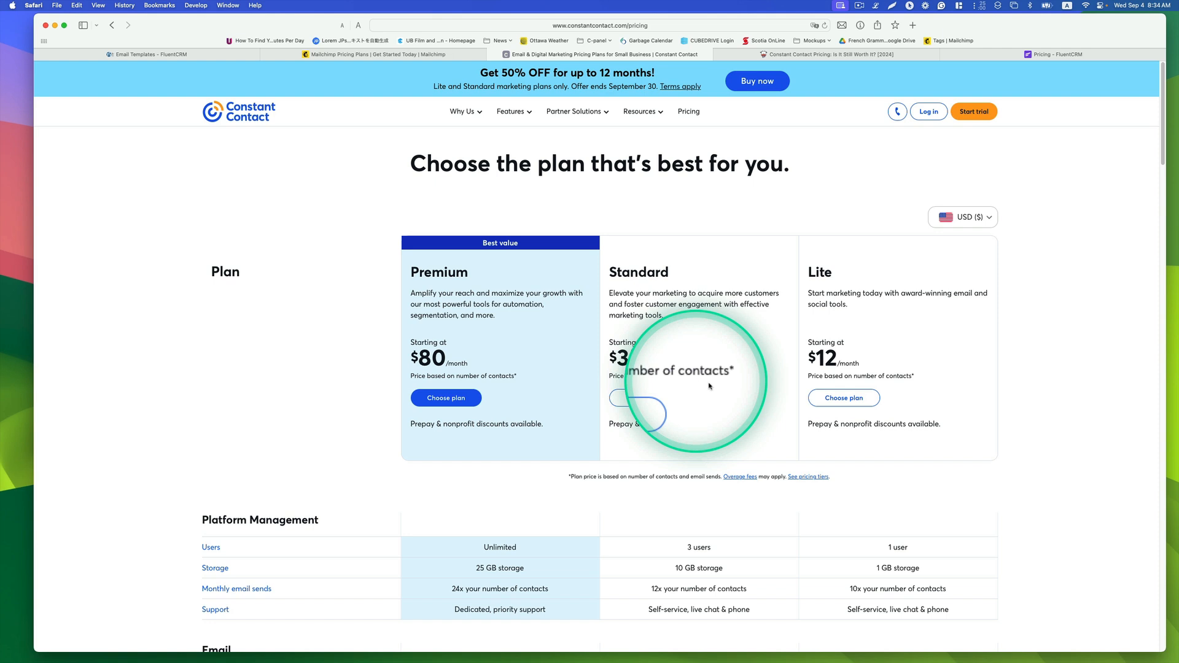
Step: Review the Constant Contact pricing-by-contacts table in the Moosend article, then the FluentCRM pricing page
click(846, 54)
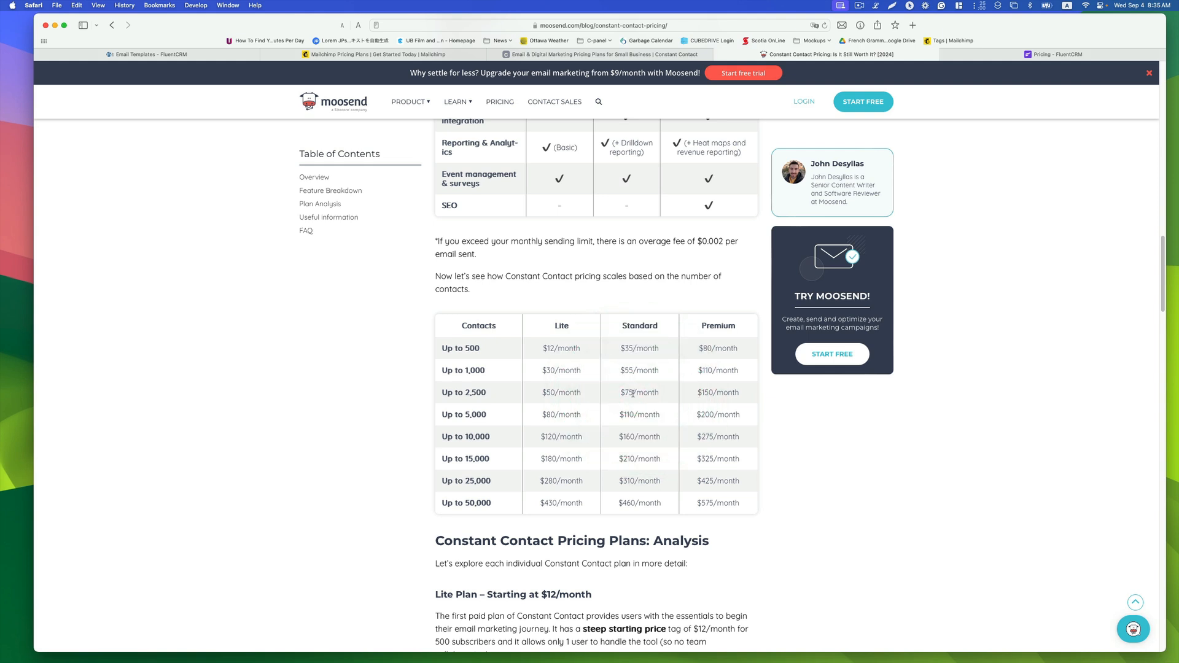
click(997, 54)
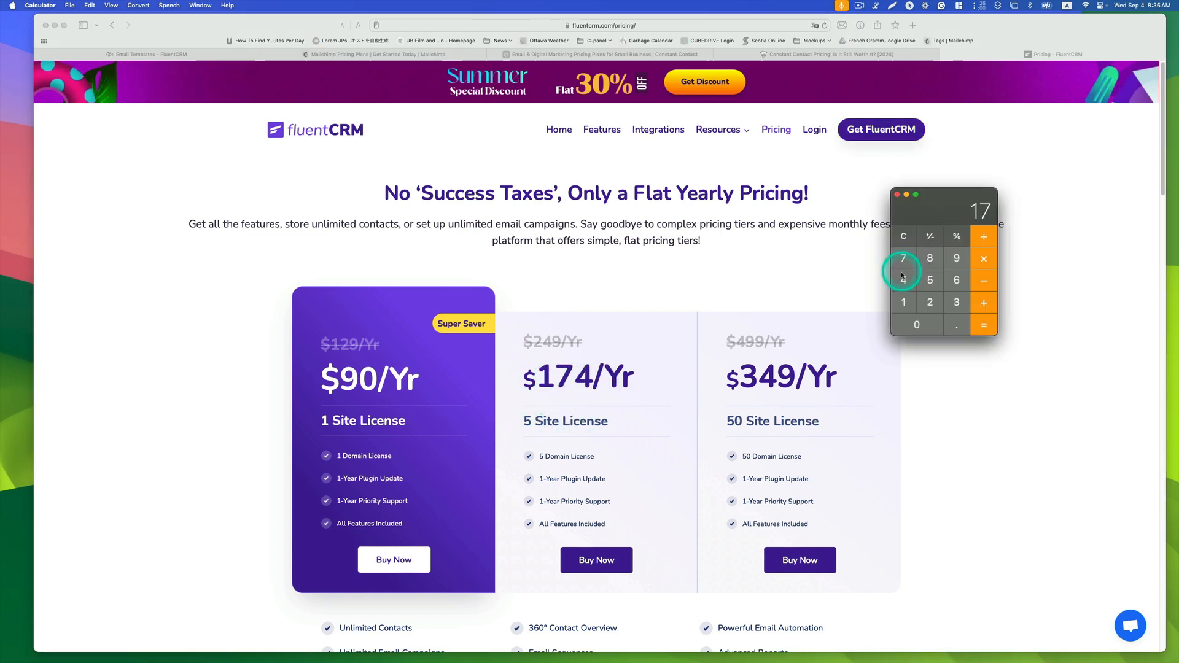
Step: In Calculator, divide 174 by 5 to get the per-site cost of the 5 Site License
click(903, 277)
click(983, 241)
click(931, 282)
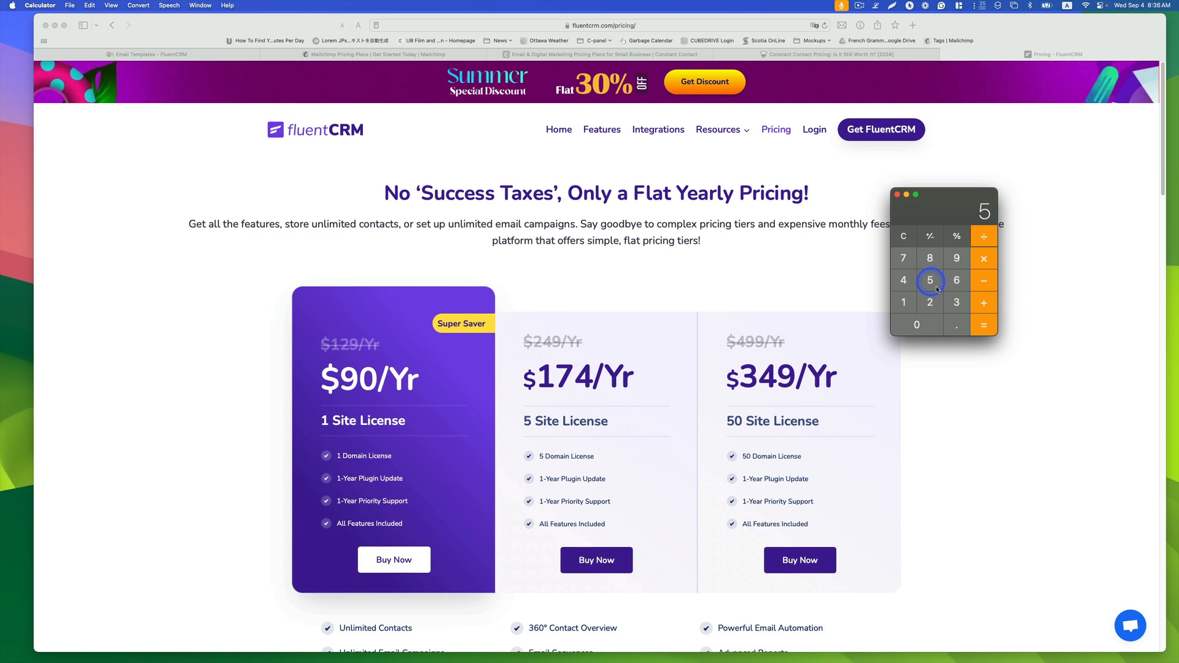
click(984, 323)
Step: Switch to Mail, open the Mukai Farm & Garden newsletter email, scroll through it and move it aside
click(777, 237)
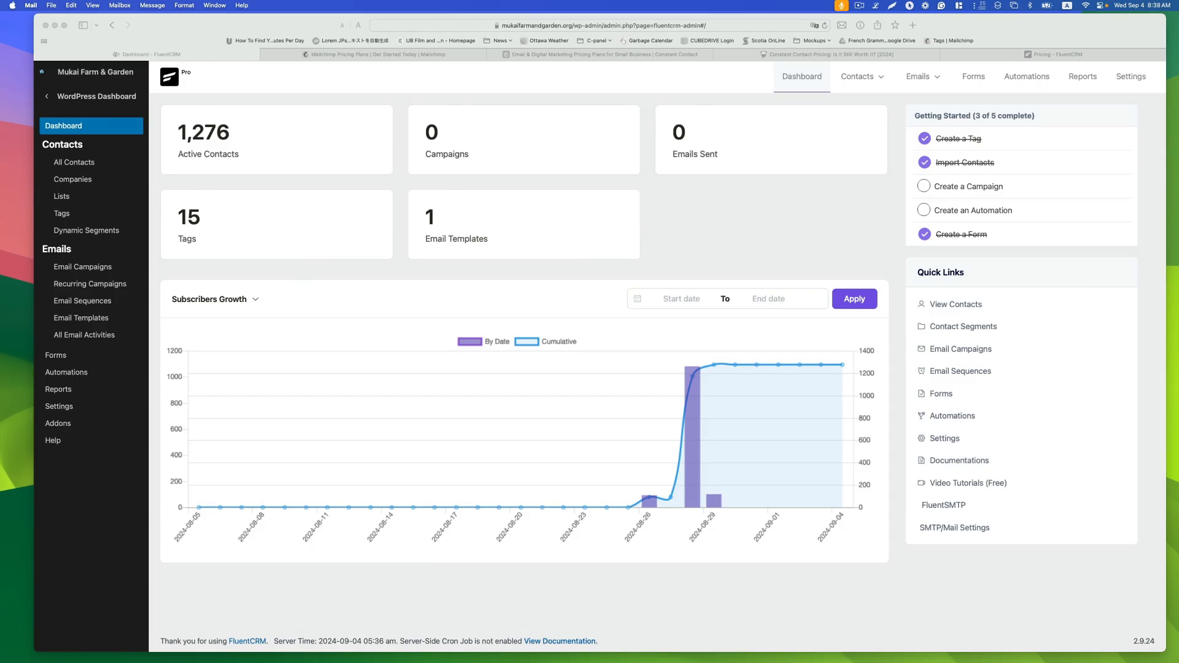
click(1069, 469)
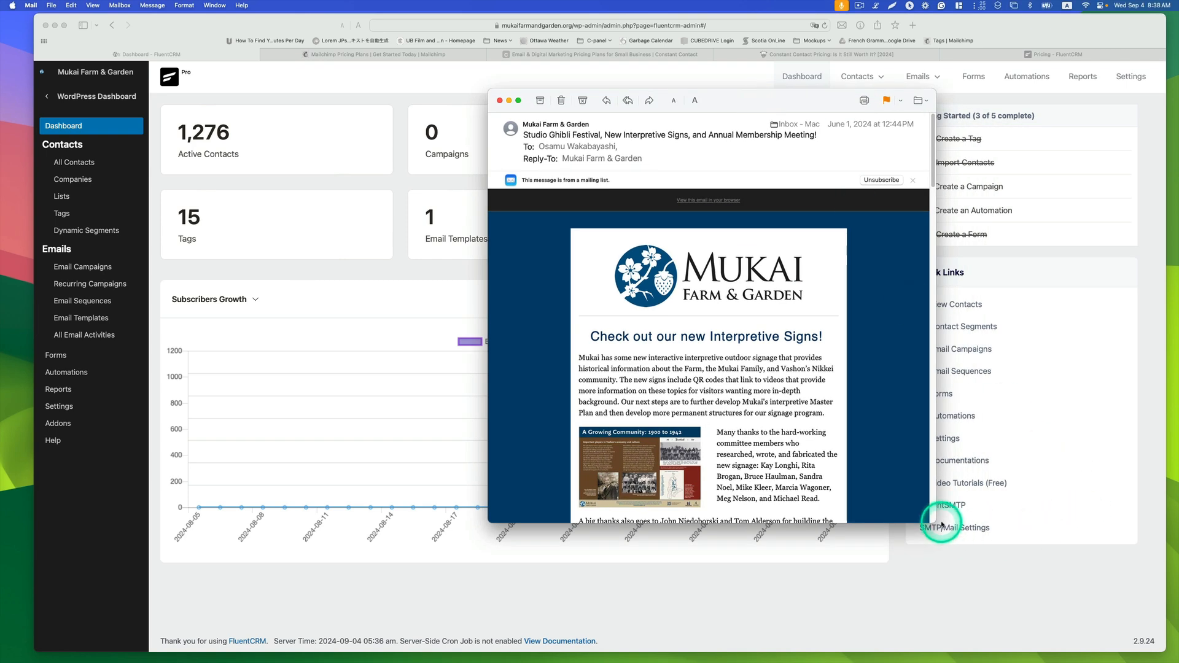
scroll(938, 545, down, 15)
scroll(938, 546, down, 5)
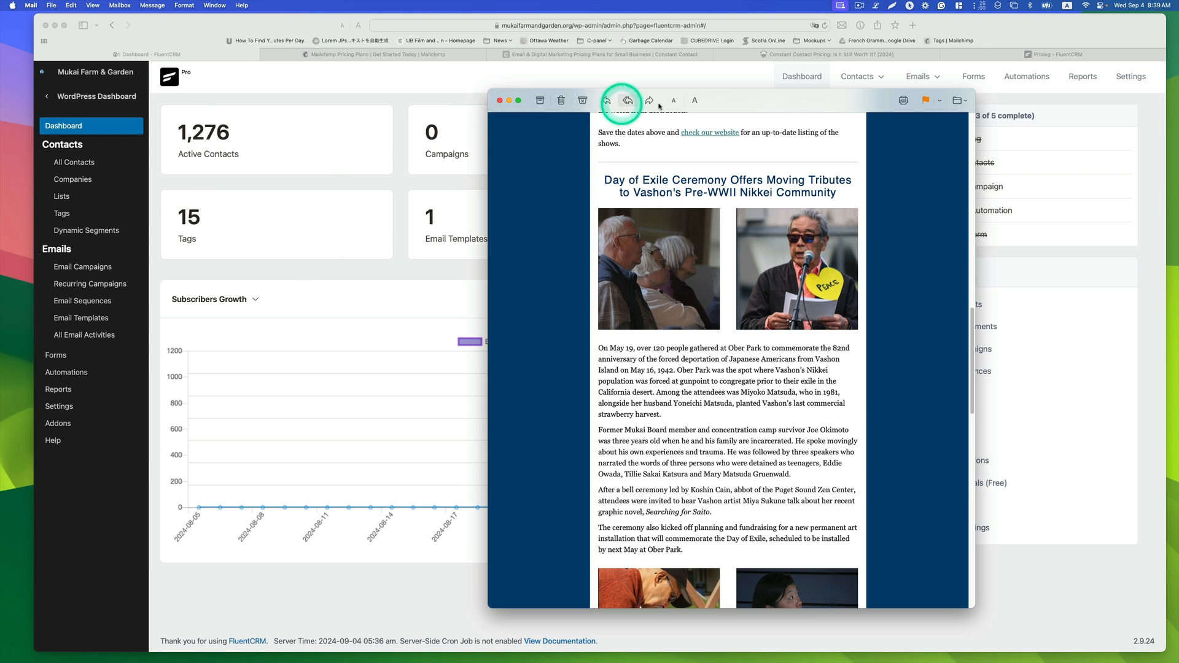
drag(698, 105, 1178, 99)
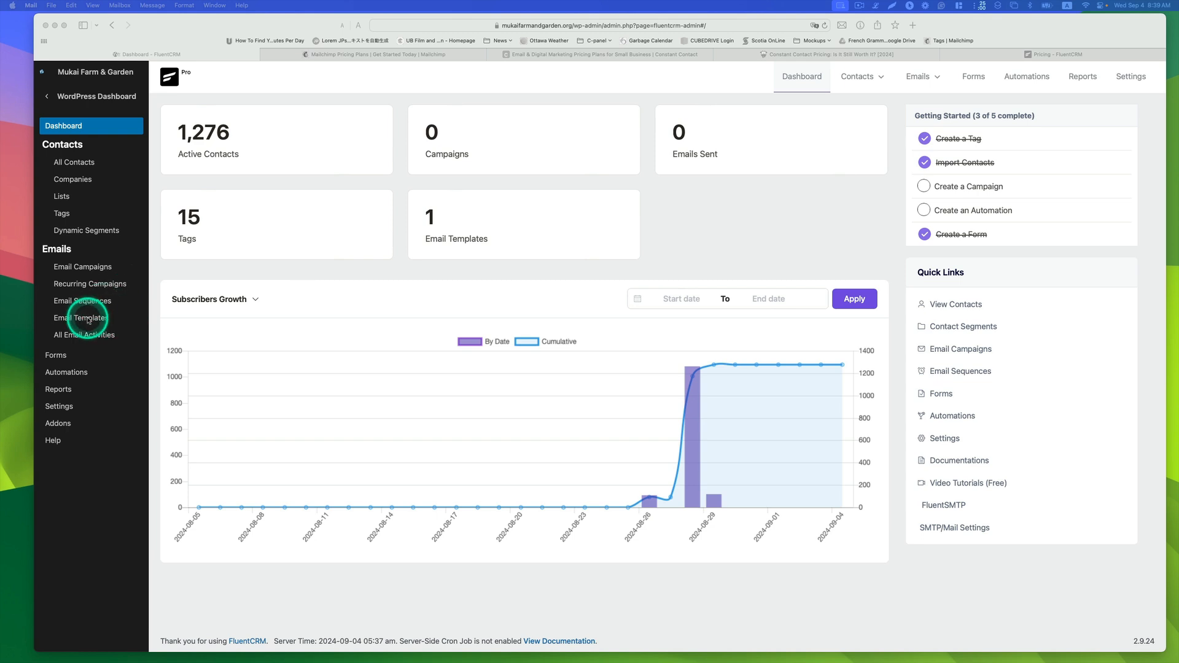
Step: Open the Mukai Newsletter Template from Email Templates and scroll through its email body
click(88, 320)
click(81, 318)
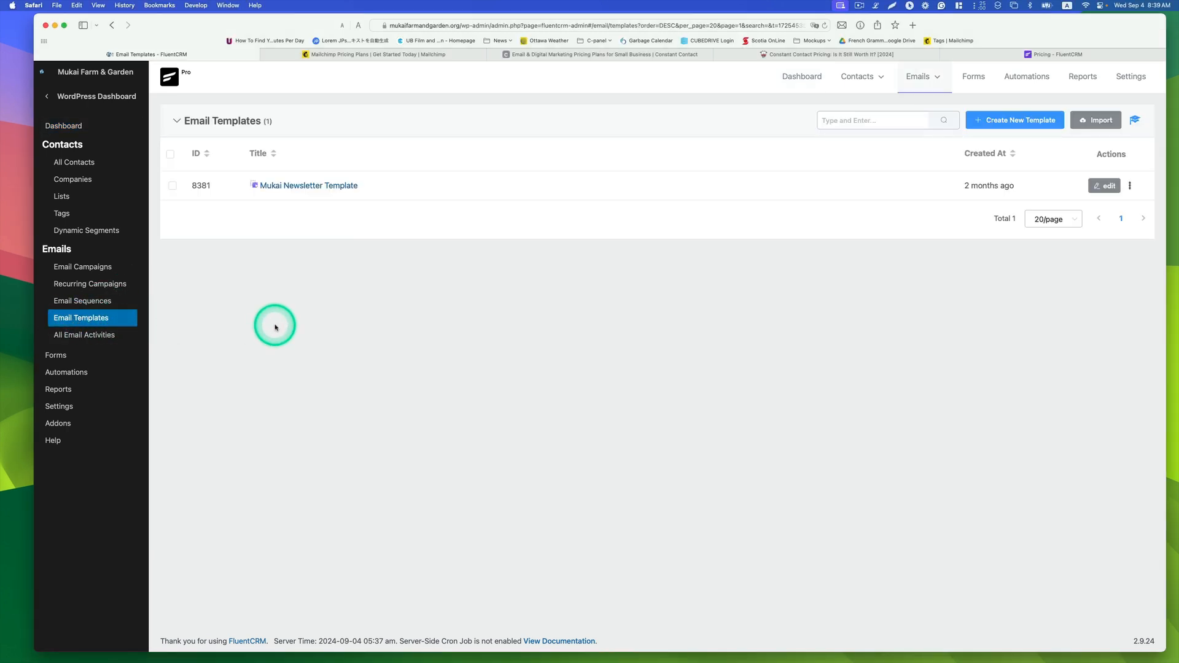
click(323, 186)
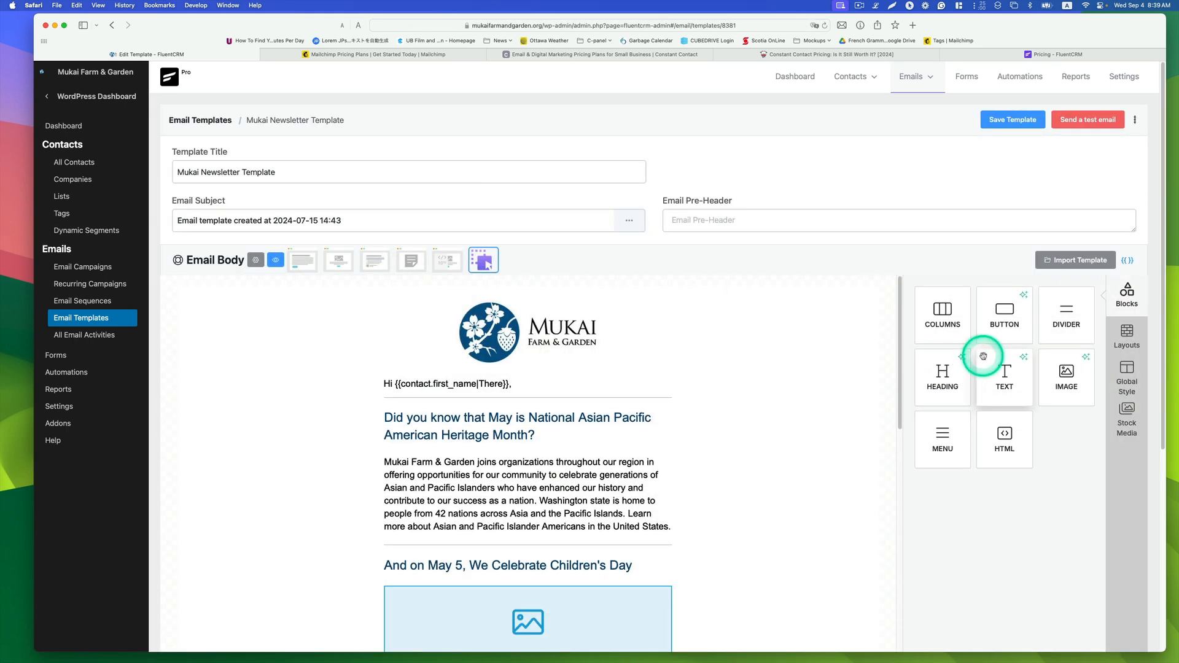
scroll(982, 356, down, 1)
scroll(976, 344, down, 1)
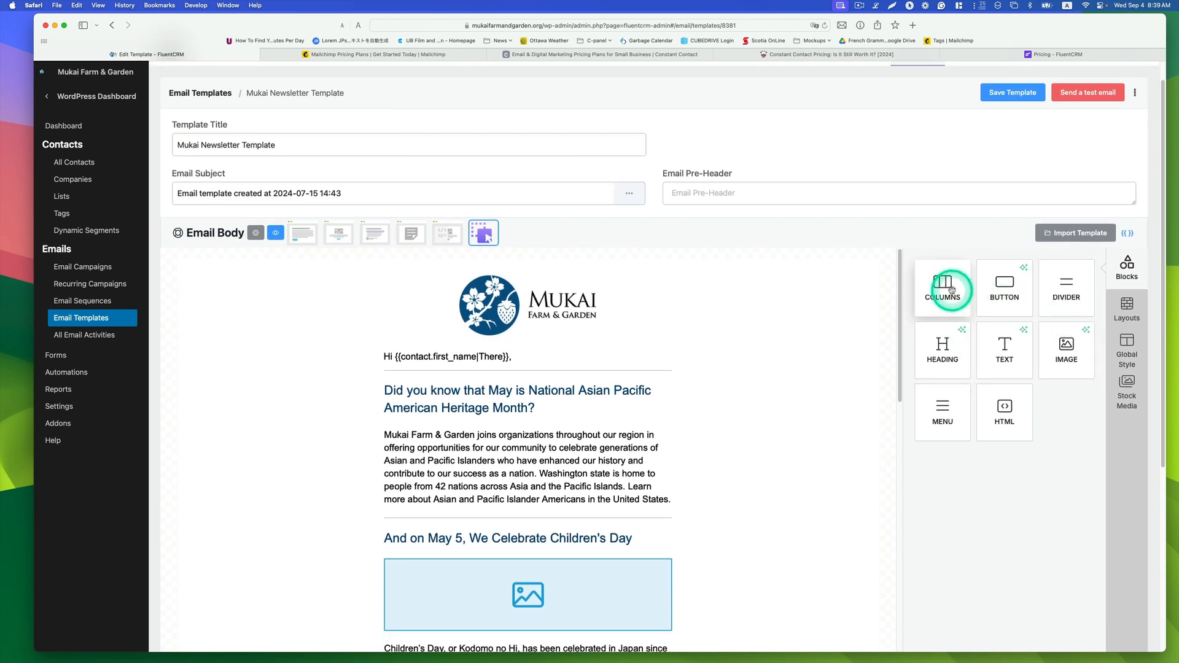
key(ctrl)
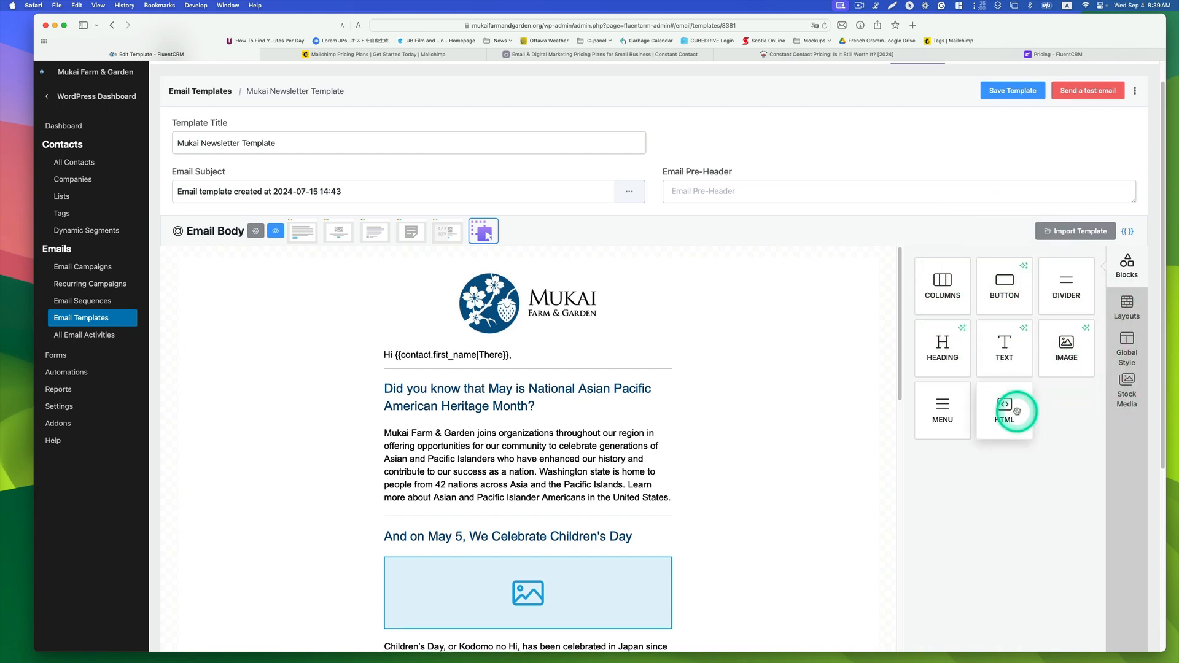
scroll(666, 430, down, 3)
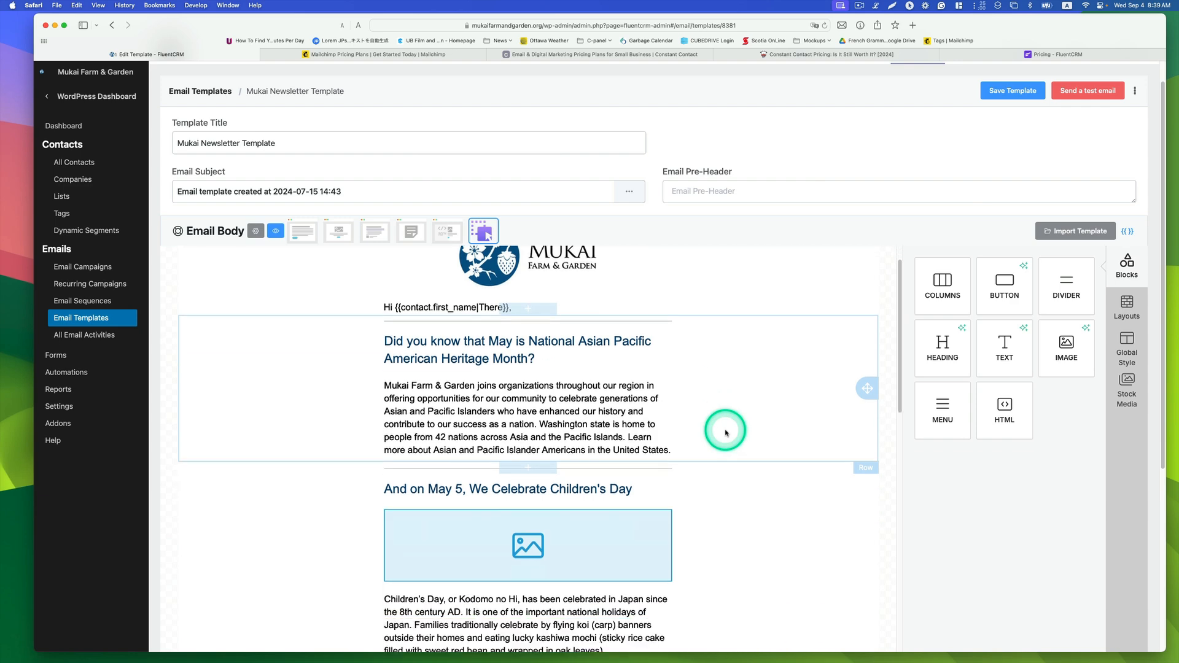
scroll(719, 425, down, 6)
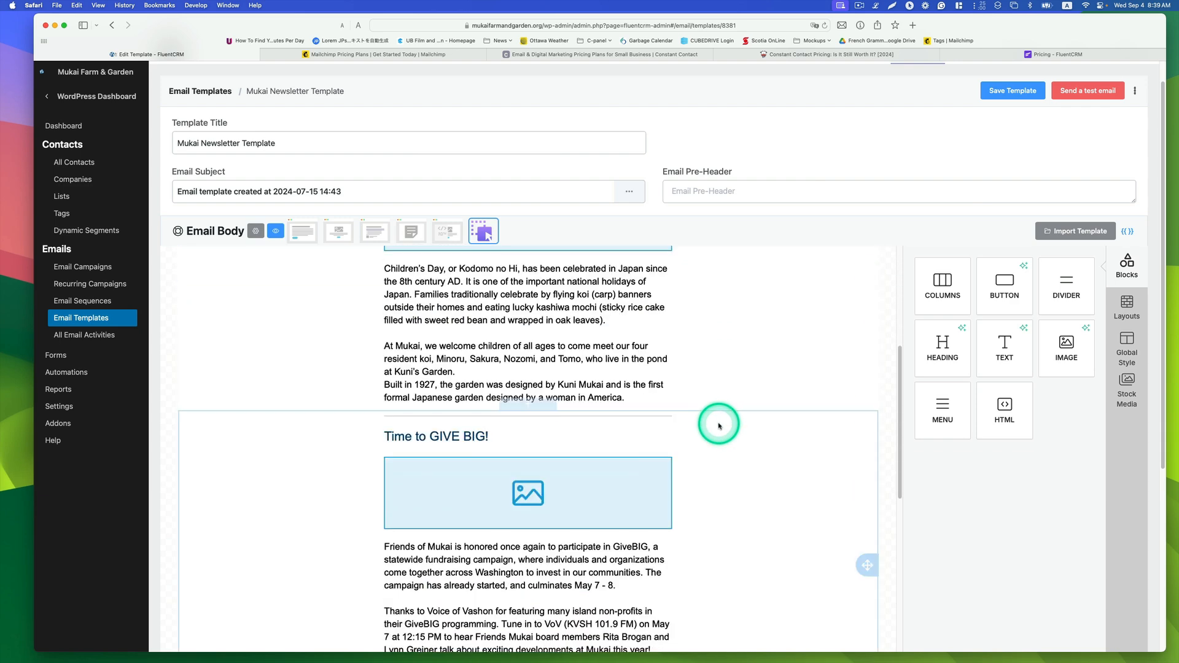
scroll(718, 425, down, 4)
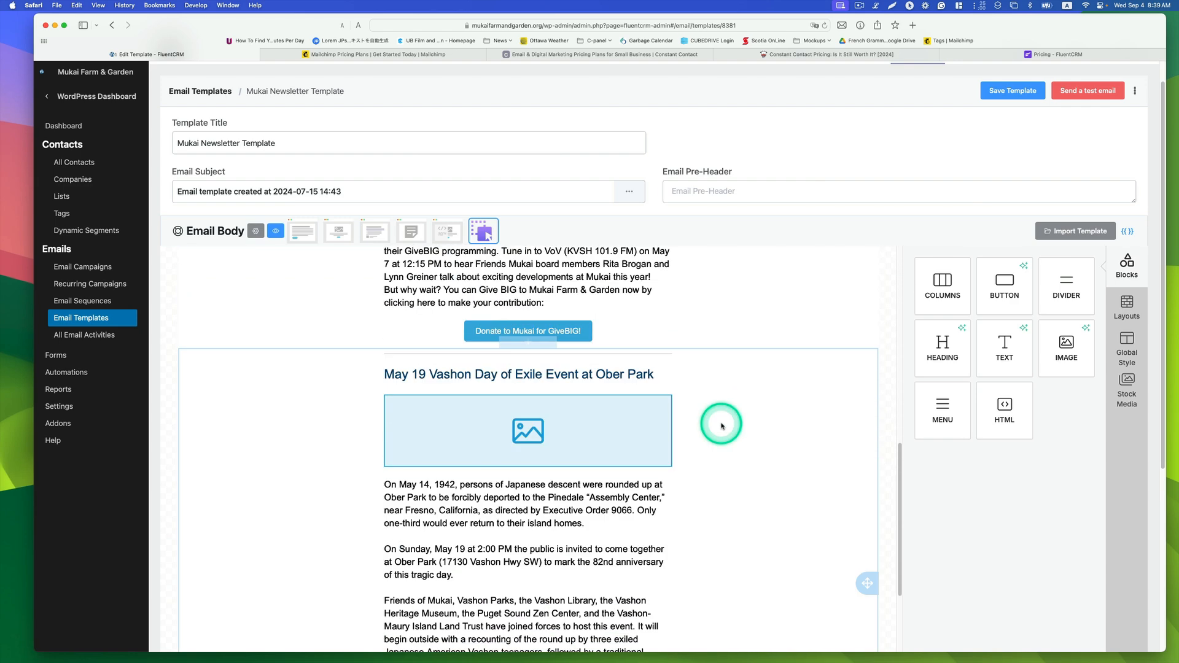
scroll(718, 424, up, 1)
scroll(626, 408, up, 5)
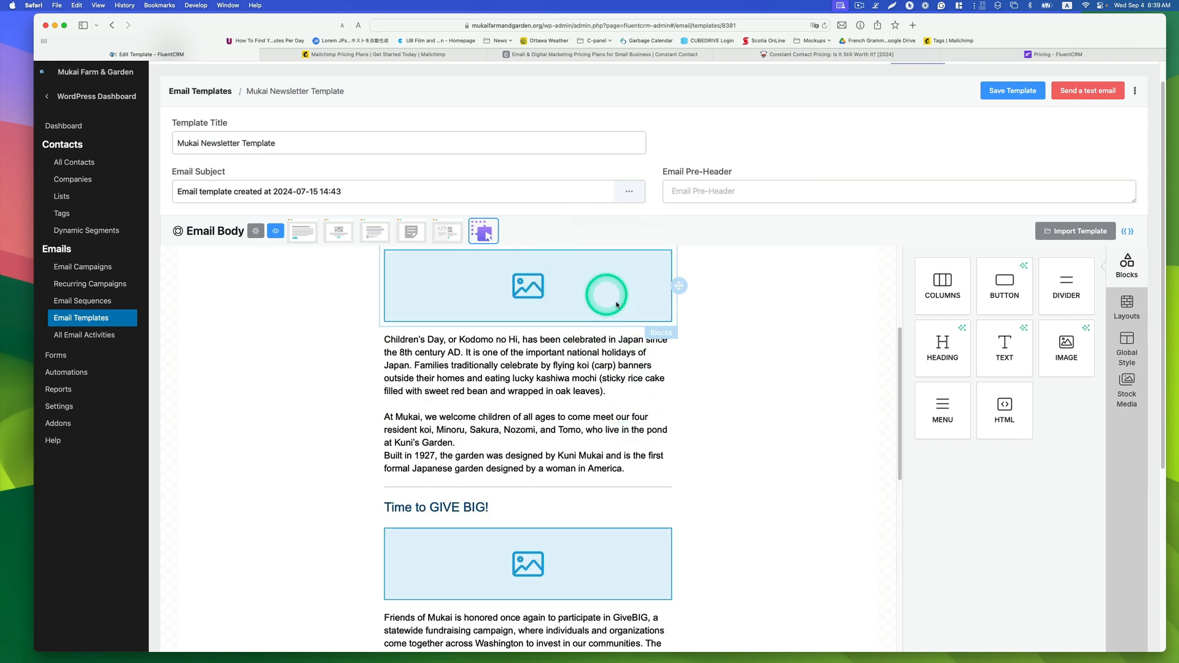
scroll(605, 292, down, 3)
scroll(664, 369, down, 1)
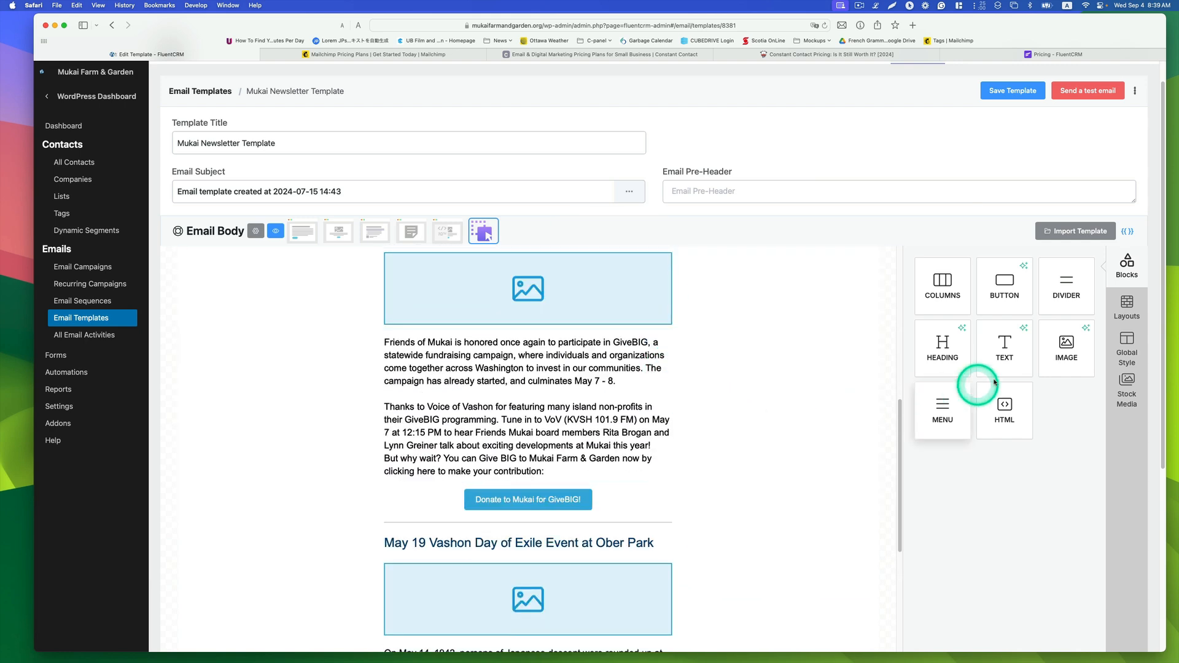
scroll(614, 430, up, 1)
scroll(605, 435, up, 10)
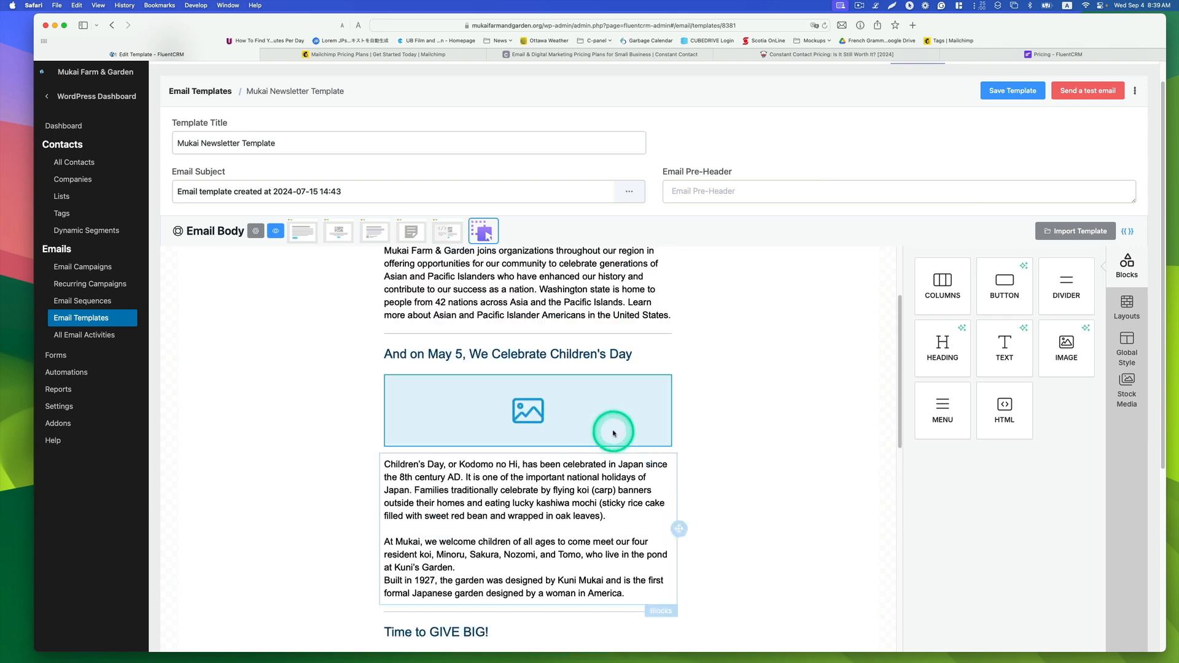
scroll(614, 430, down, 5)
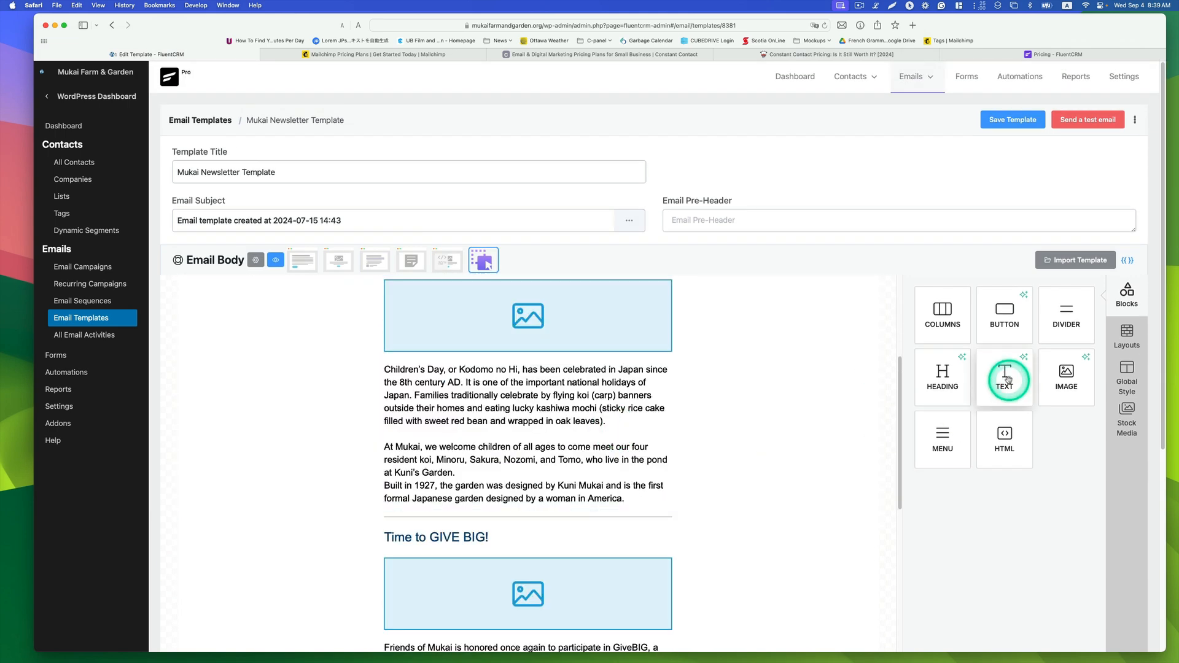
scroll(571, 458, down, 2)
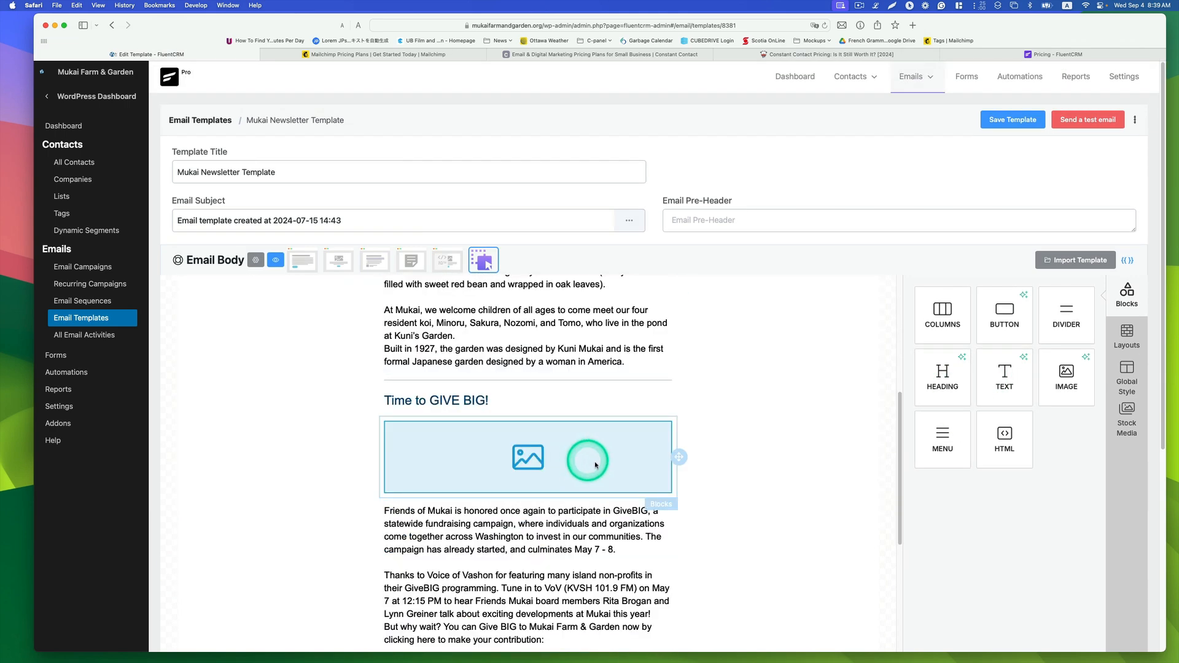
scroll(594, 465, up, 7)
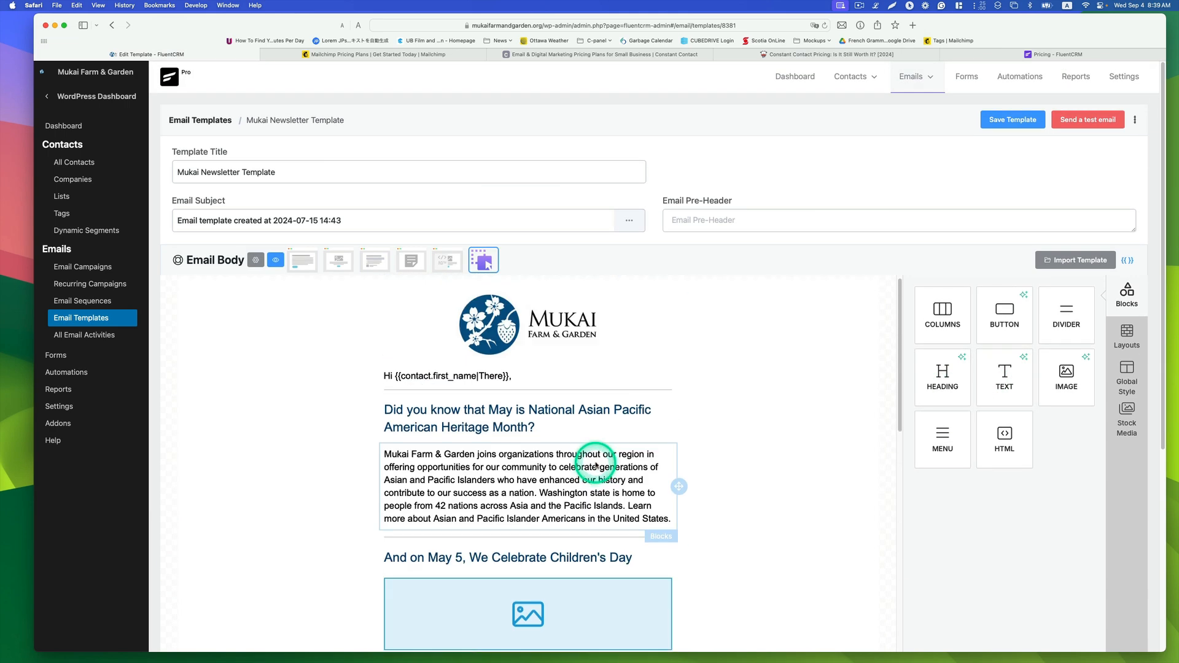
Step: Select the greeting text block and open its Merge Tags options
click(528, 383)
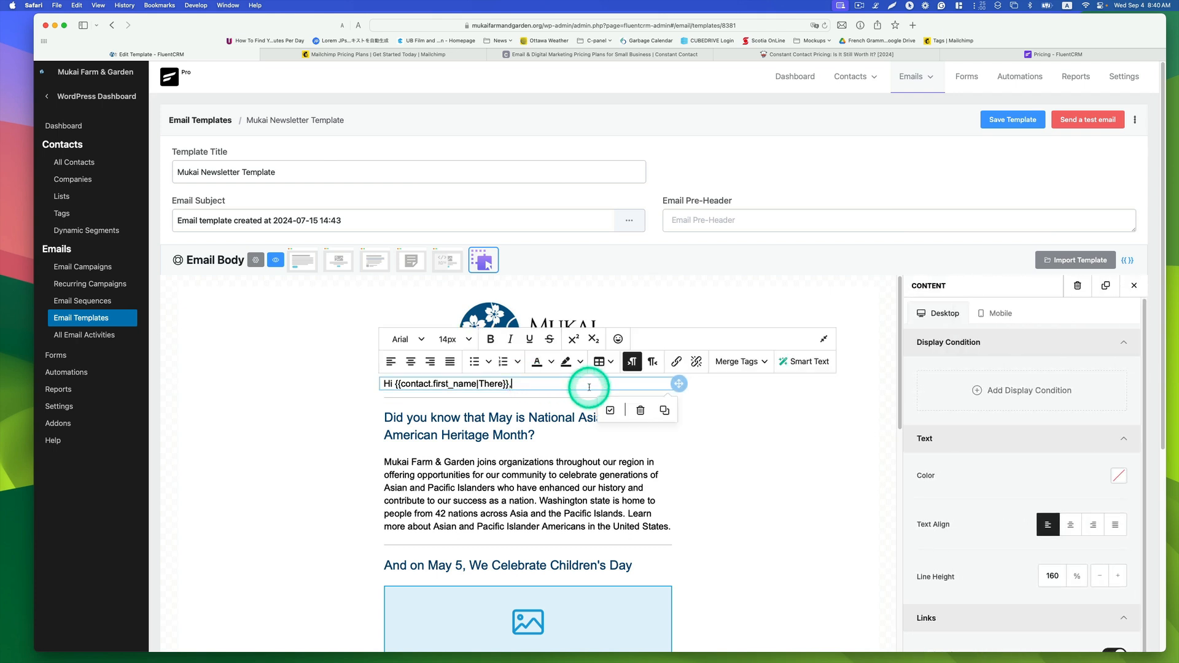
click(756, 363)
mouse_move(746, 390)
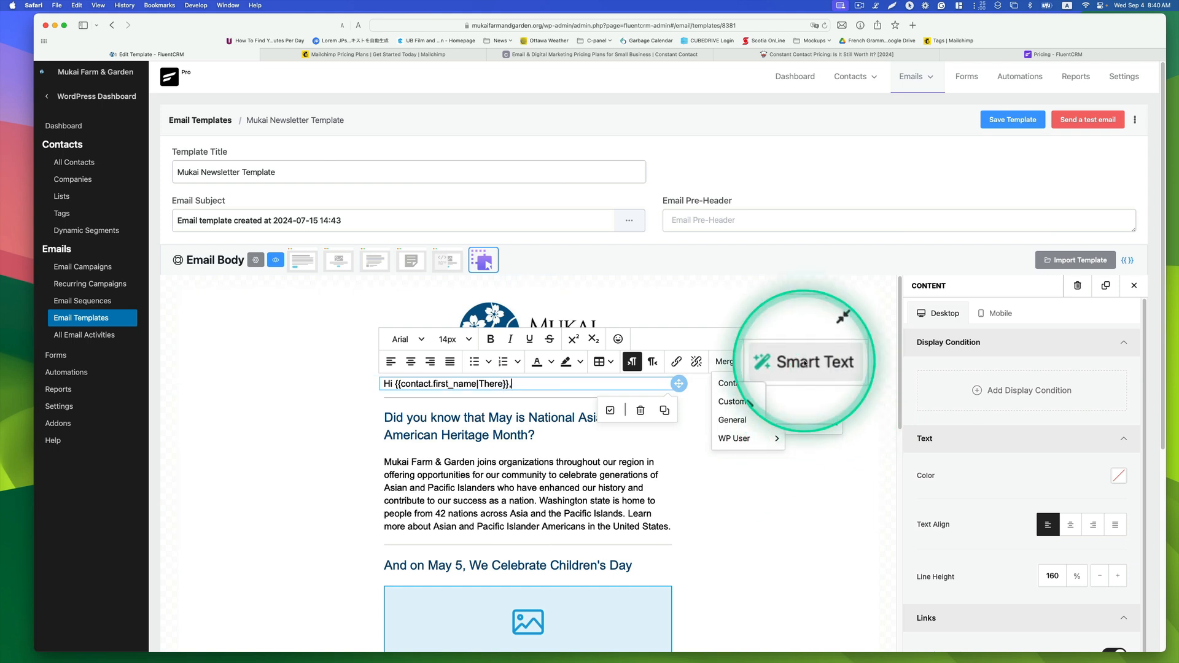
Step: Select the first paragraph about Asian Pacific American Heritage Month and rewrite it with Smart Text's Make It Friendly
click(561, 483)
click(663, 430)
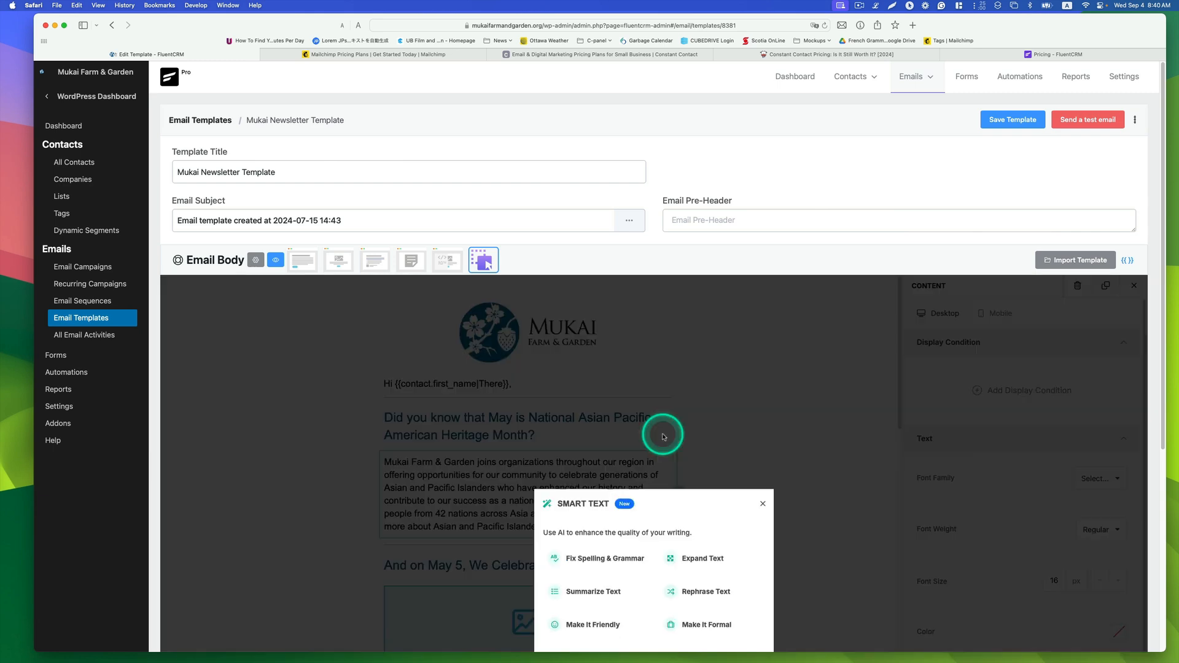
scroll(716, 440, down, 4)
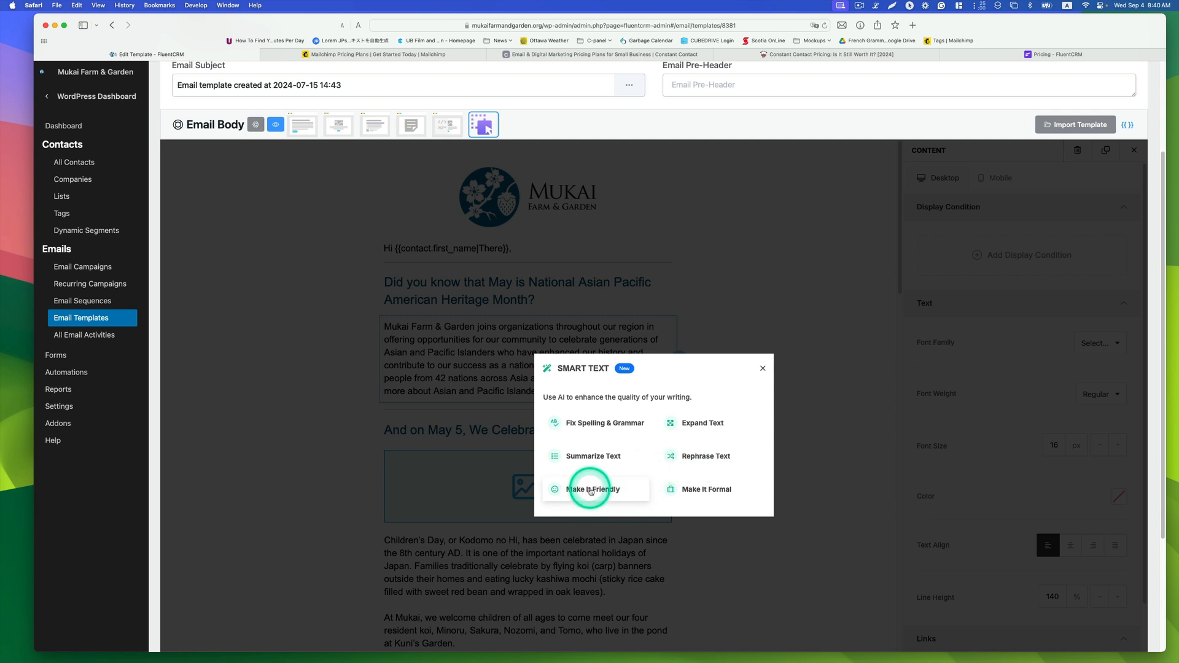
click(590, 489)
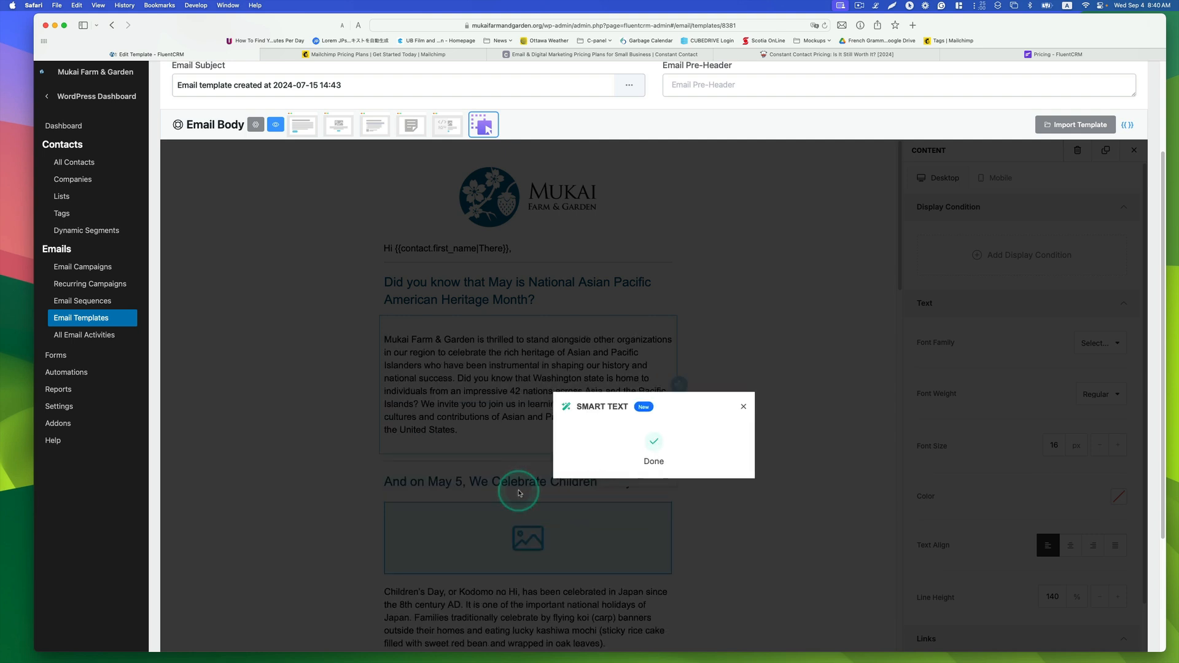
Step: Close the Smart Text dialog and open the Email Campaigns list
click(743, 406)
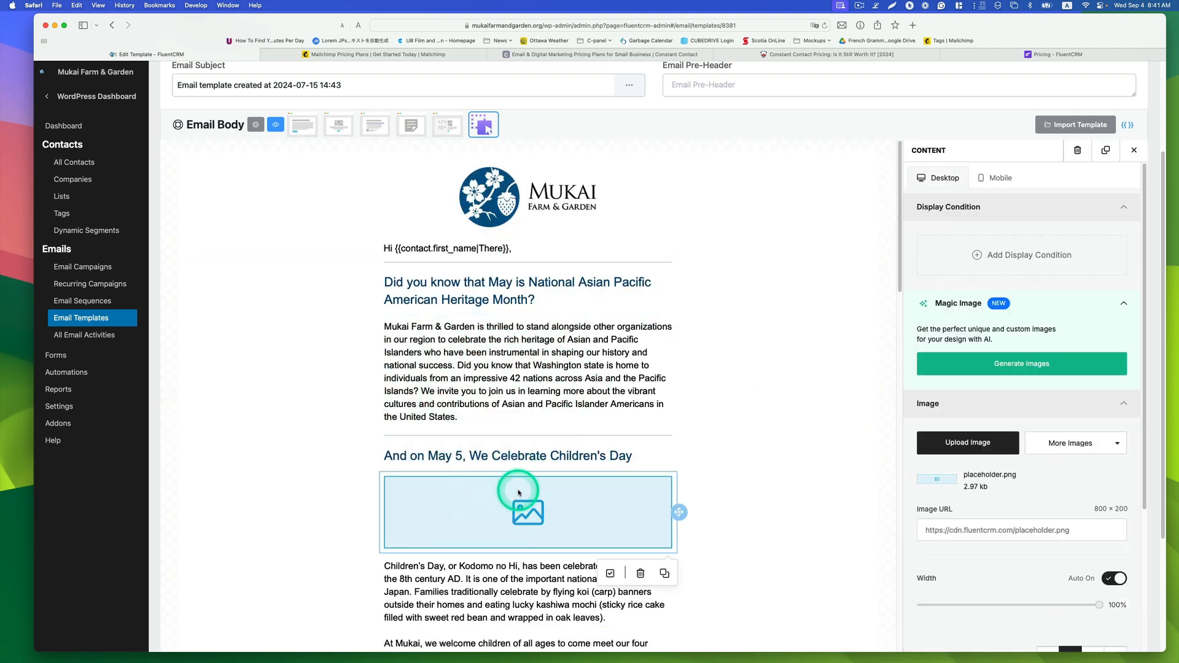
scroll(519, 492, down, 1)
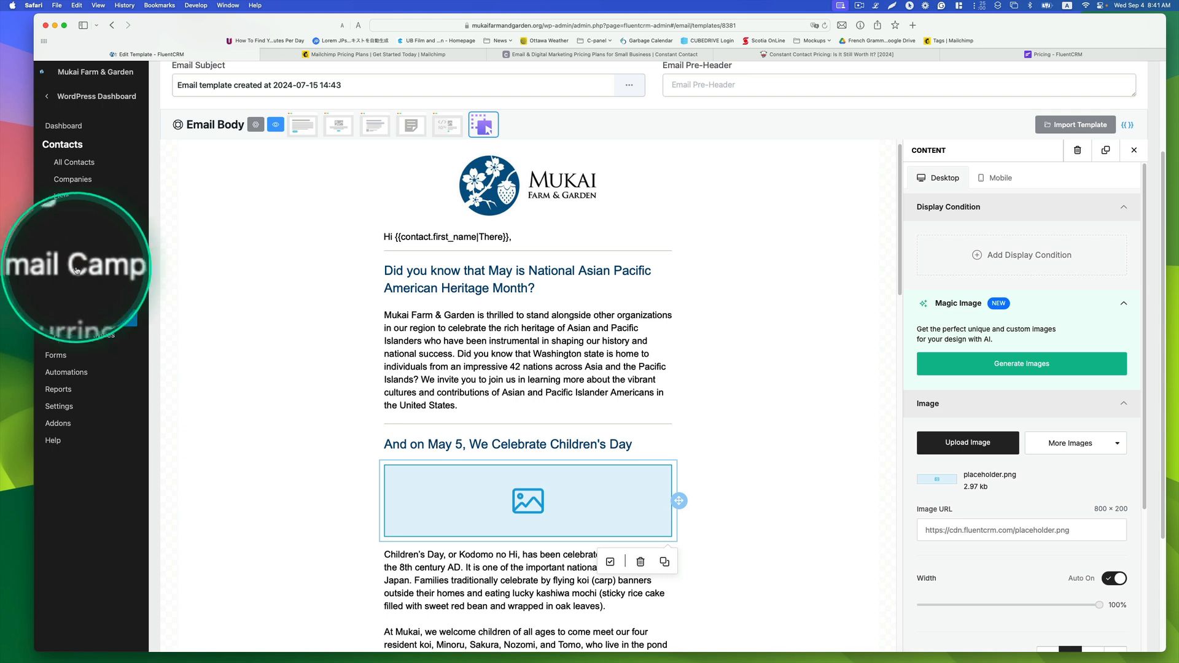
click(88, 269)
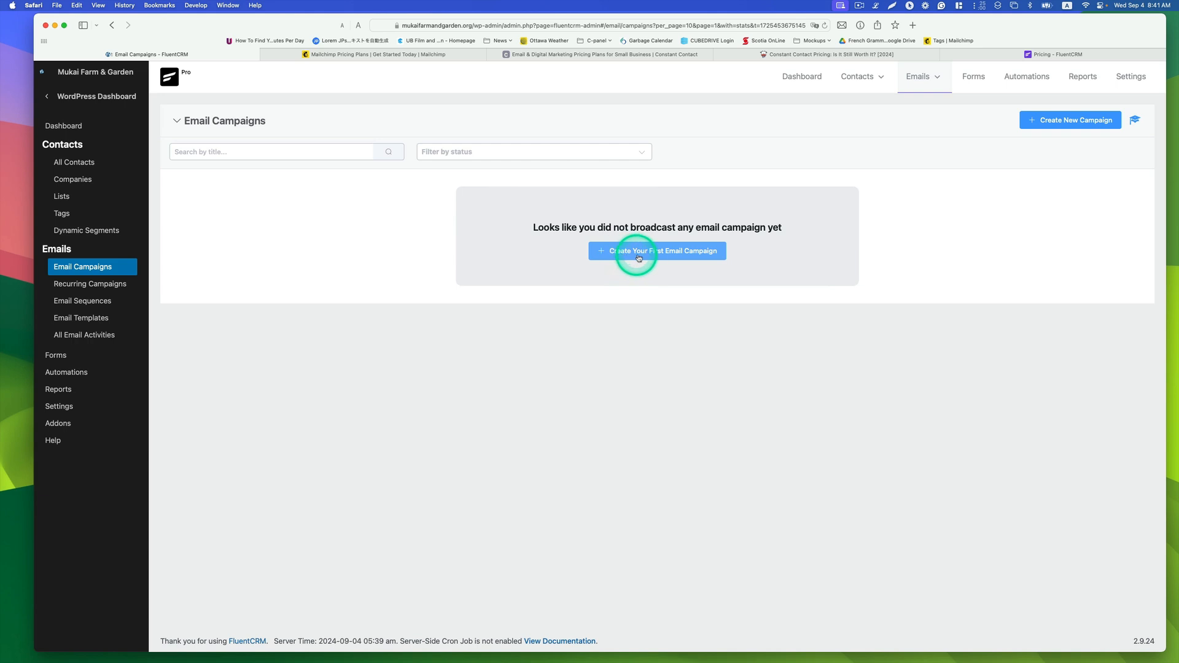
Step: Create a first email campaign titled Newsletter September 2024
click(678, 256)
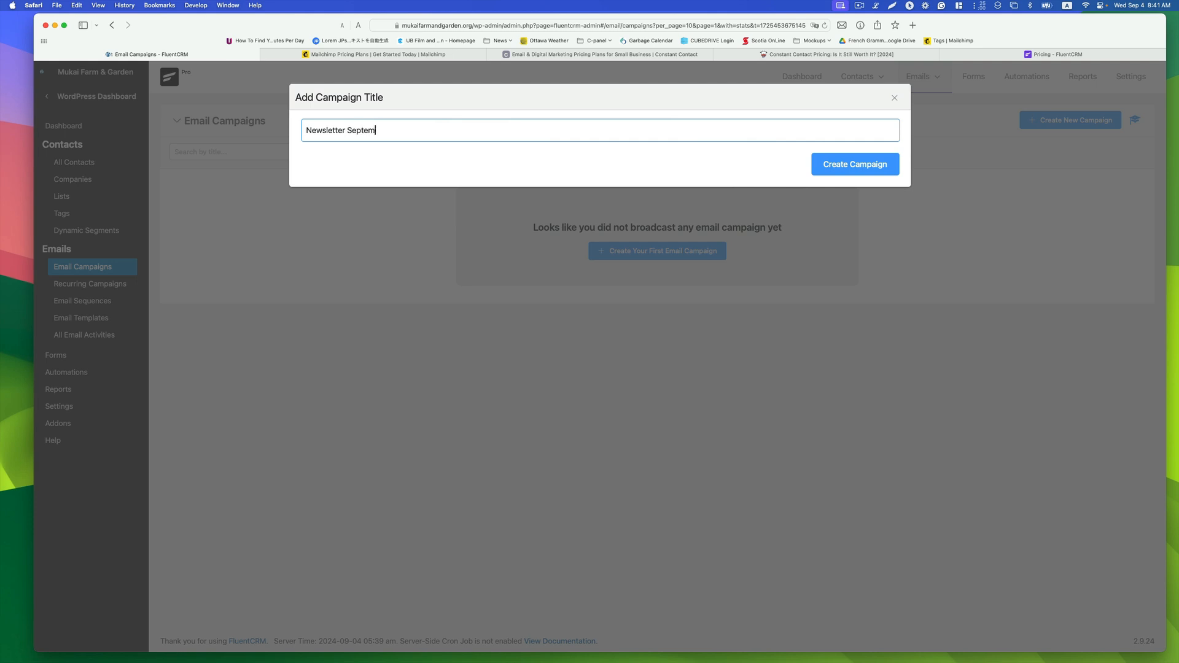
click(836, 168)
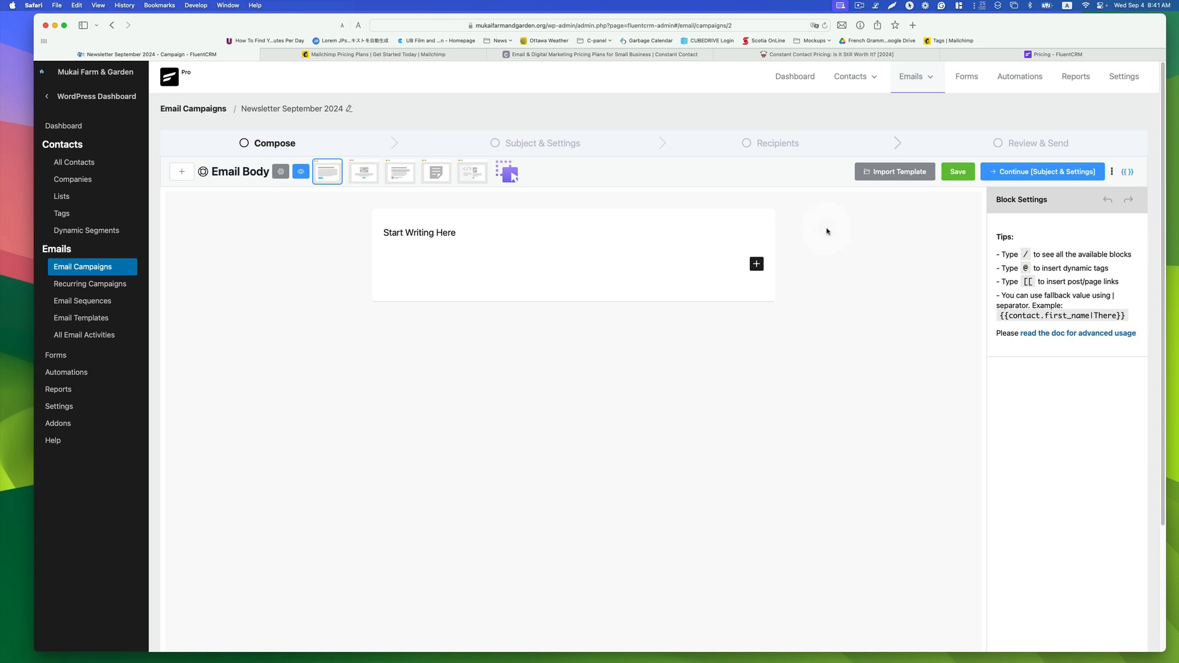
Step: Try the Simple Boxed, Plain Centered and Plain Left layouts for the campaign's email body
click(331, 179)
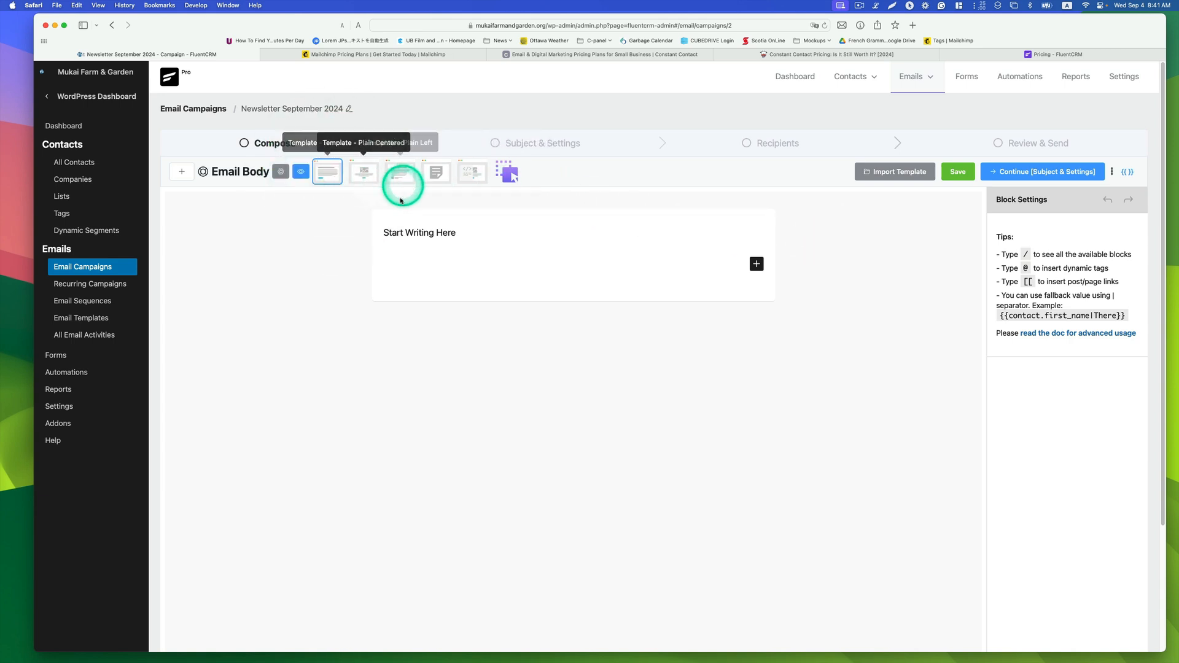
click(363, 178)
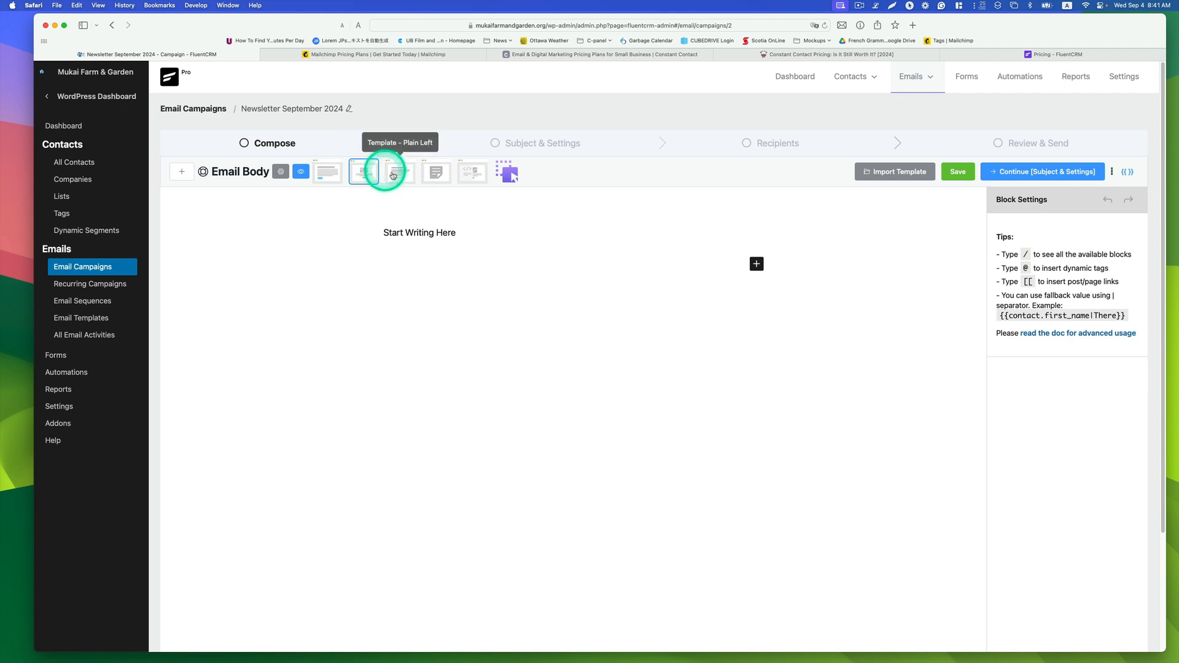
click(401, 174)
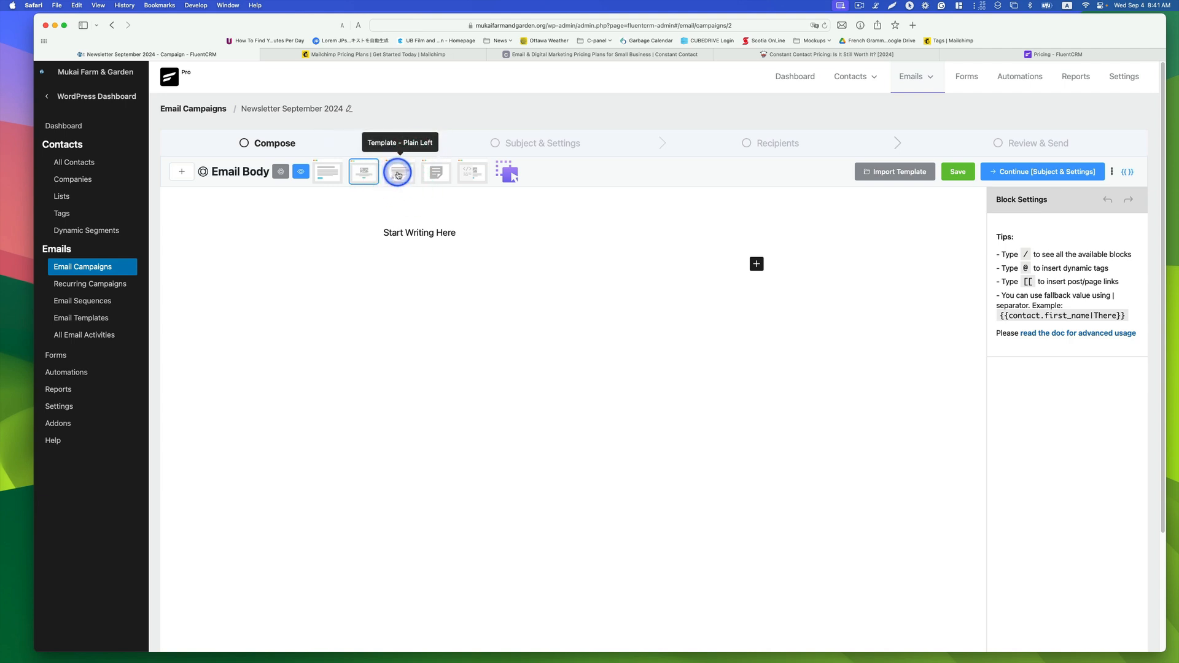
click(560, 264)
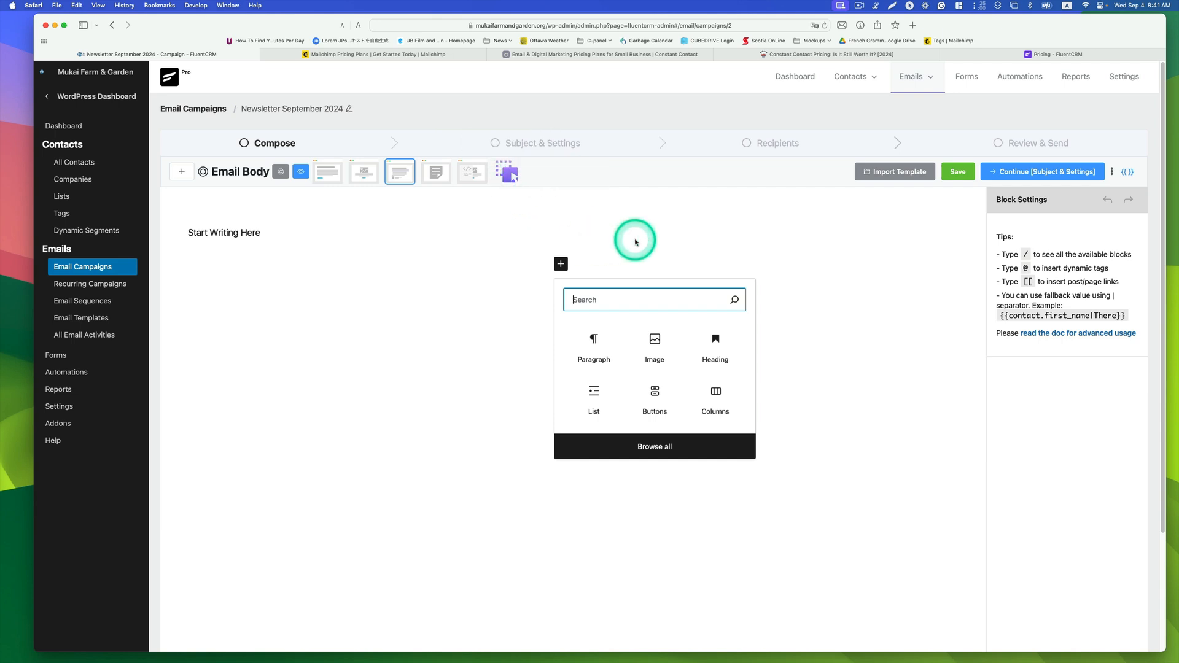
Step: Import the Mukai Newsletter Template into the campaign email body
click(886, 177)
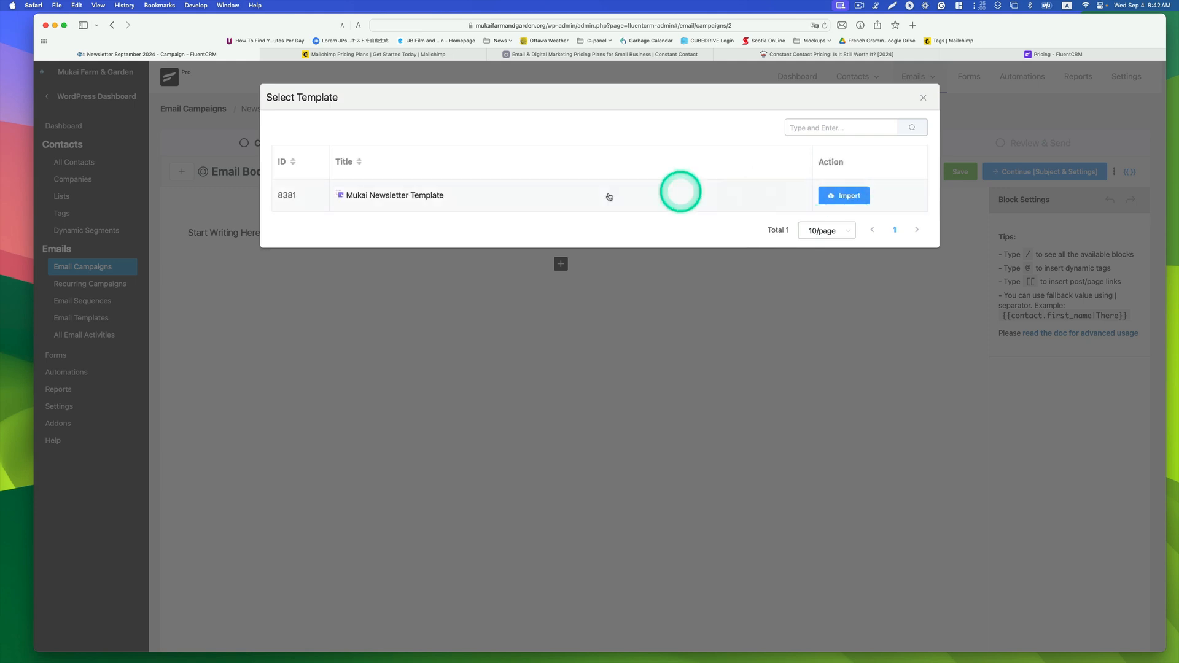
click(851, 195)
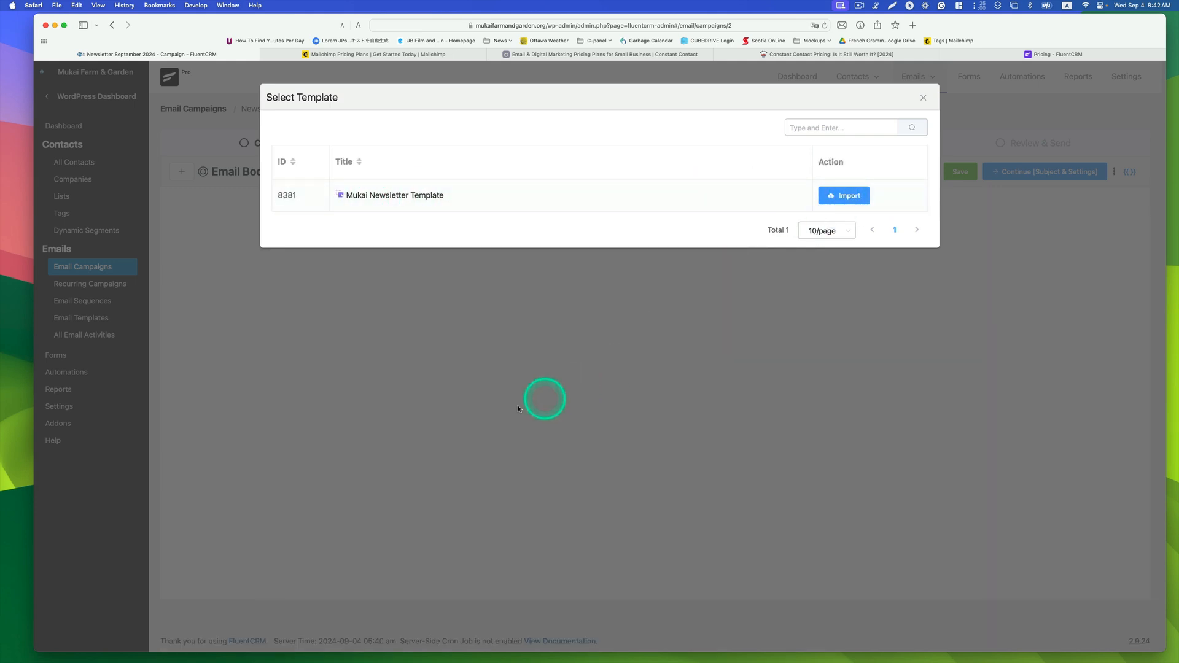
click(499, 416)
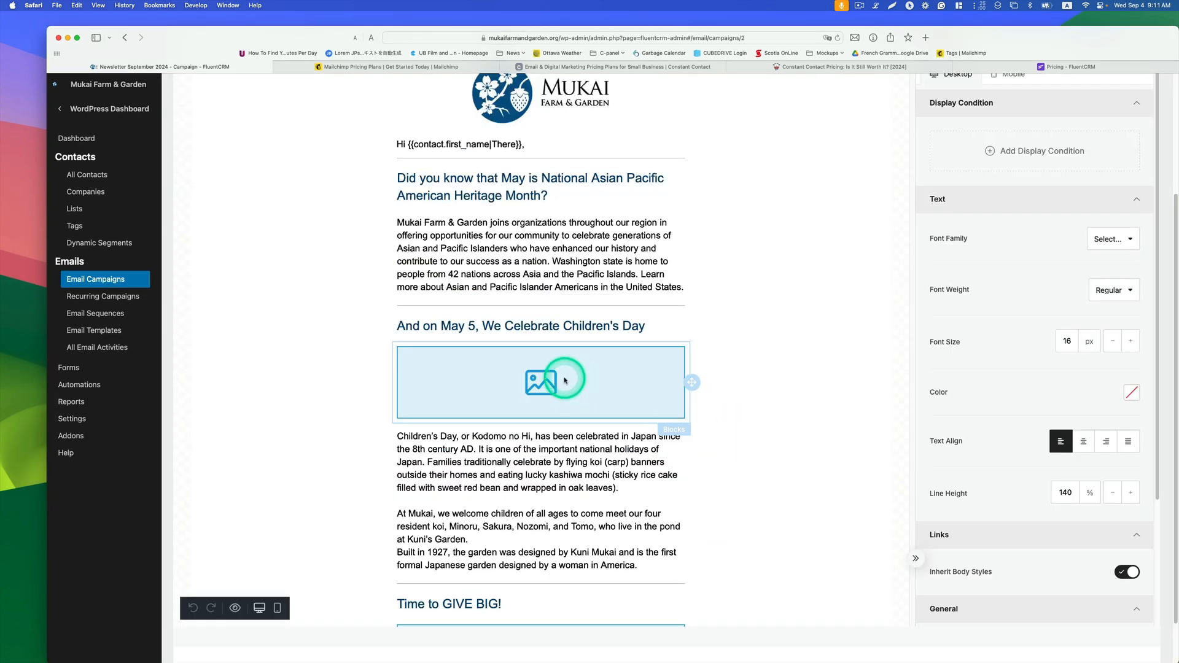
Step: Upload the sakura park and children day images from the desktop and insert children-day.jpg into the Children's Day image block
click(565, 380)
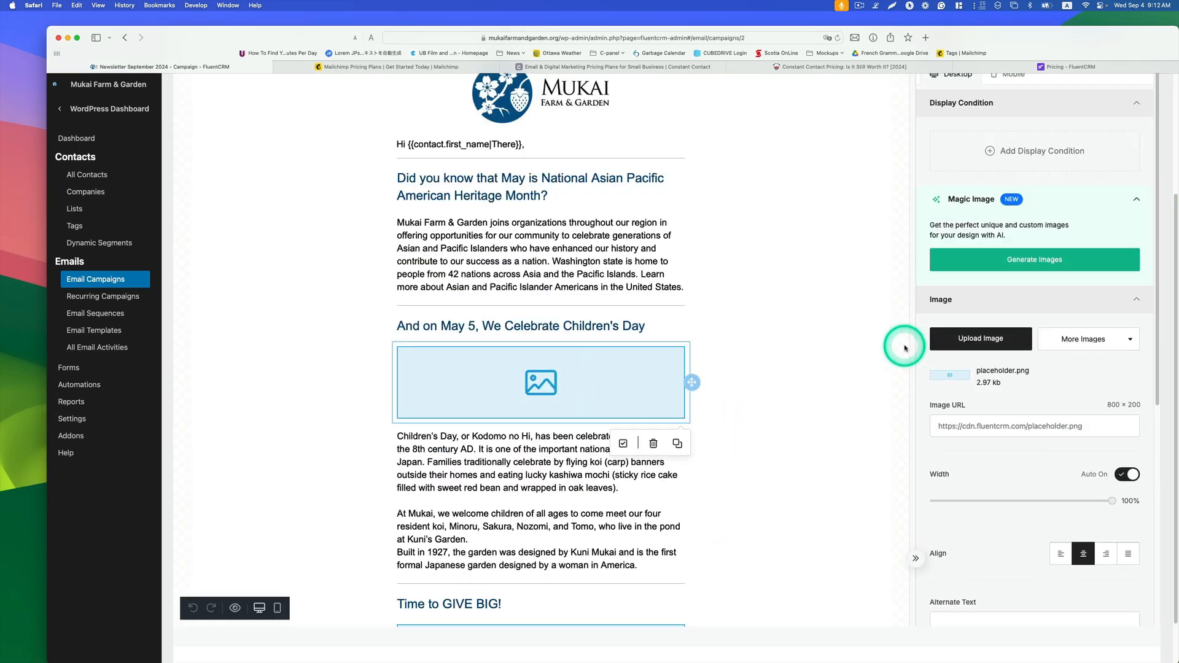
click(966, 343)
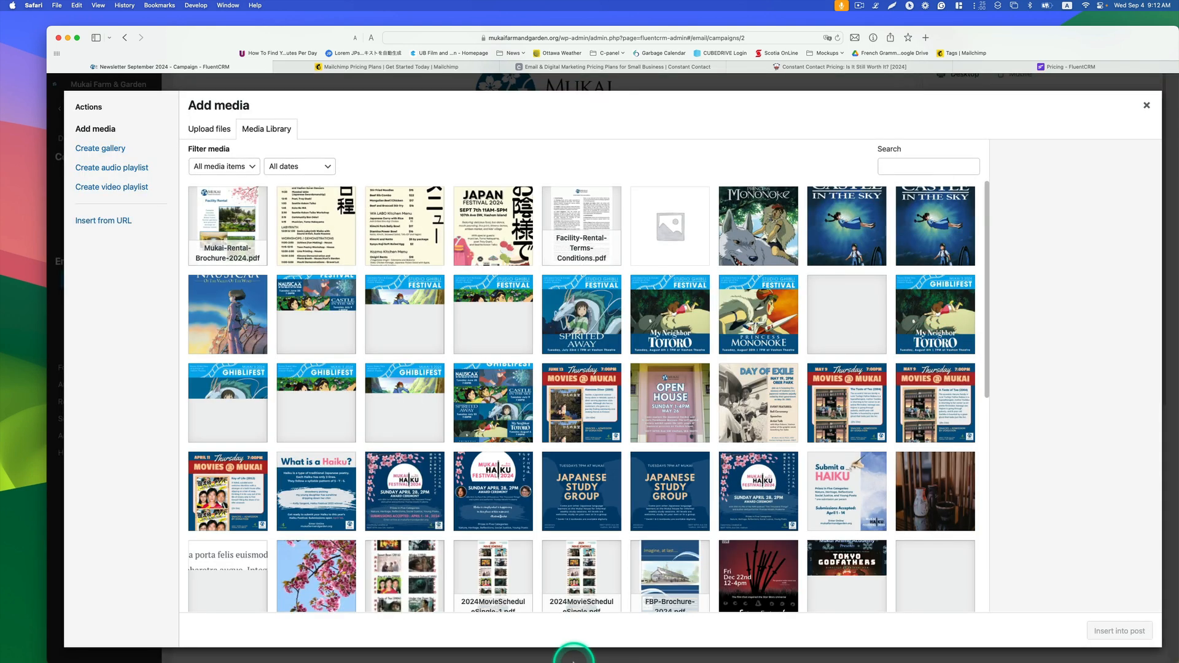
mouse_move(540, 657)
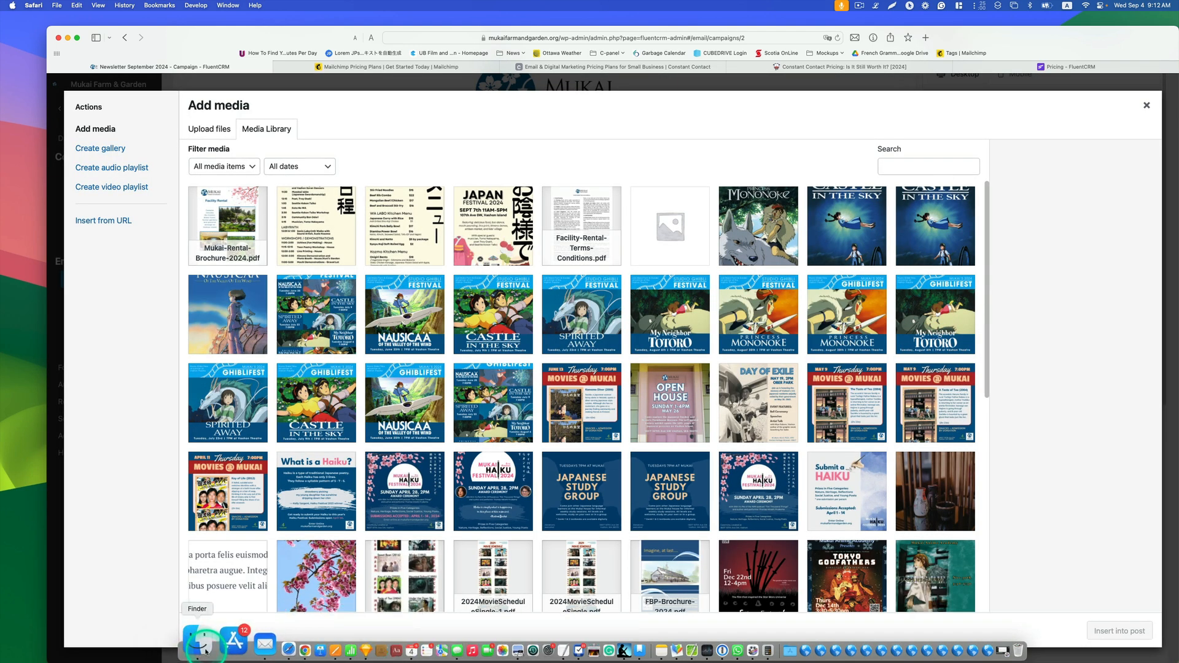
click(202, 644)
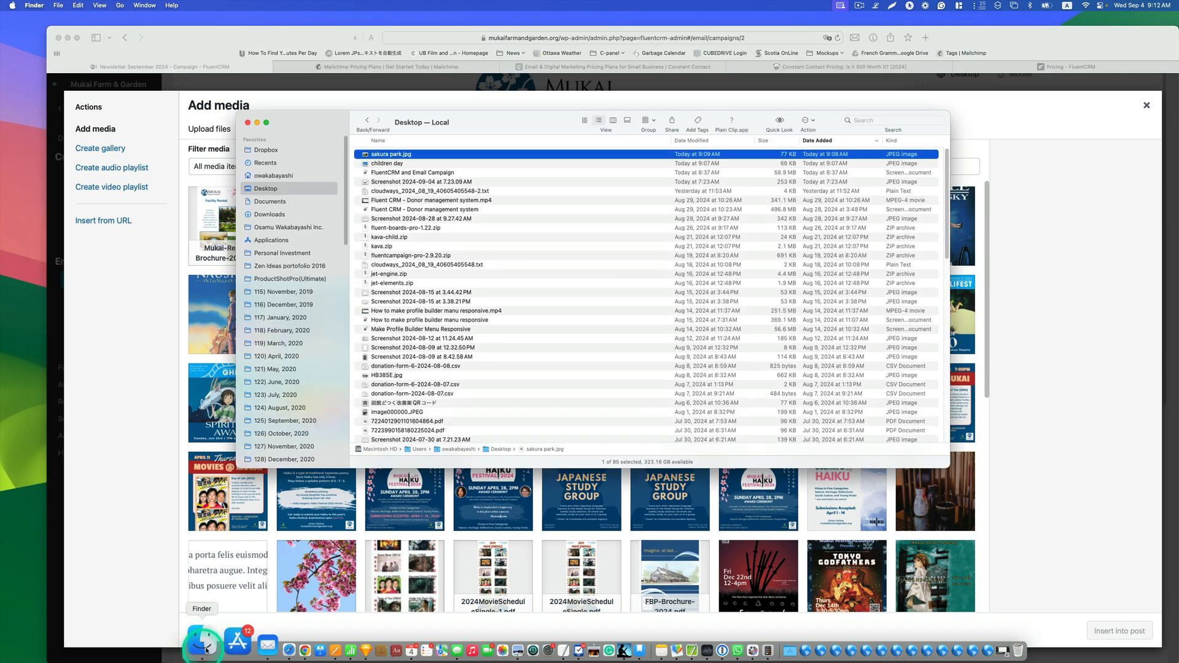
super+click(393, 166)
drag(393, 165, 211, 303)
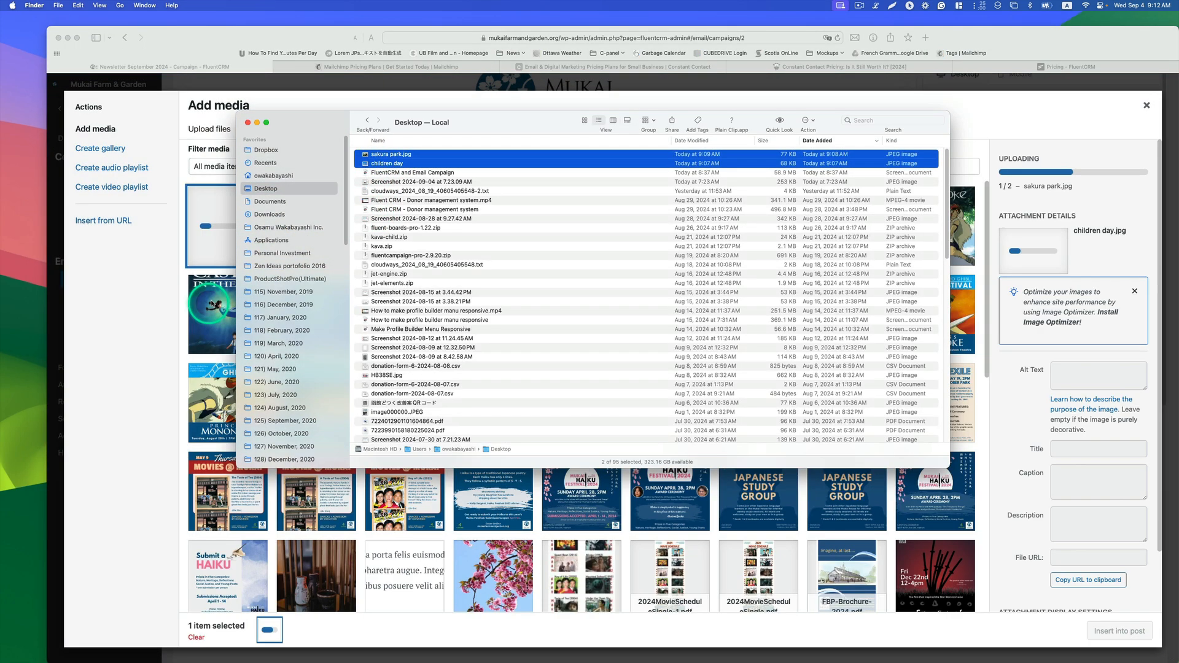
click(302, 91)
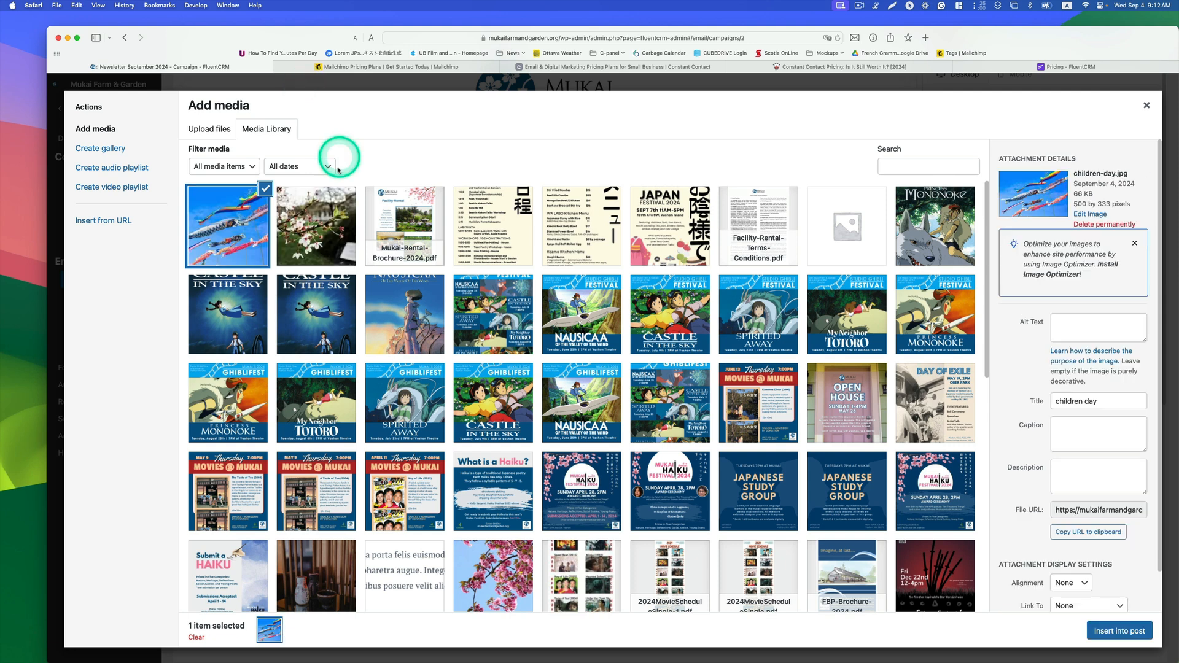
click(1116, 637)
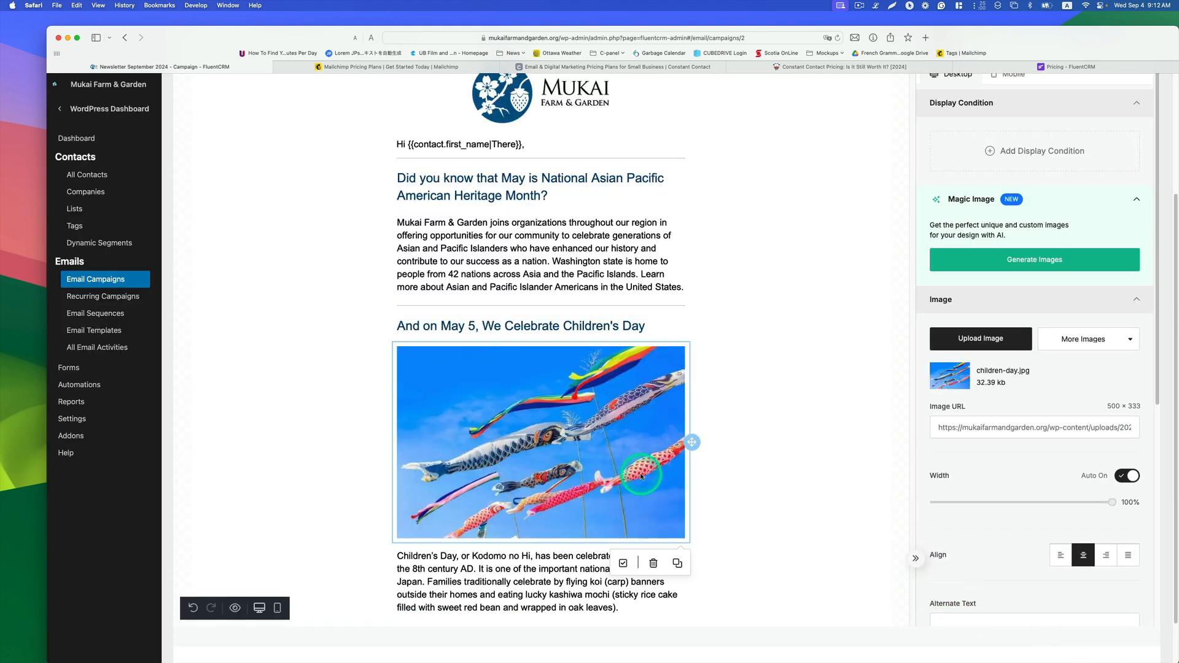
Step: Select part of the Children's Day paragraph and scroll through the rest of the email body
scroll(642, 476, down, 3)
click(599, 470)
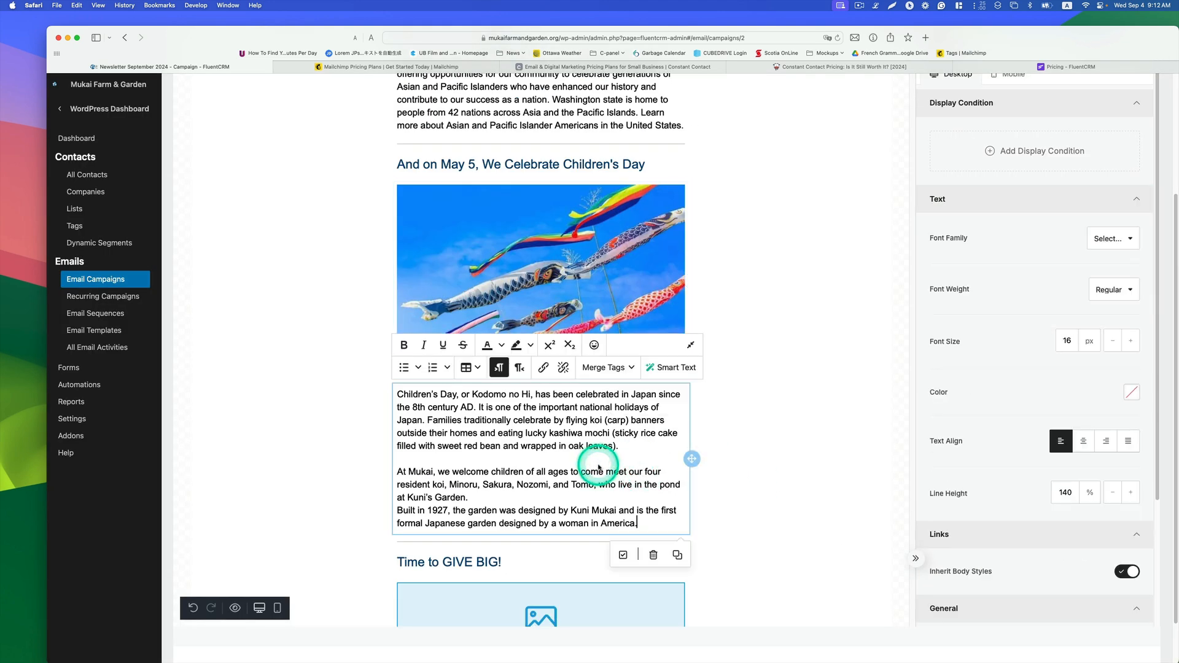
drag(578, 441, 514, 431)
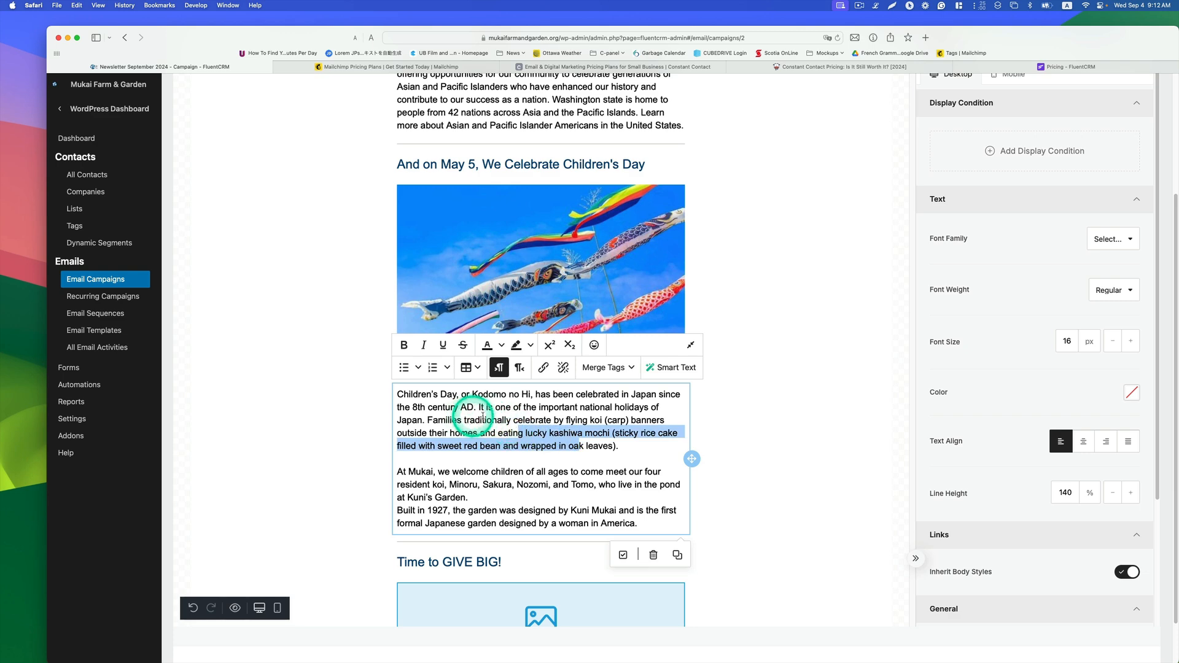
scroll(517, 467, down, 3)
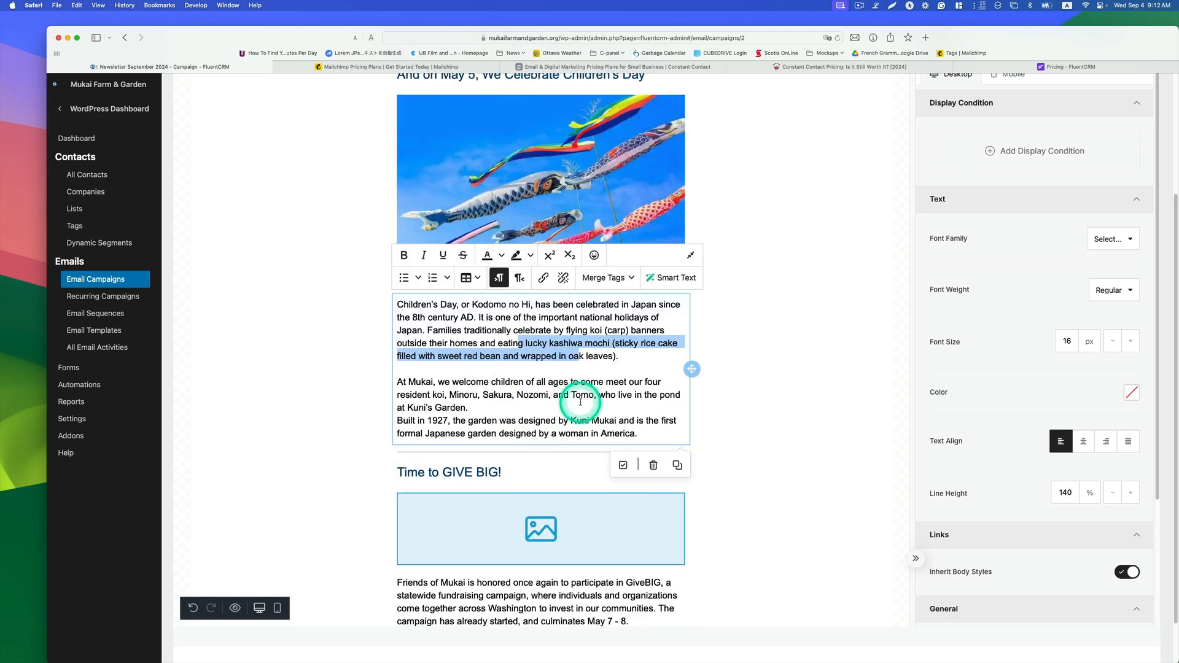
scroll(580, 402, down, 3)
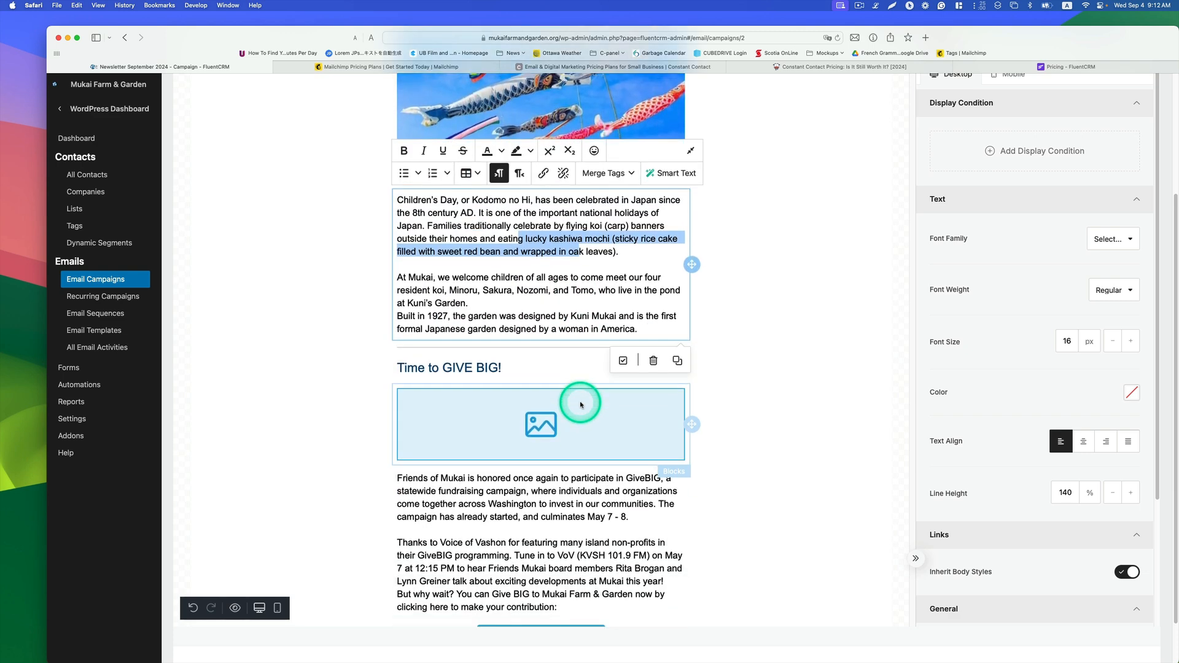
scroll(580, 404, down, 7)
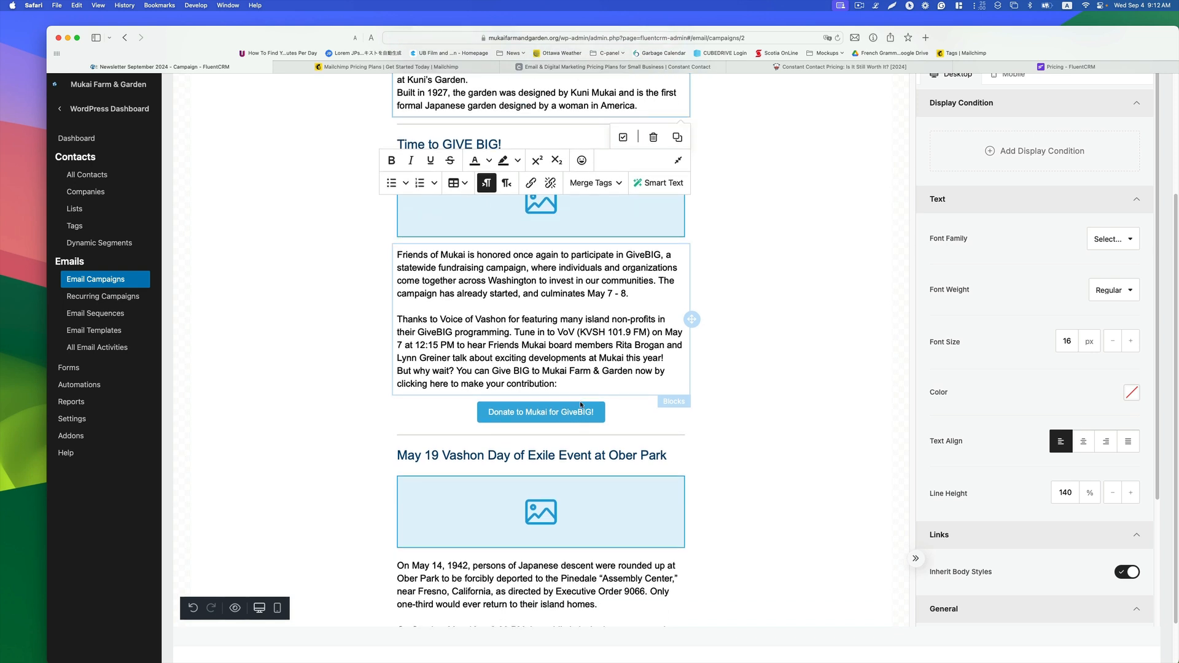
Step: Select the Donate to Mukai for GiveBIG! button and open its URL field
click(613, 405)
click(589, 409)
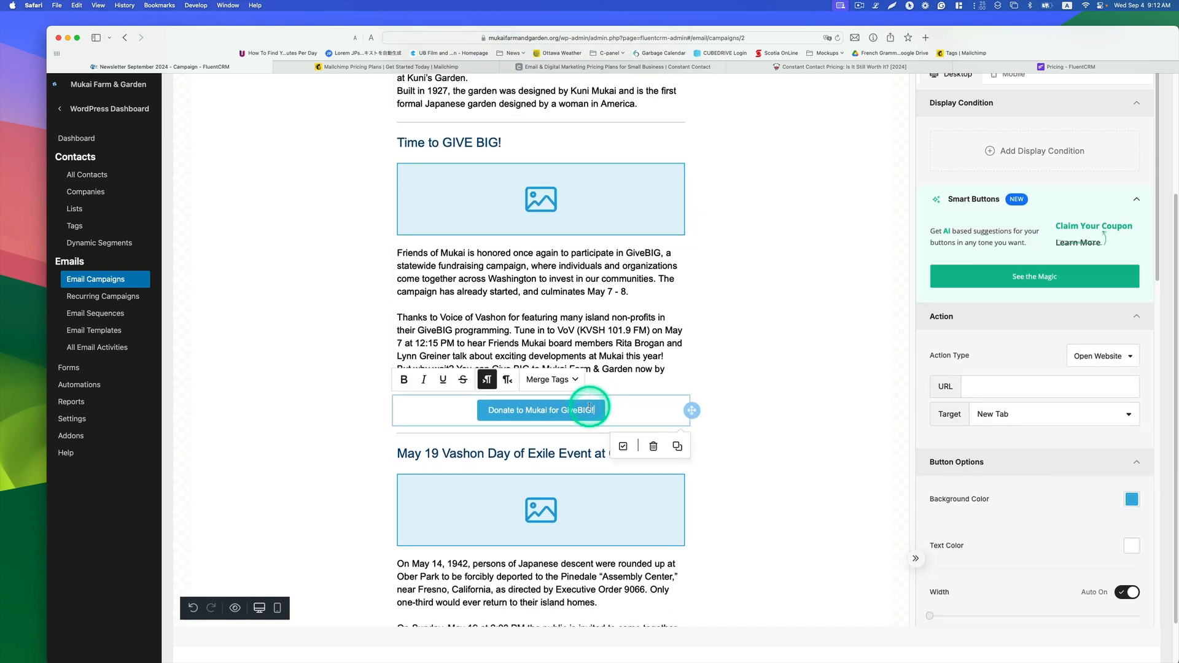
right_click(983, 388)
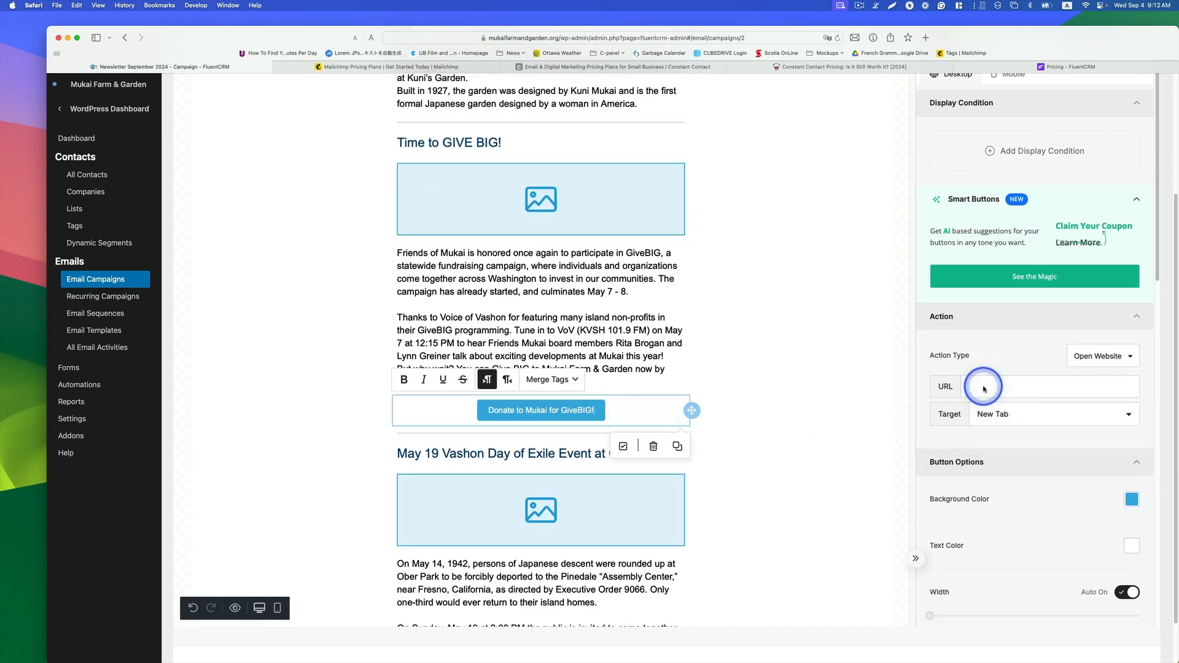
click(1120, 390)
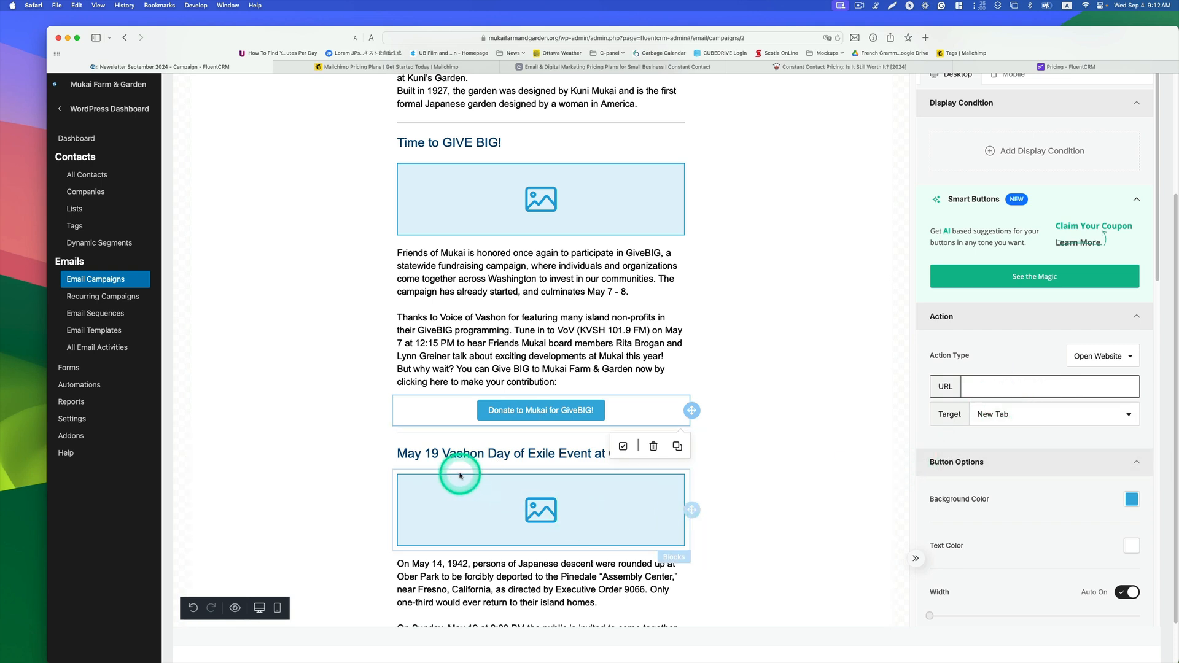
Step: Insert sakura-park.jpg from the media library into the Vashon Day of Exile image block
click(537, 501)
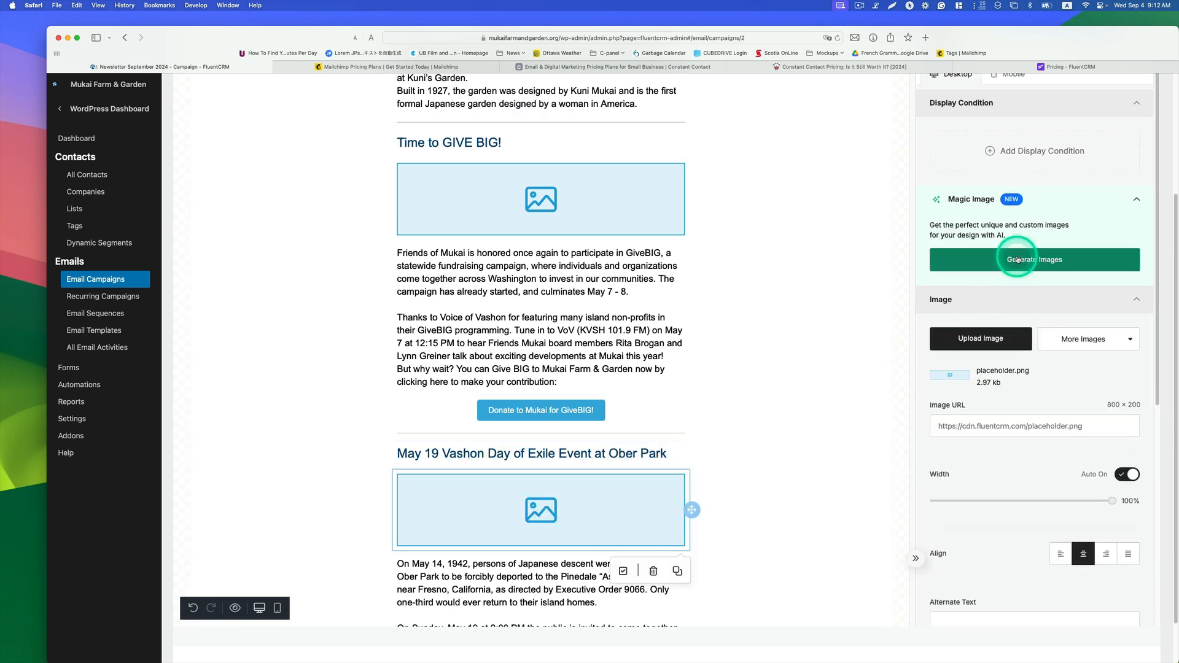
click(999, 344)
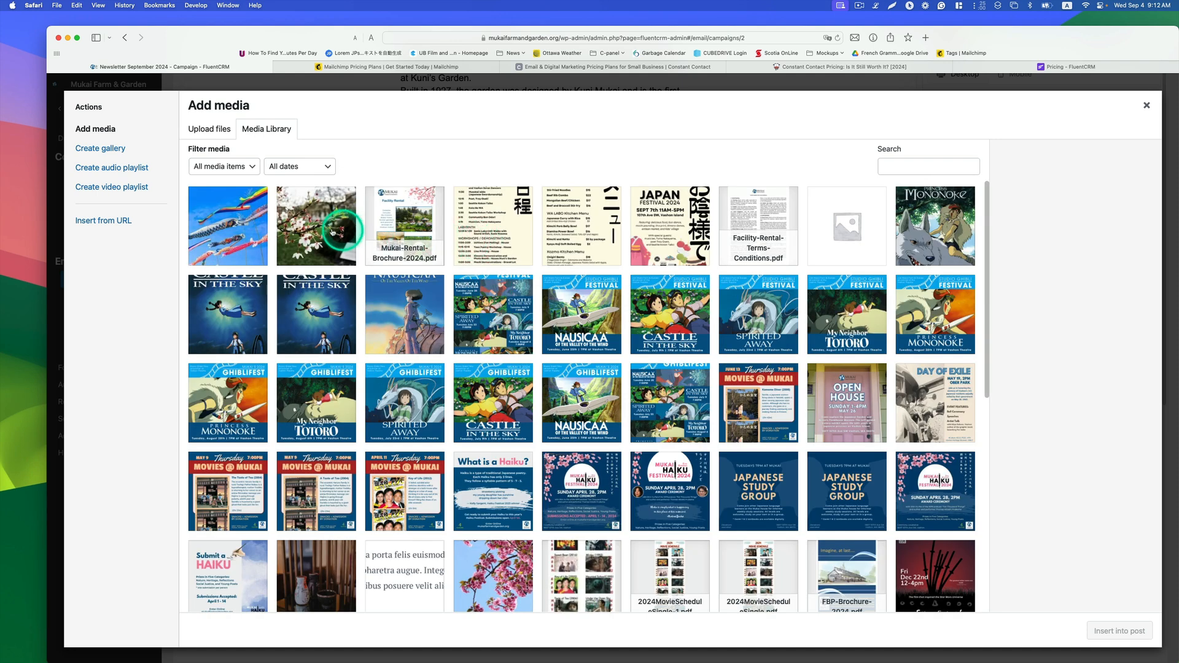
click(331, 225)
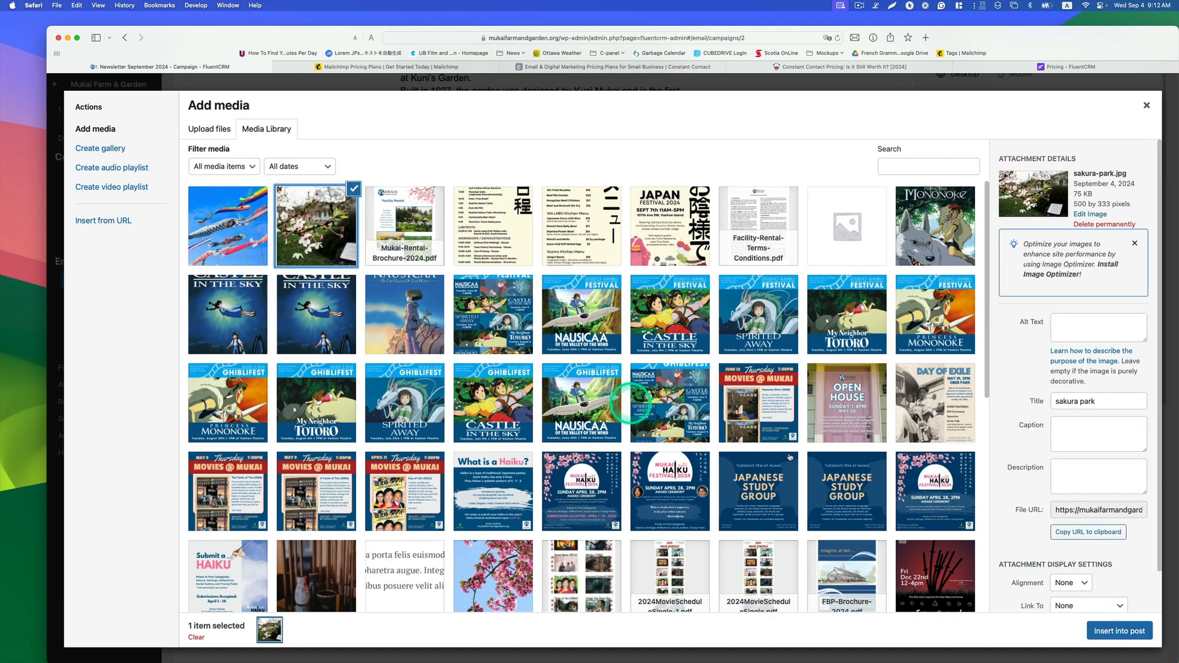
click(1119, 631)
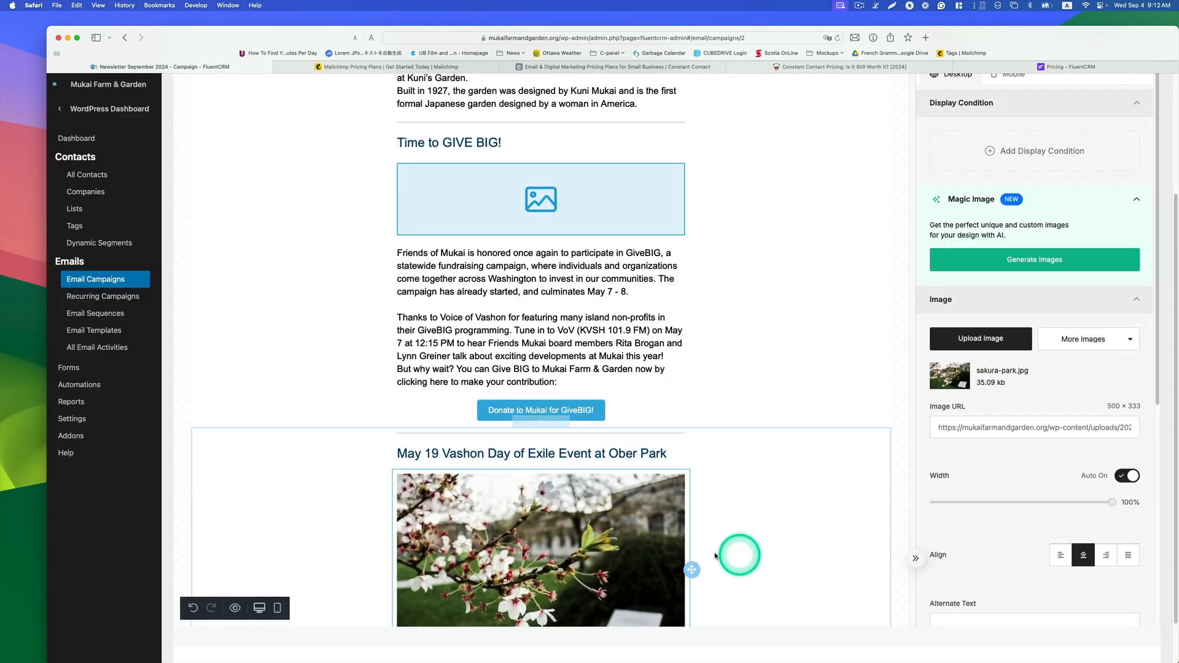
Step: Select the Time to GIVE BIG image block and start Magic Image generation with the prompt "Our community is promoting a fundraising campaign to strengthen our community."
scroll(707, 549, down, 4)
scroll(708, 549, up, 8)
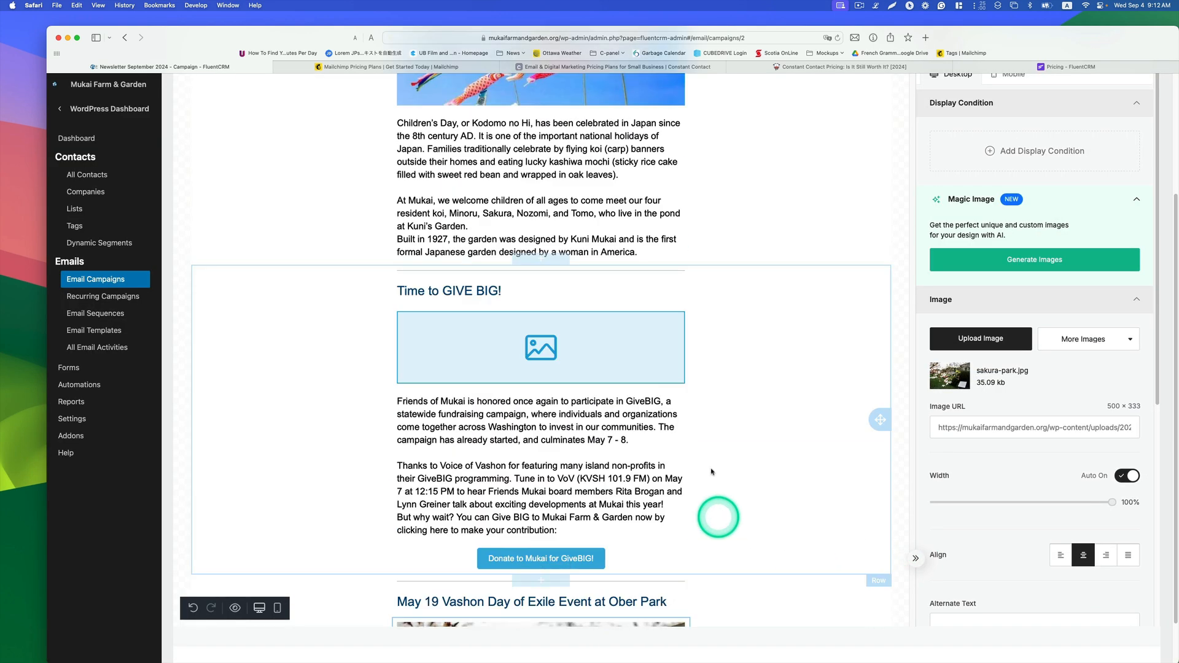
click(564, 359)
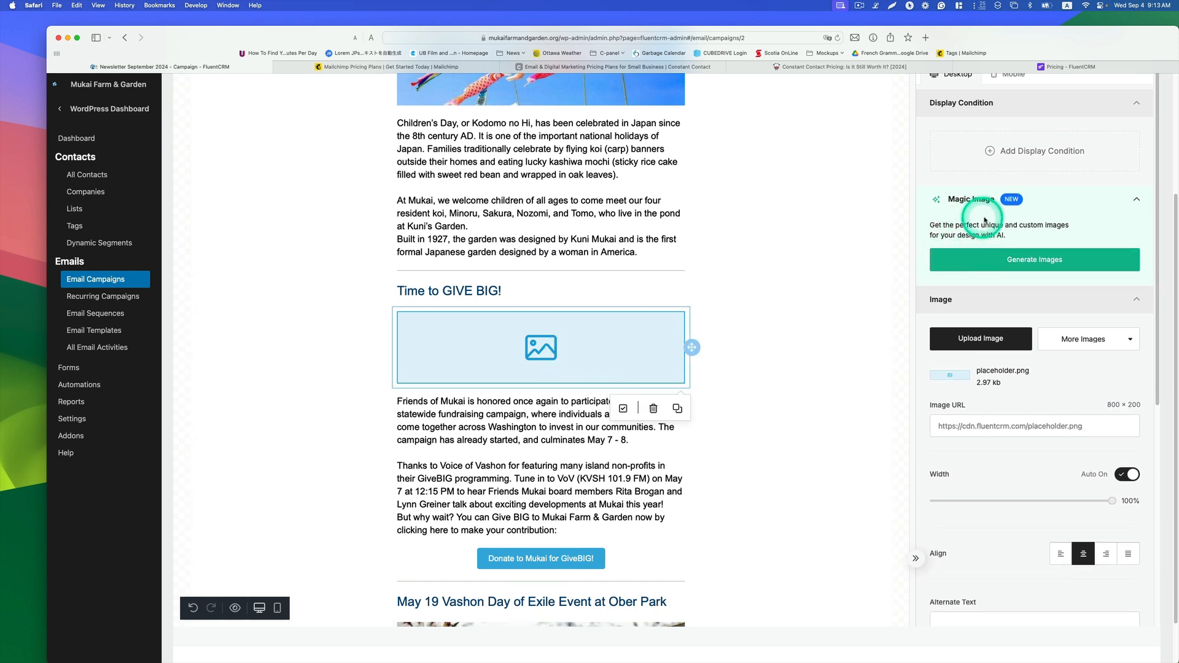
click(1024, 260)
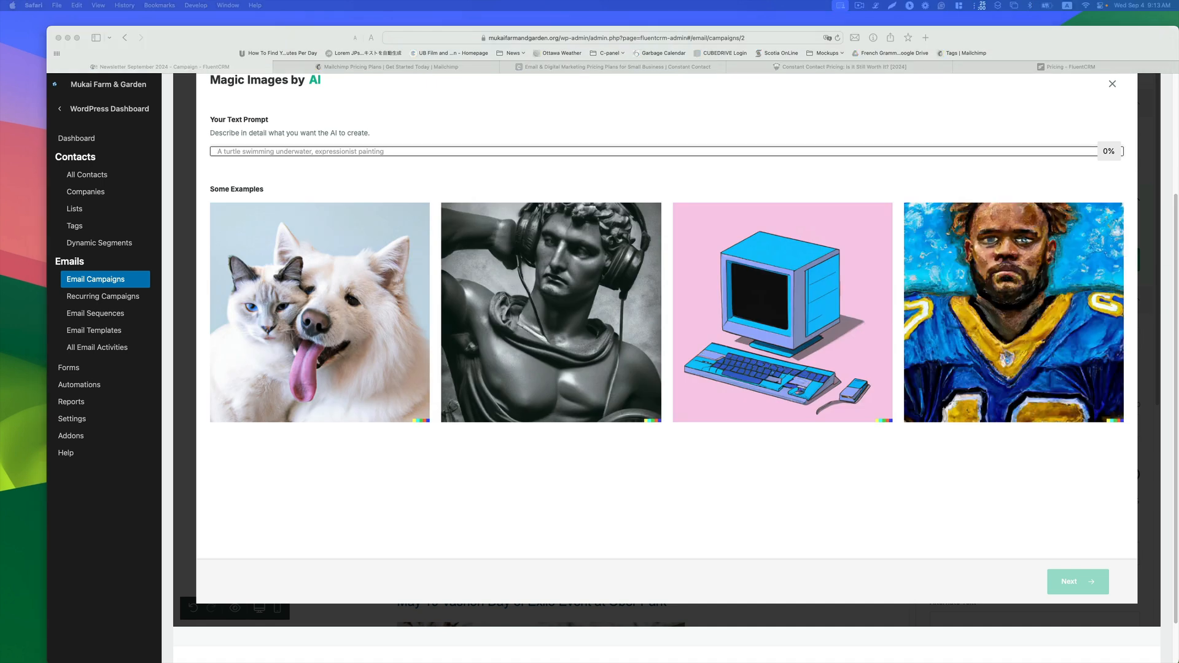
click(366, 151)
text(Our community is promoting a fundraising campaign to strengthen our community.)
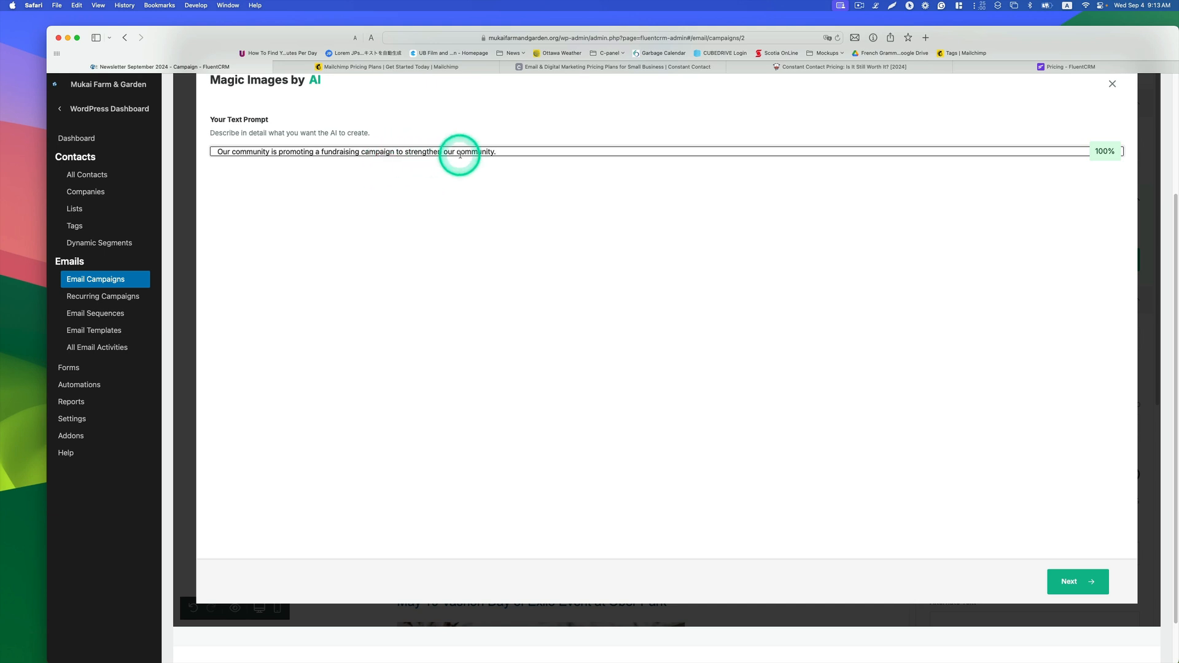
click(1074, 580)
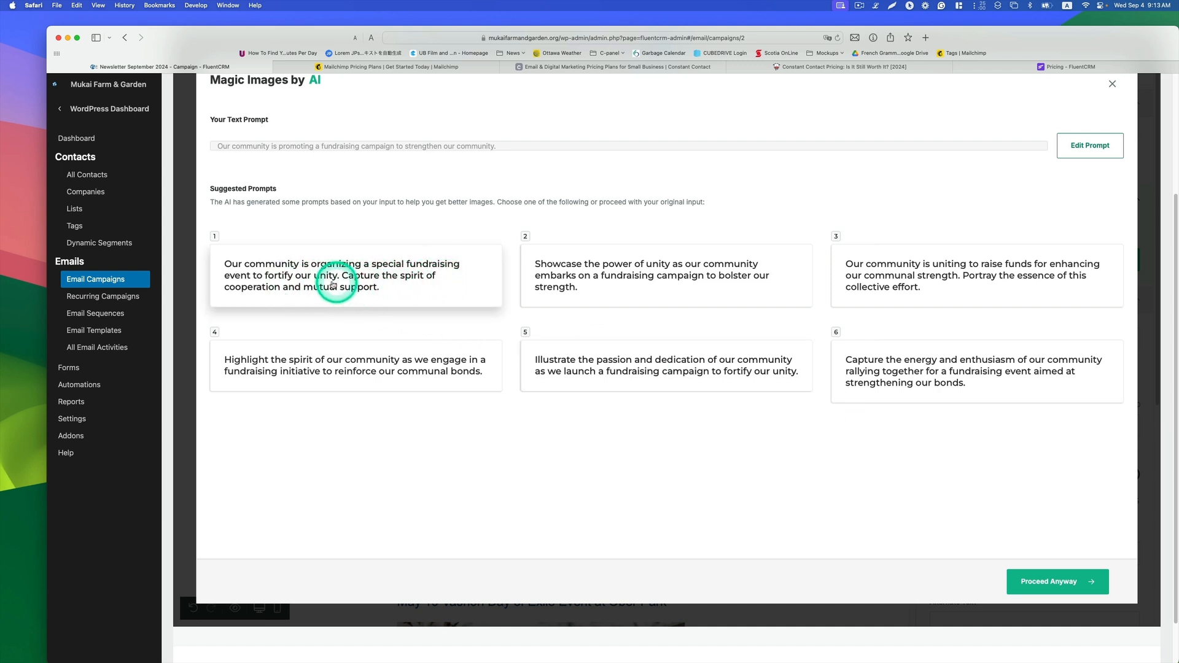
Step: Choose the first suggested prompt and the Flat Art style to generate images
click(365, 286)
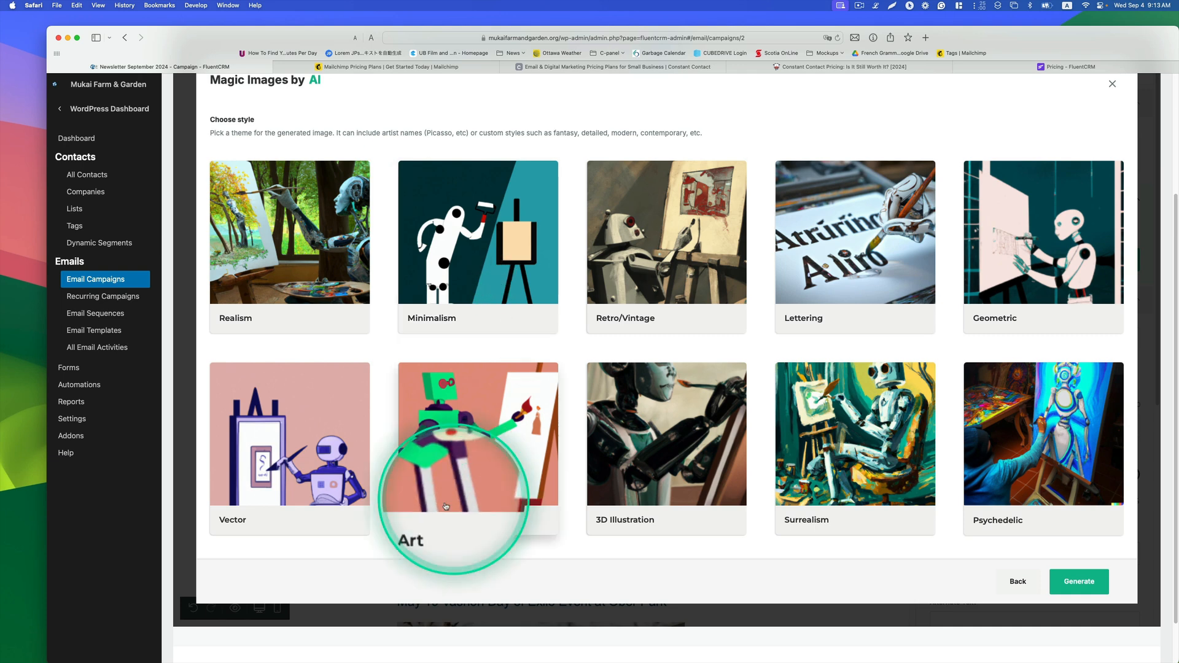
click(474, 466)
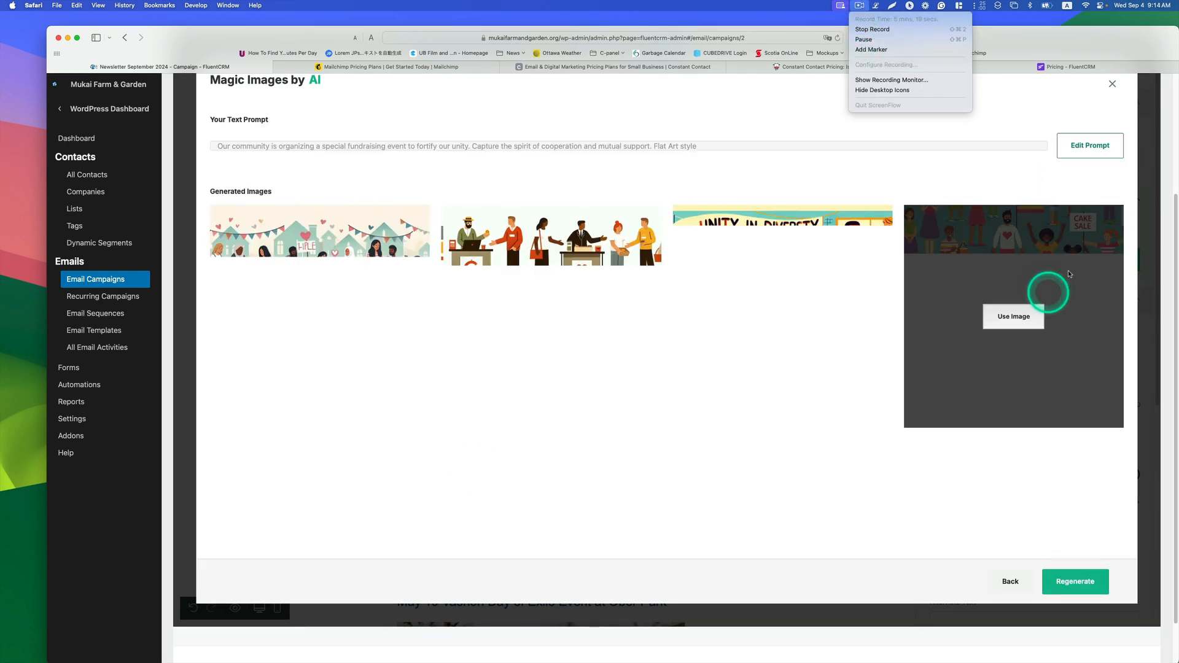
Step: Edit the prompt to read "Our Japanese community is organizing a special fundraising event..." and continue
scroll(763, 489, up, 2)
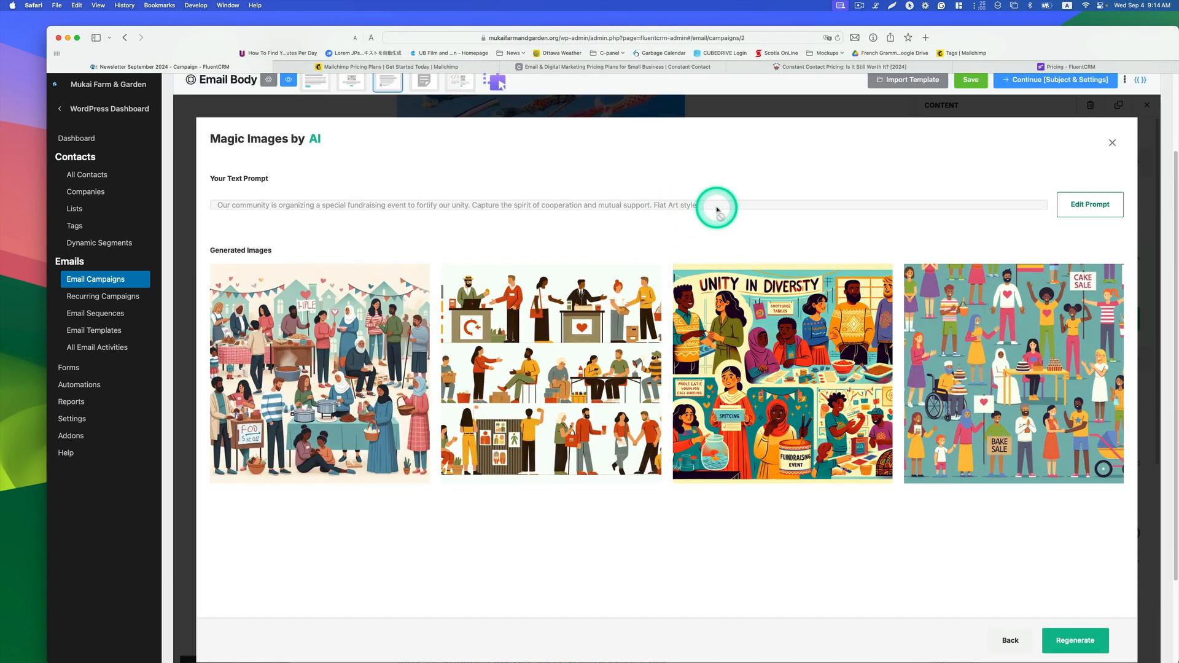
click(1070, 209)
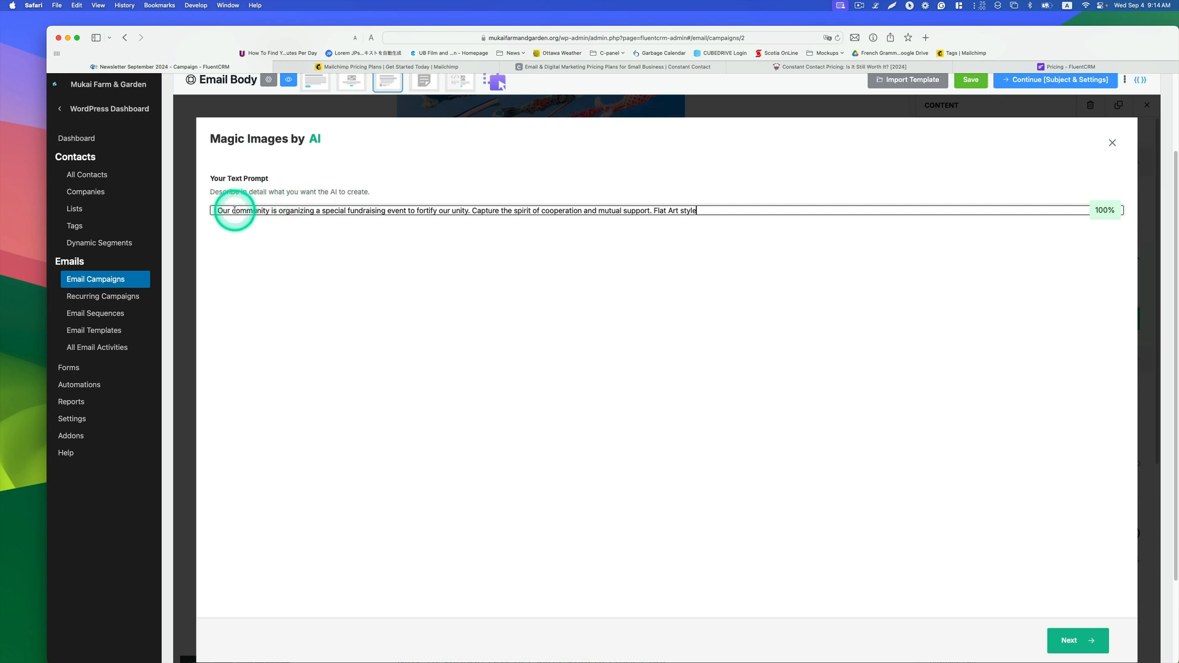
text(Jap[anese)
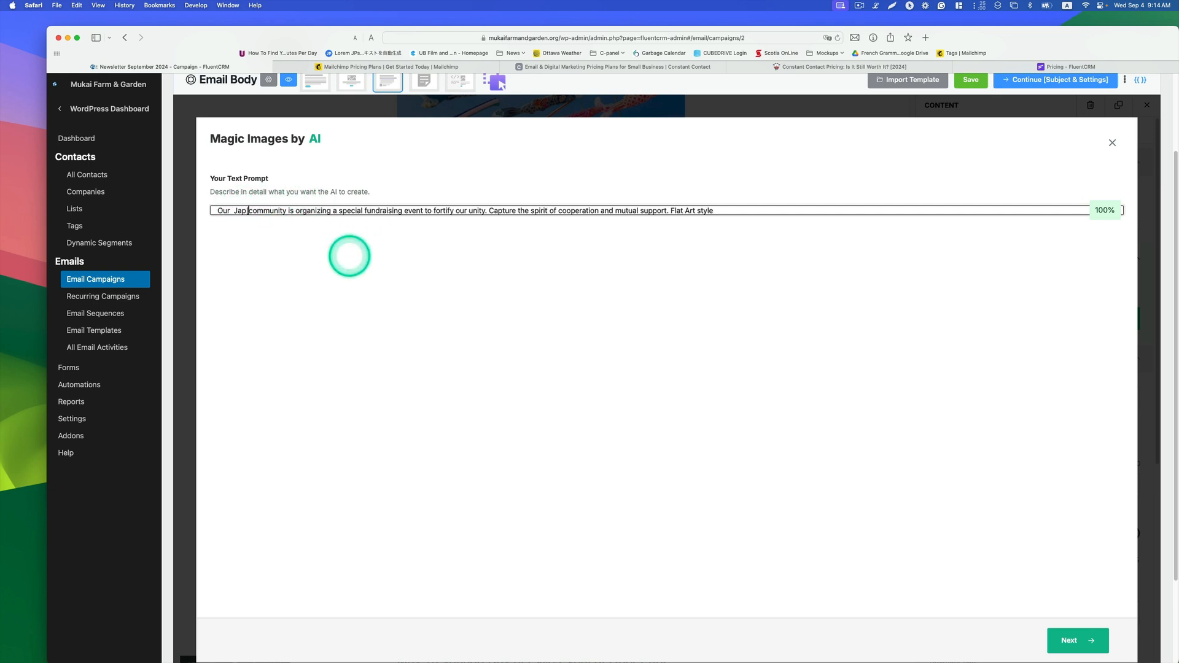
key(BackSpace)
key(BackSpace)
key(BackSpace)
key(BackSpace)
key(BackSpace)
key(BackSpace)
key(BackSpace)
key(BackSpace)
key(BackSpace)
key(BackSpace)
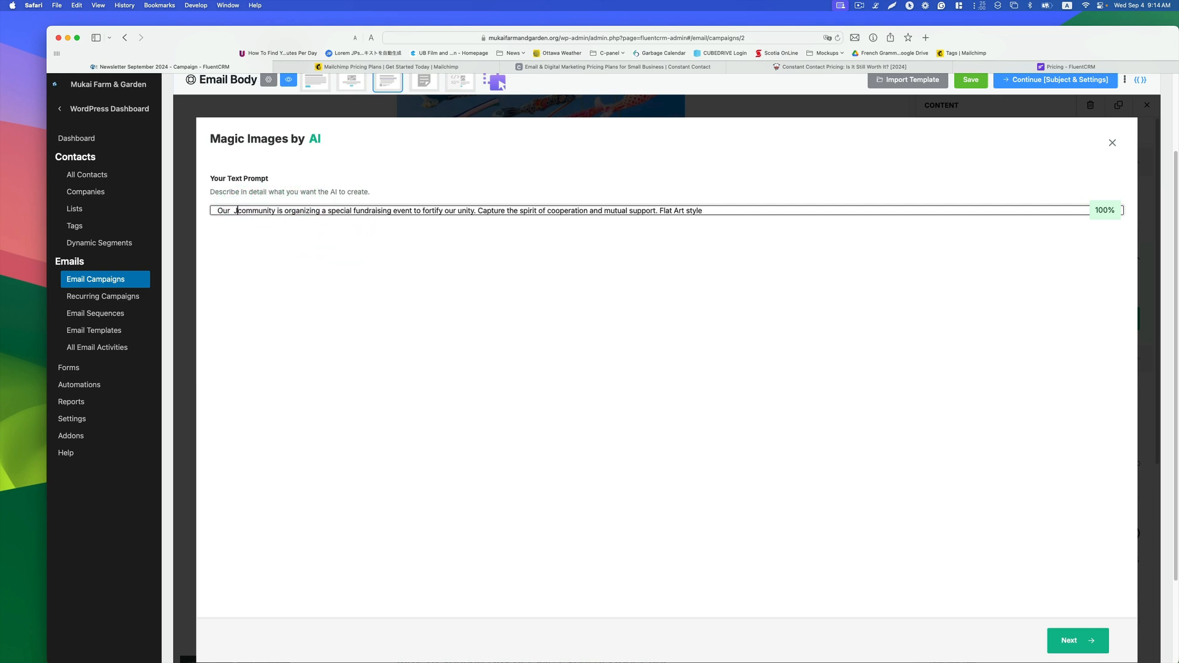
text(Japanese)
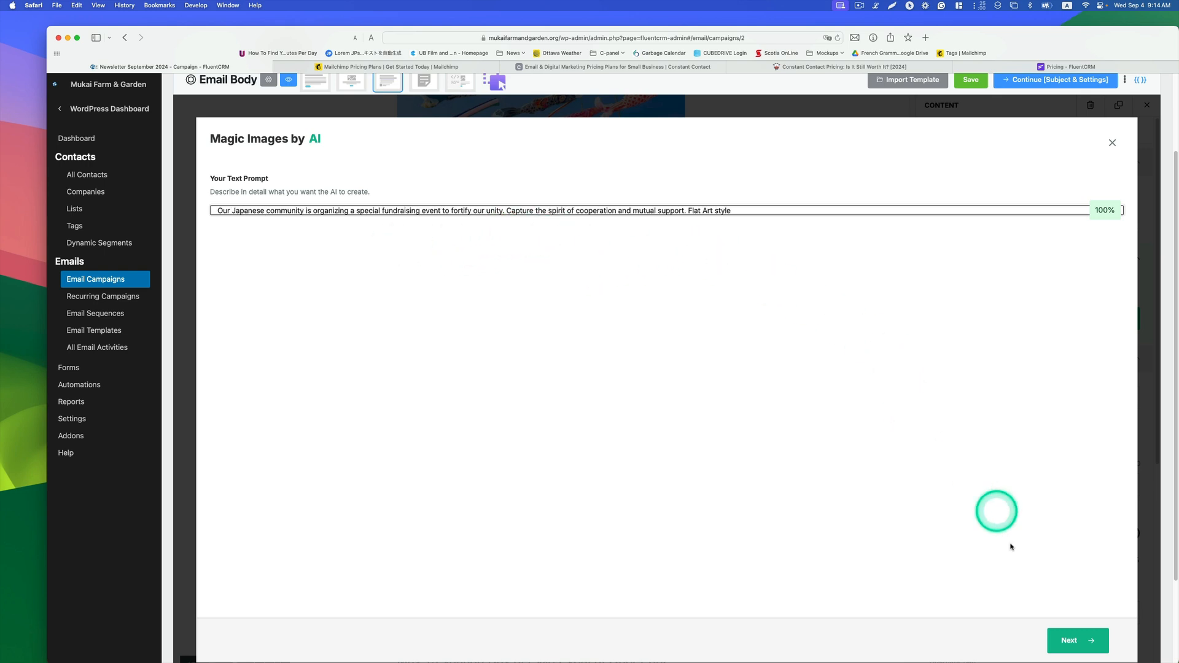
click(1066, 641)
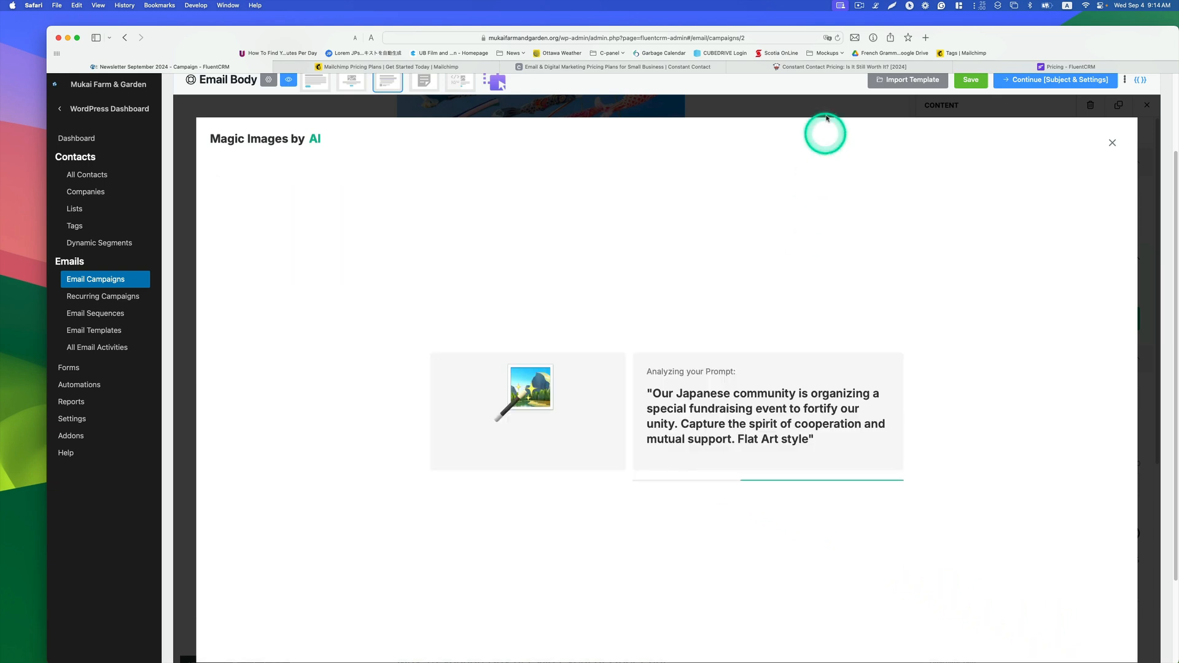
click(859, 5)
click(863, 39)
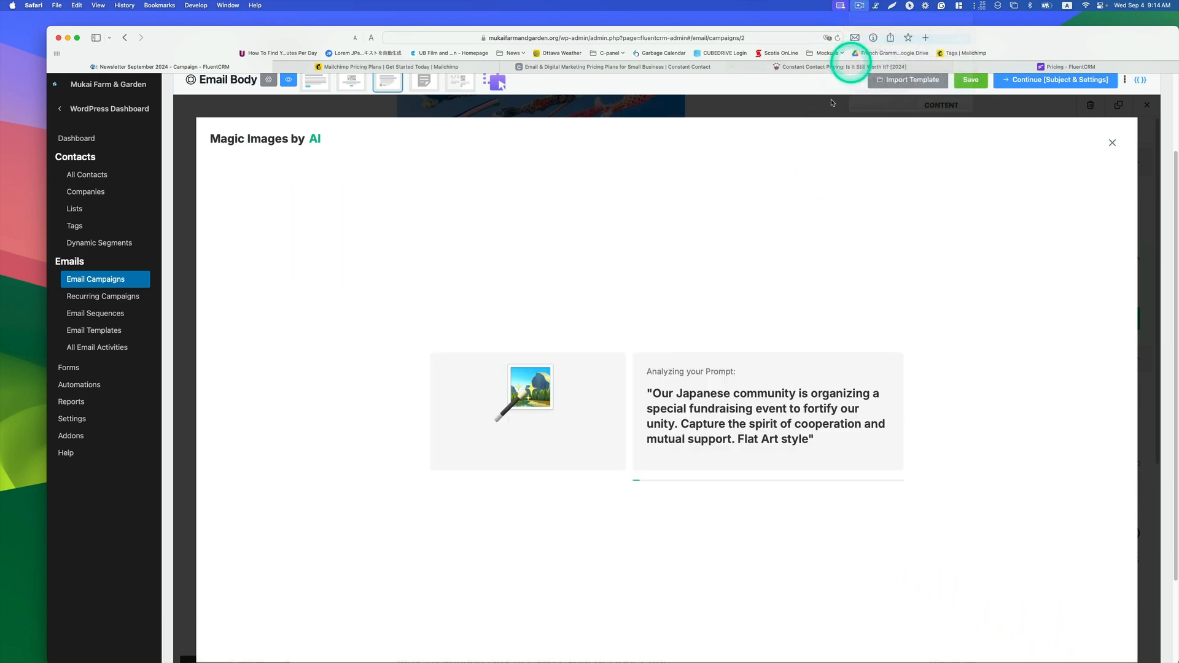
Step: Pick the Flat Art style again and use the first generated market-scene image in the GIVE BIG image block
click(919, 362)
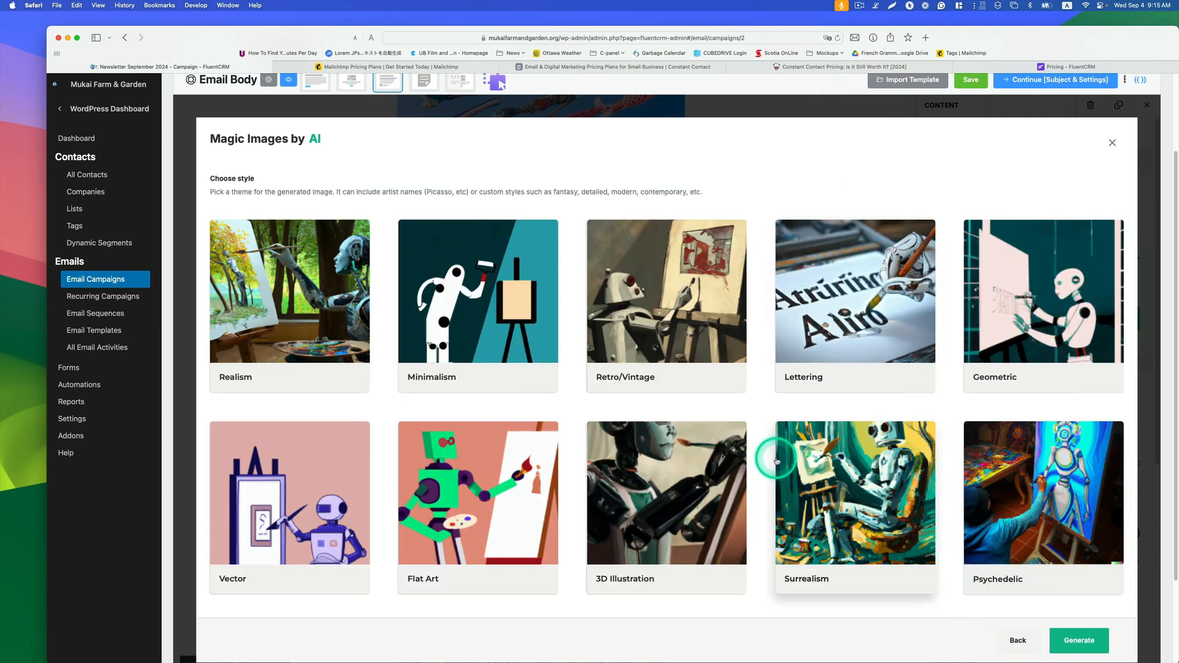
click(421, 507)
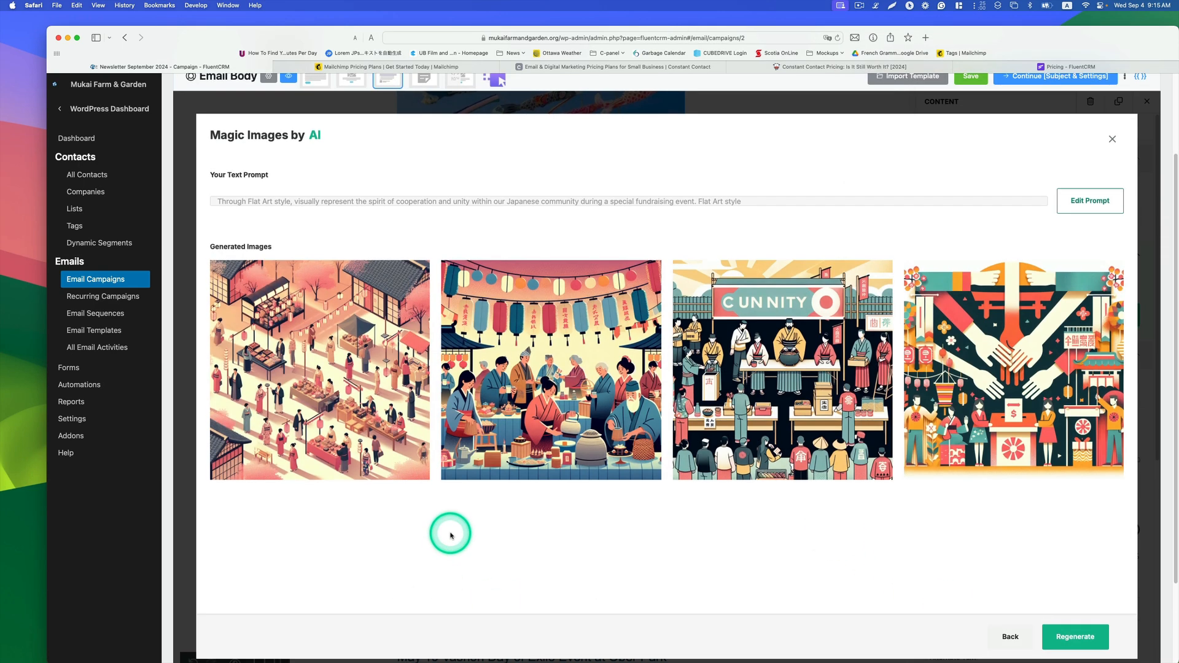
scroll(450, 535, down, 1)
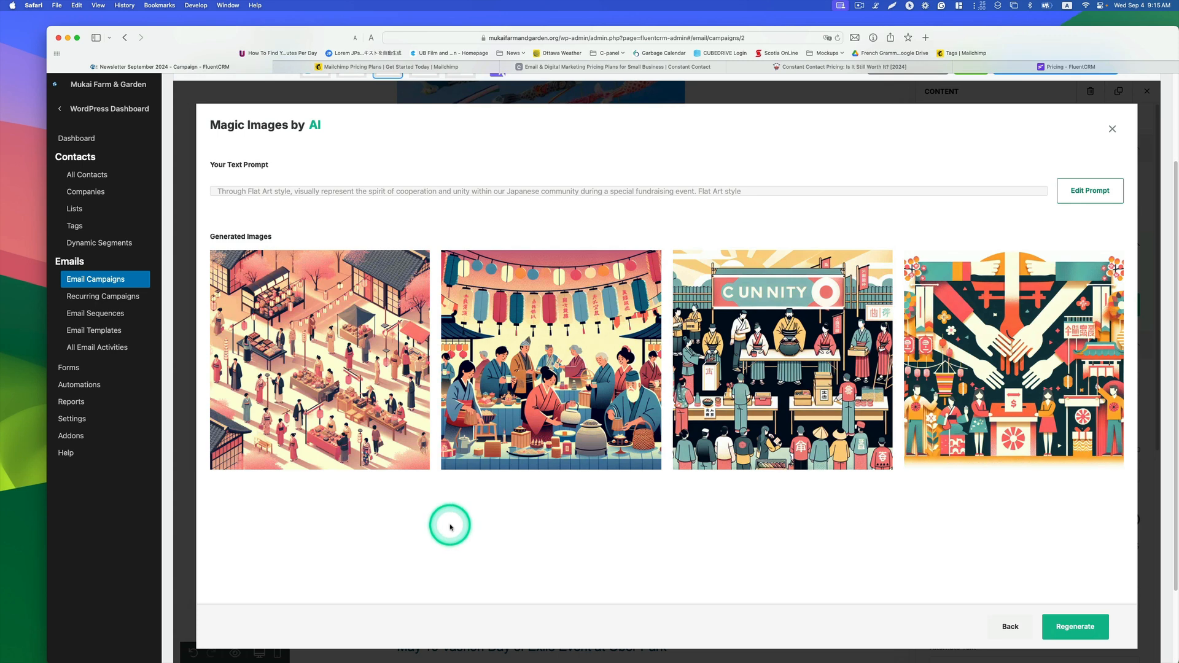
scroll(451, 526, down, 1)
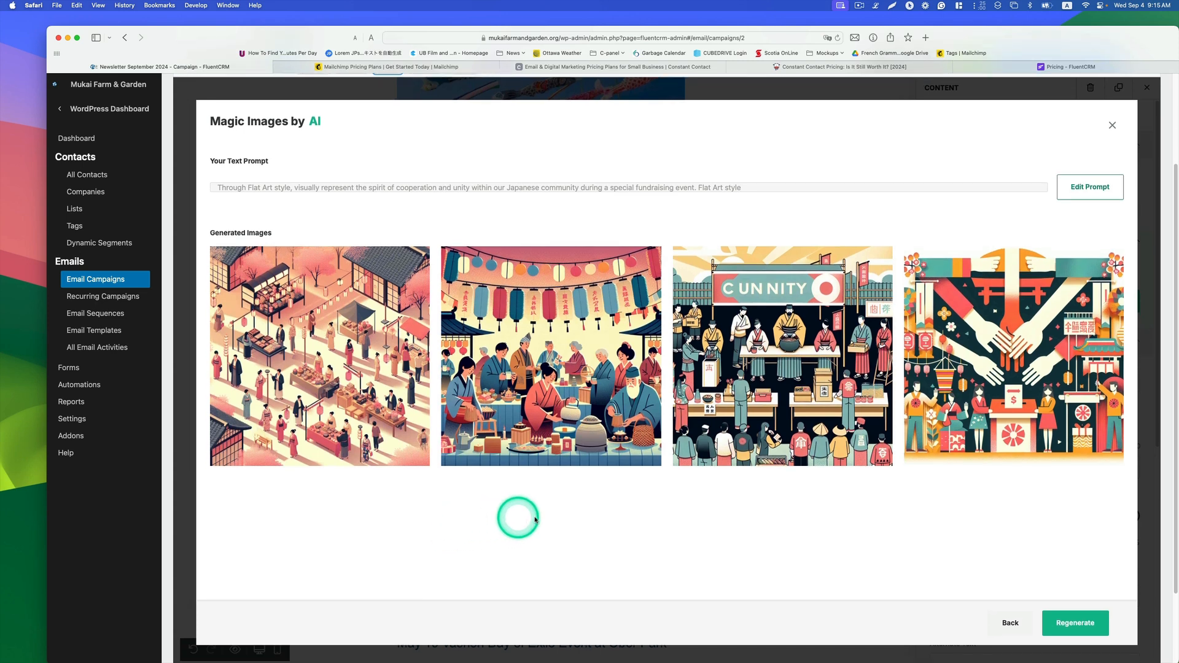
mouse_move(362, 350)
click(321, 359)
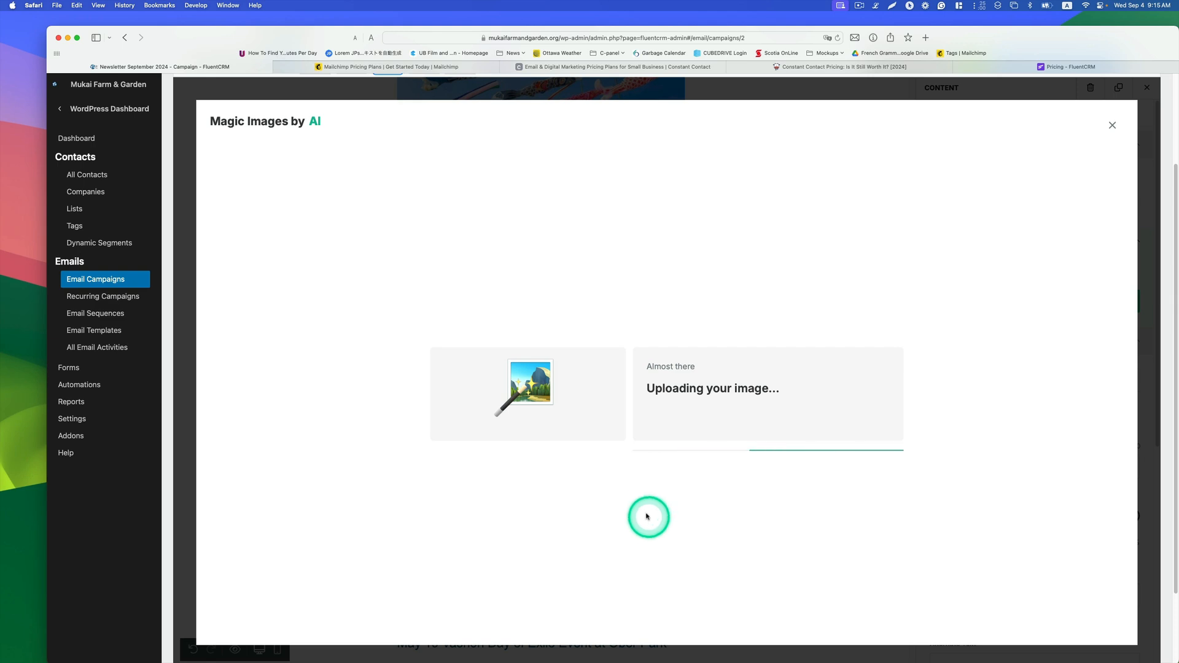
Step: Scroll through the rest of the email body to review the remaining empty image blocks
scroll(808, 482, down, 5)
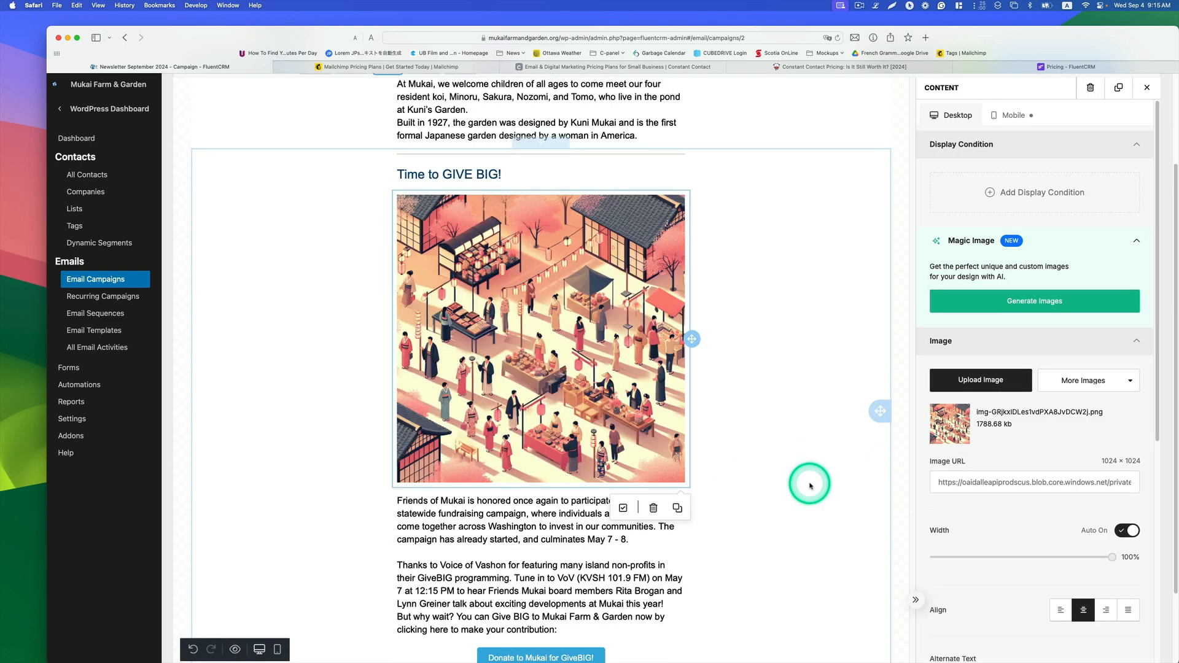
scroll(809, 485, up, 3)
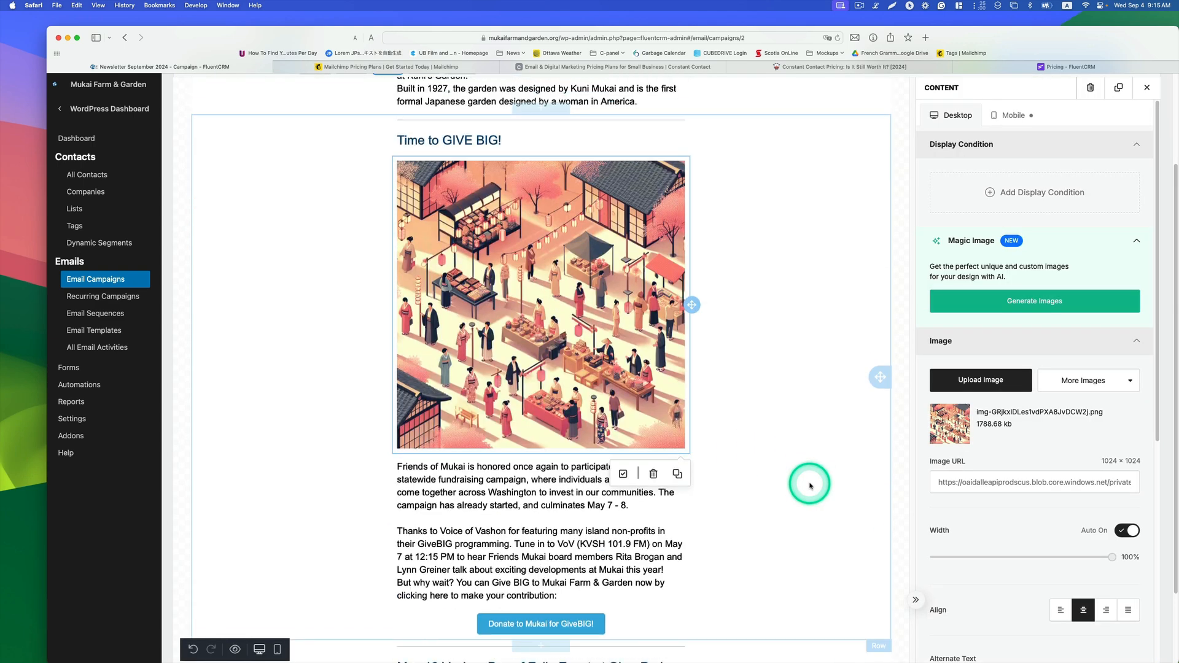
scroll(812, 485, down, 6)
scroll(815, 485, down, 5)
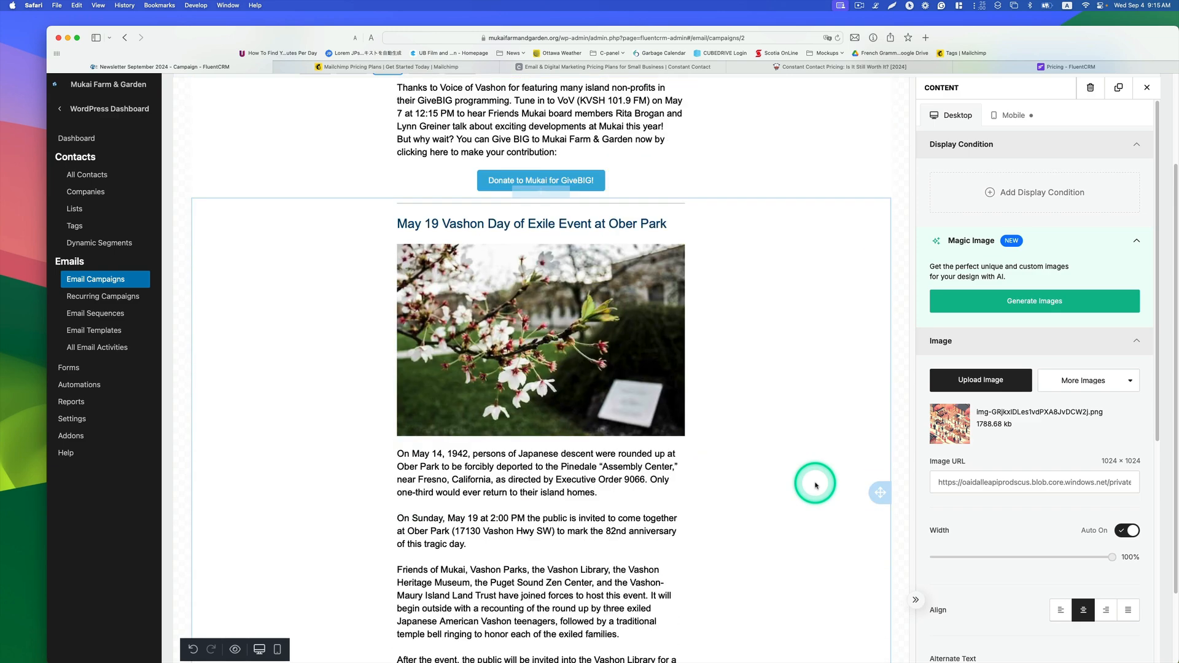
scroll(818, 483, up, 3)
scroll(820, 484, down, 7)
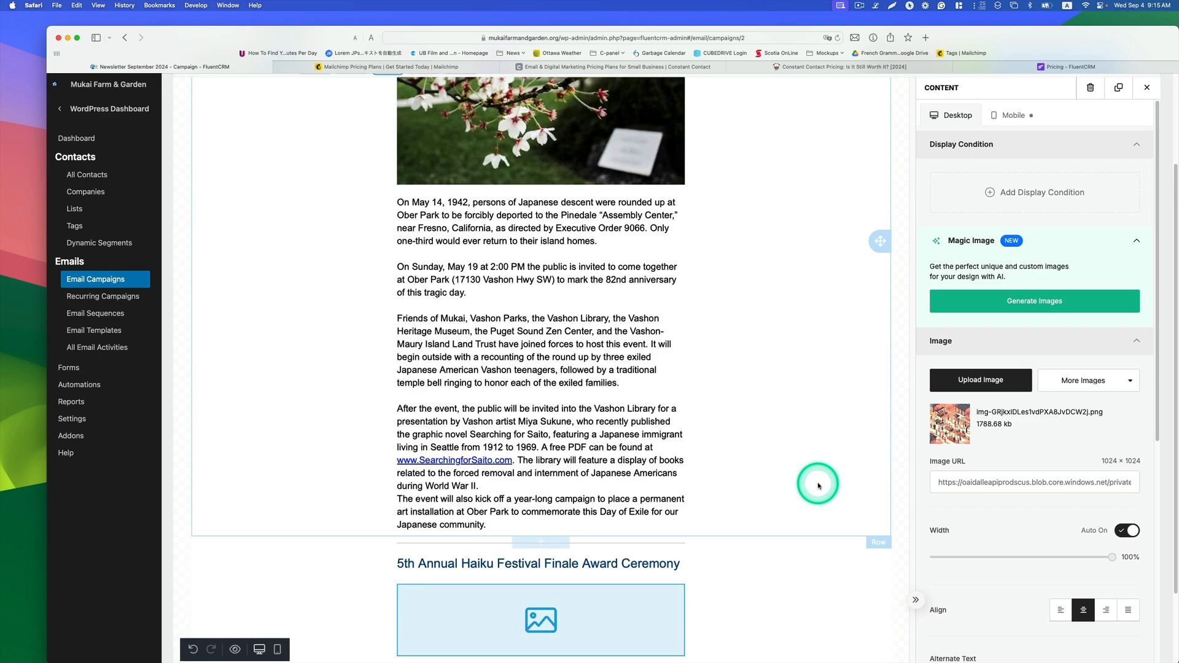
scroll(845, 482, up, 2)
scroll(847, 482, down, 5)
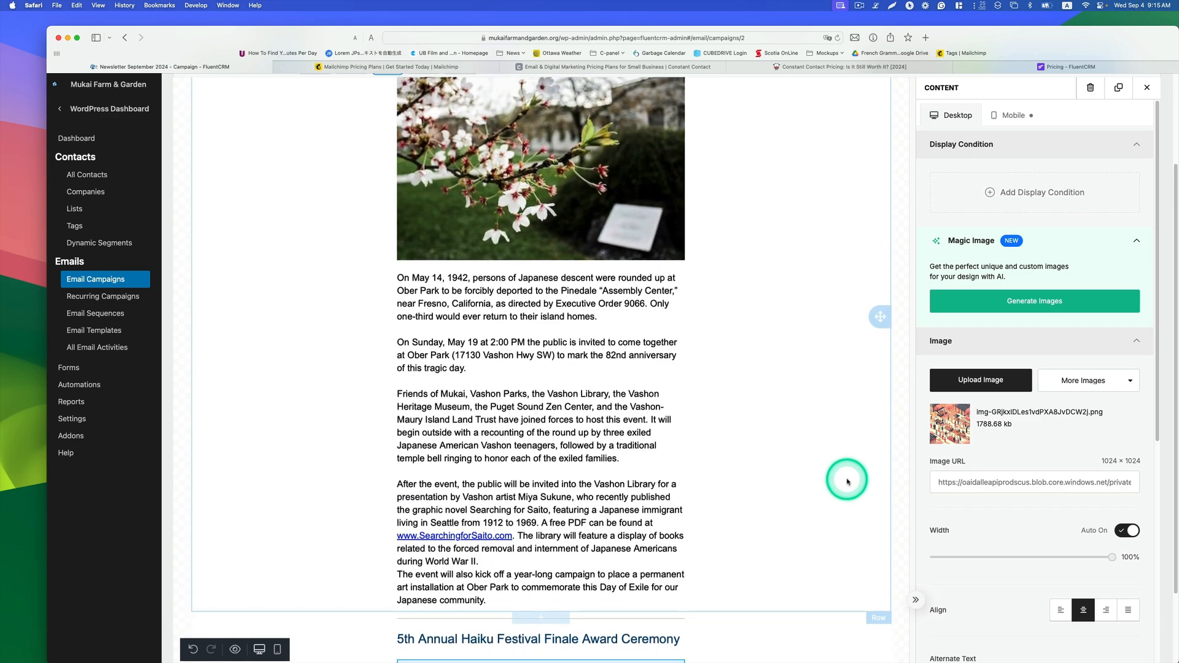
scroll(846, 480, down, 10)
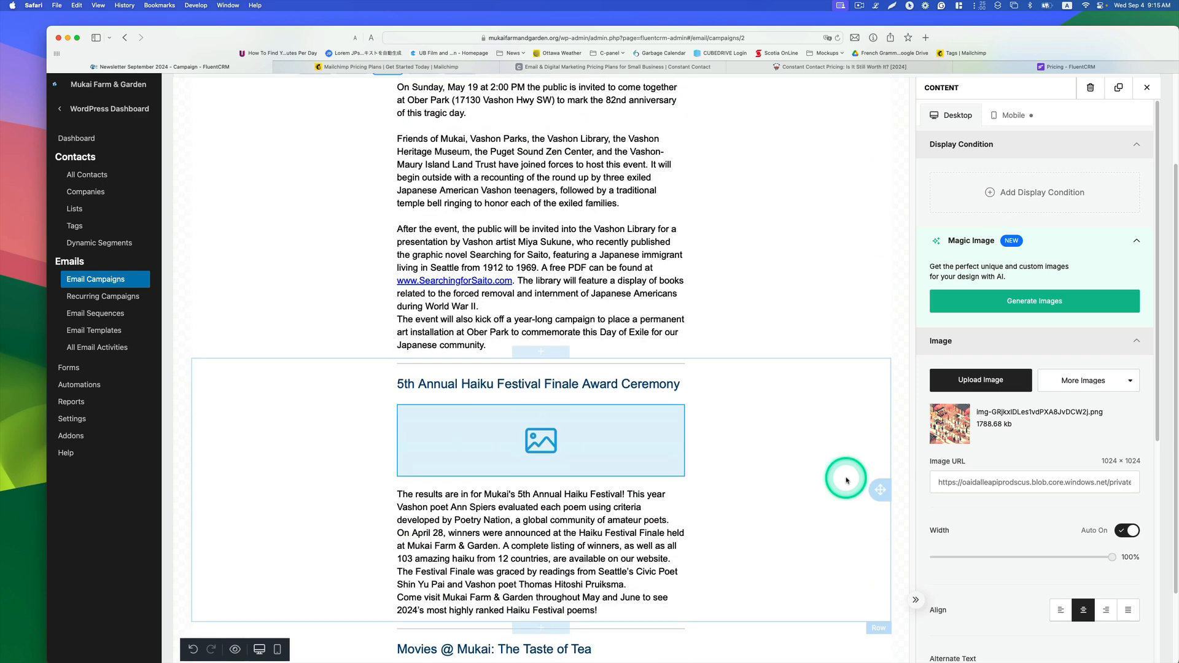
scroll(846, 480, down, 3)
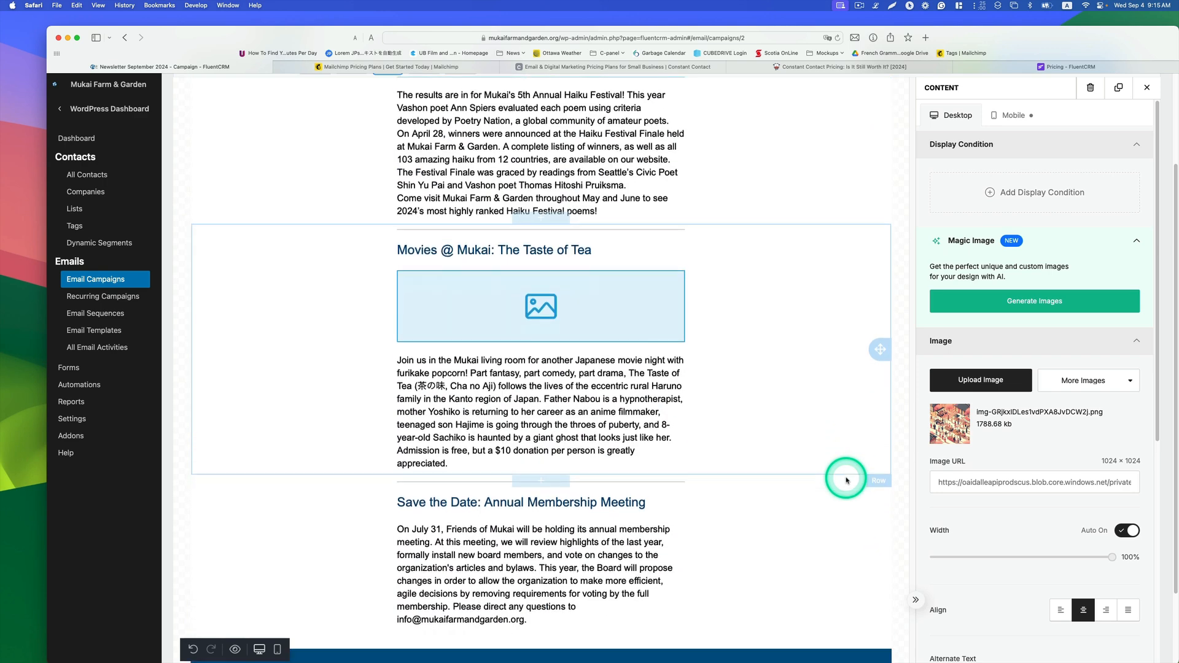
scroll(846, 480, up, 5)
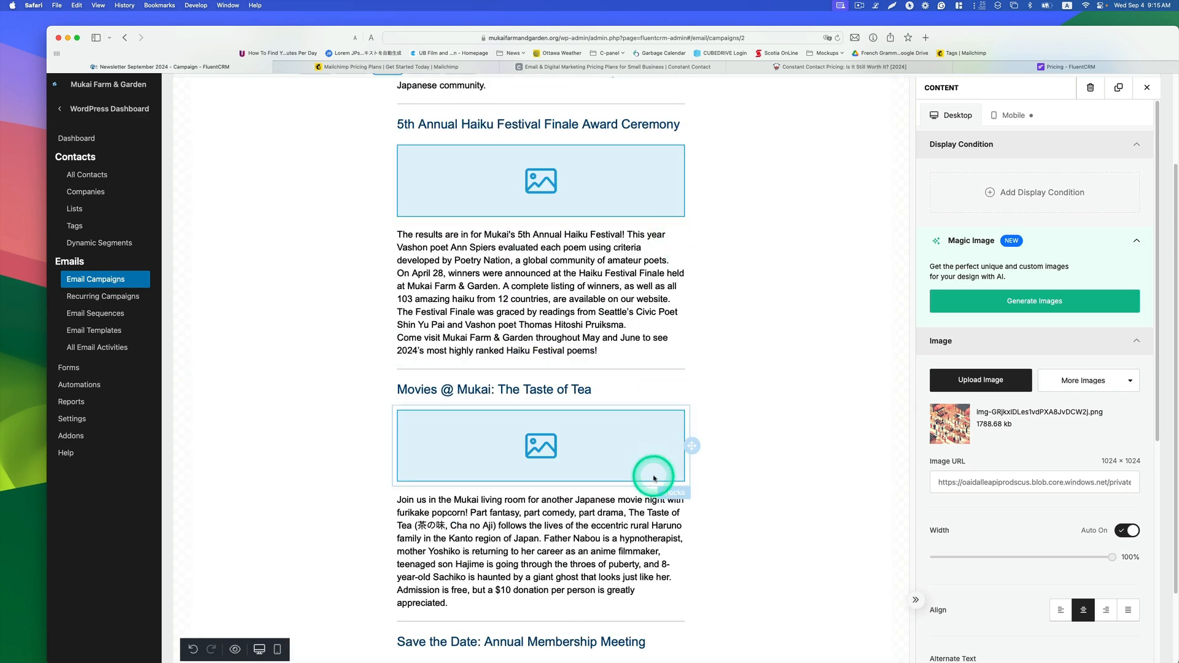
scroll(655, 474, down, 2)
scroll(655, 474, down, 4)
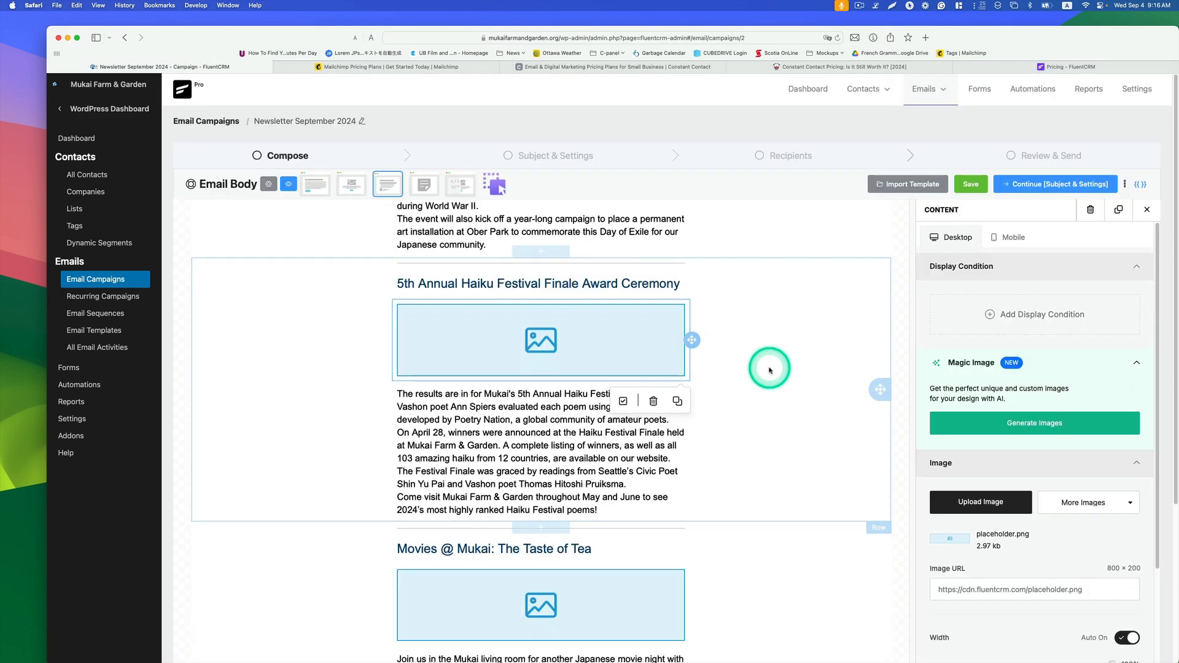
scroll(770, 370, down, 1)
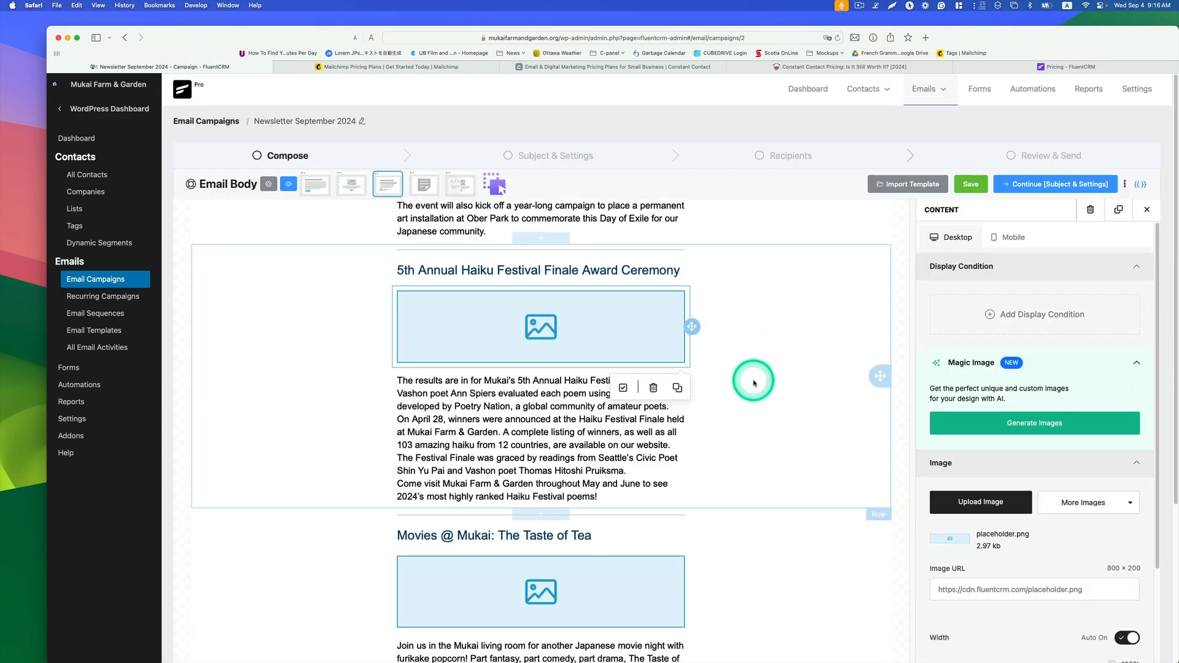
scroll(755, 399, down, 4)
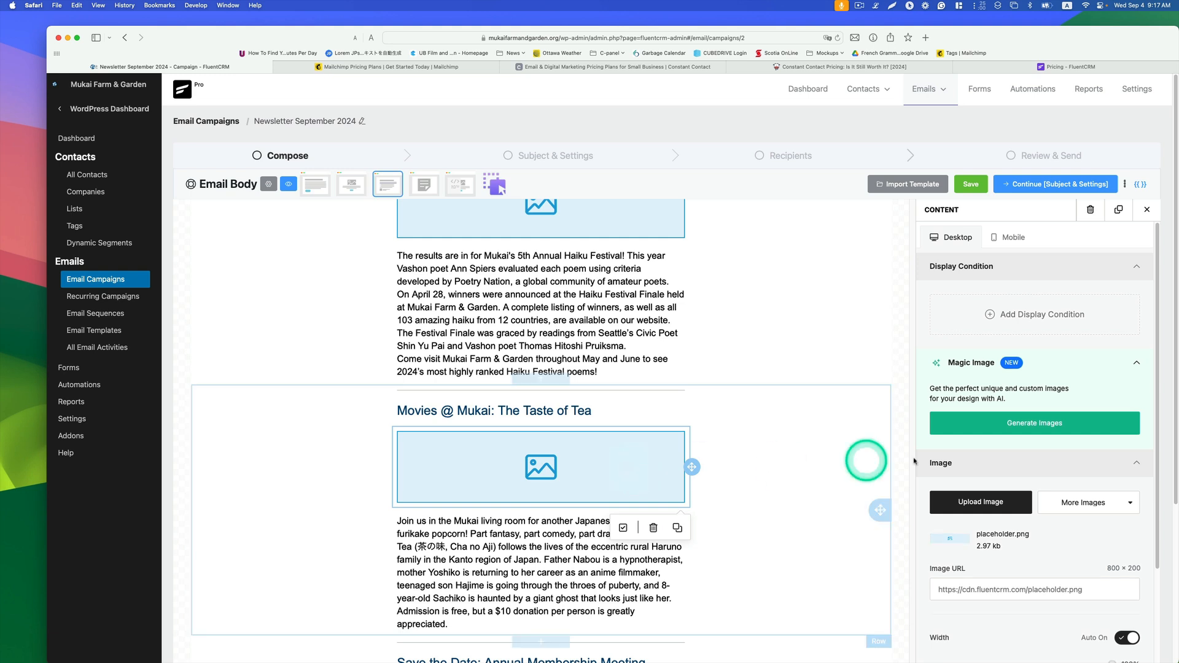
scroll(1021, 477, down, 2)
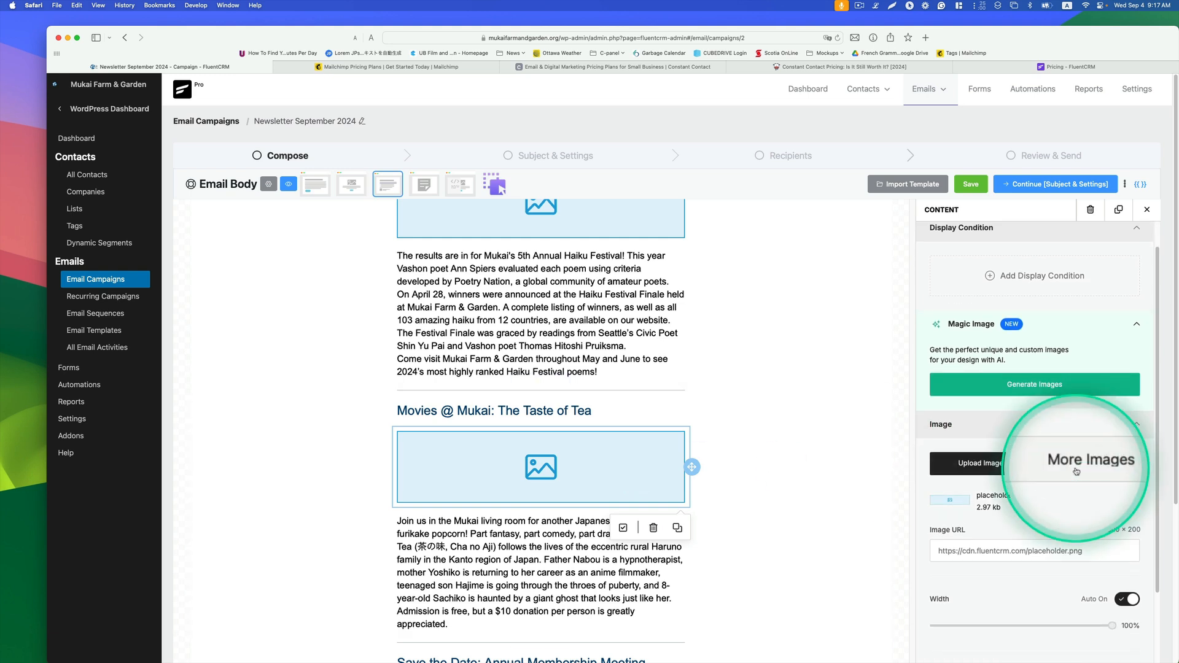
Step: Open stock photos for the Movies @ Mukai: The Taste of Tea image block and browse the images
click(1099, 473)
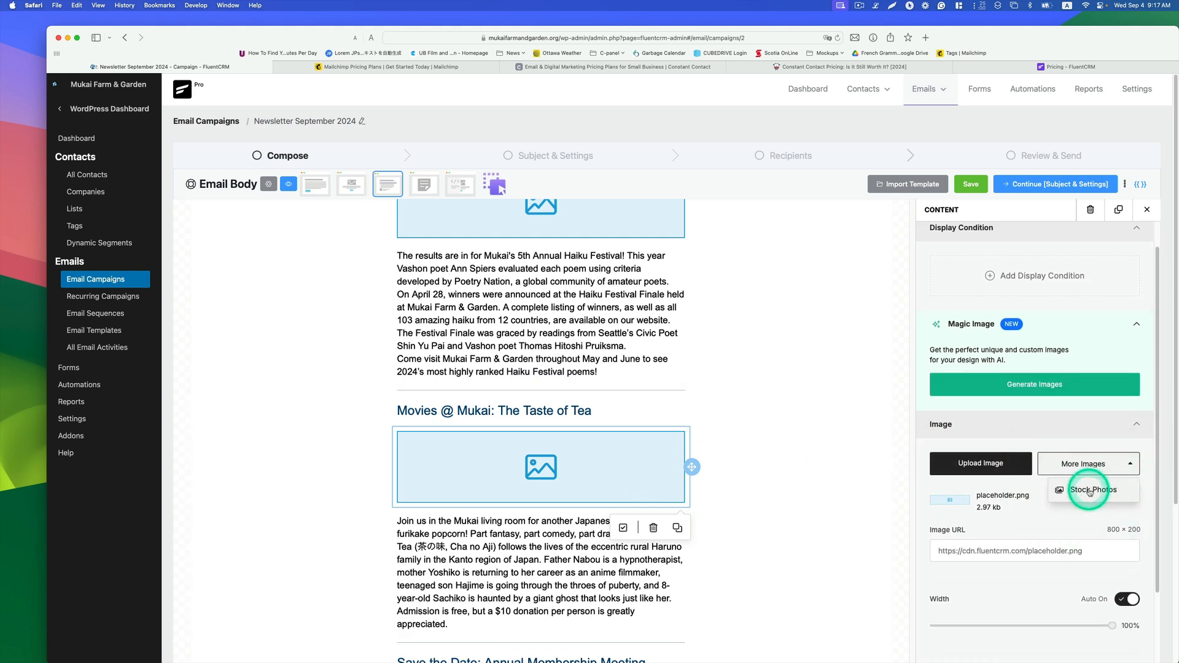
click(1078, 489)
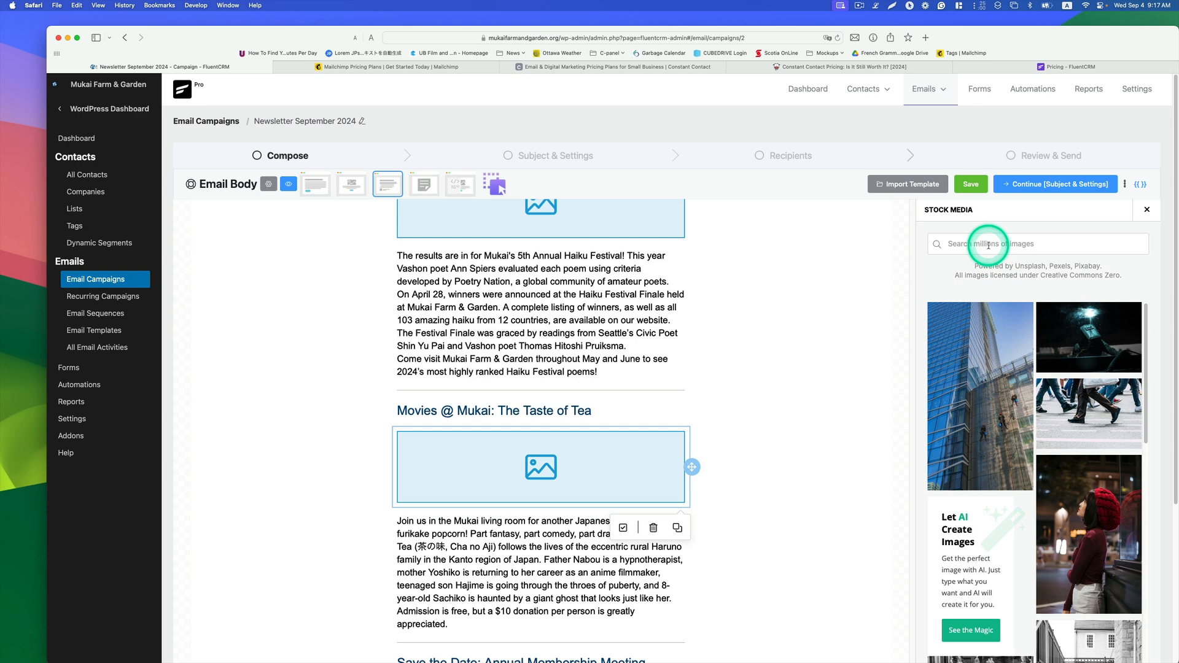
scroll(1047, 360, down, 10)
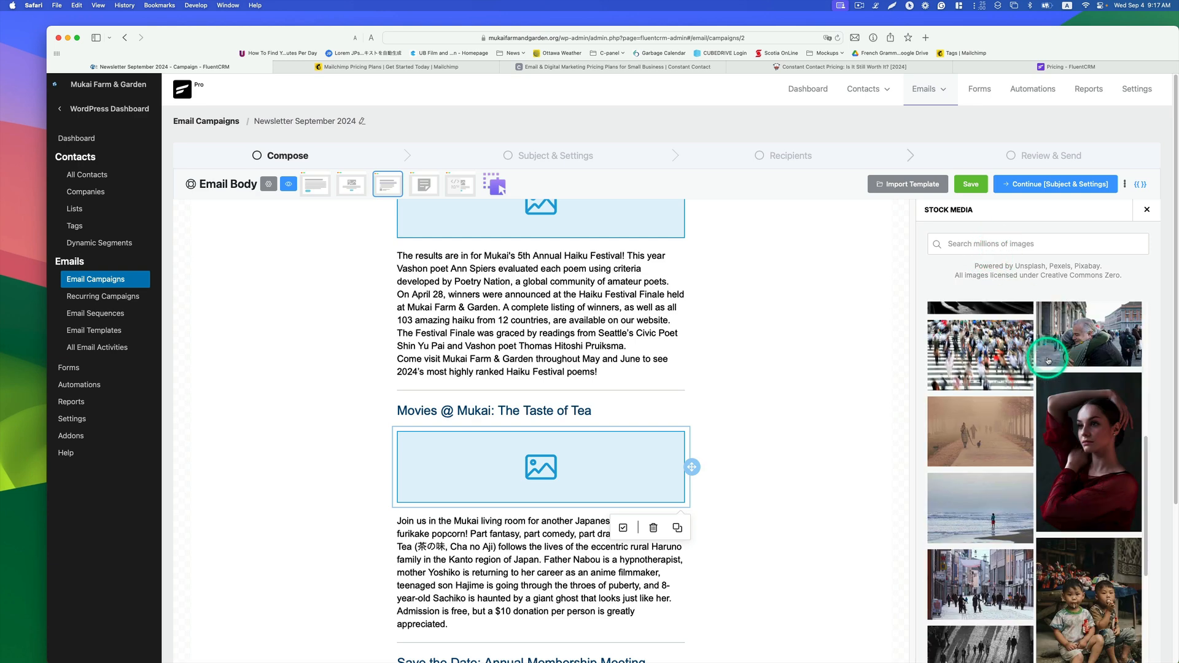
scroll(1047, 361, up, 10)
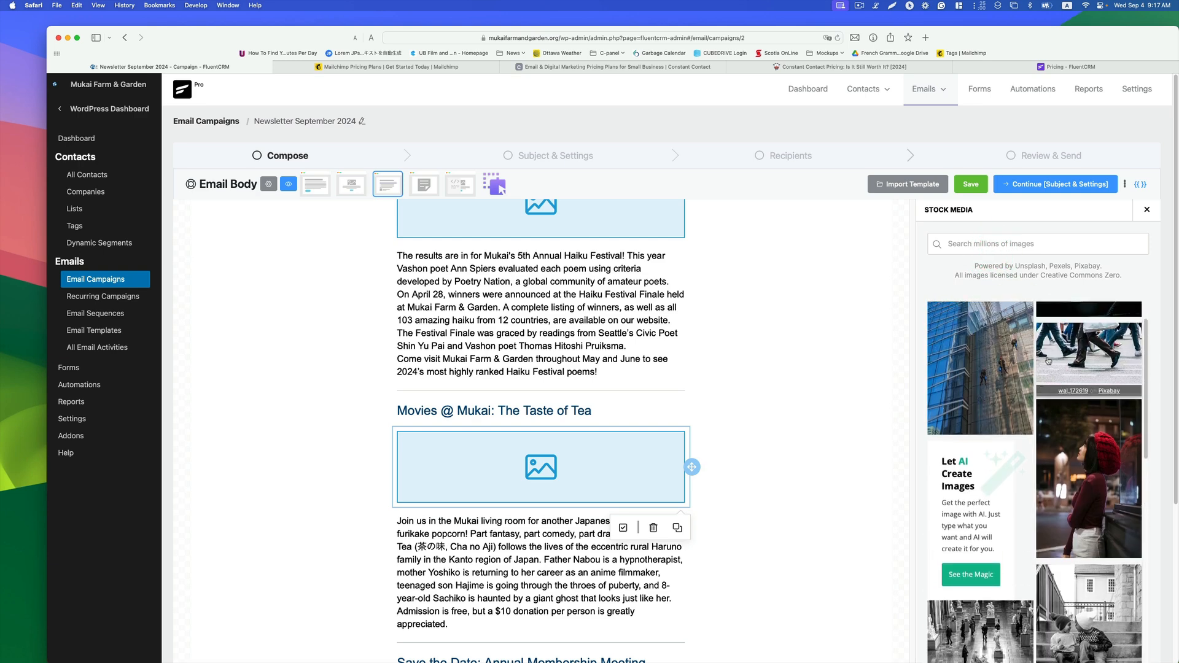
Step: Search stock photos for "japanese tea ceremony" and use the tea set by the window image in the Movies @ Mukai block
click(998, 244)
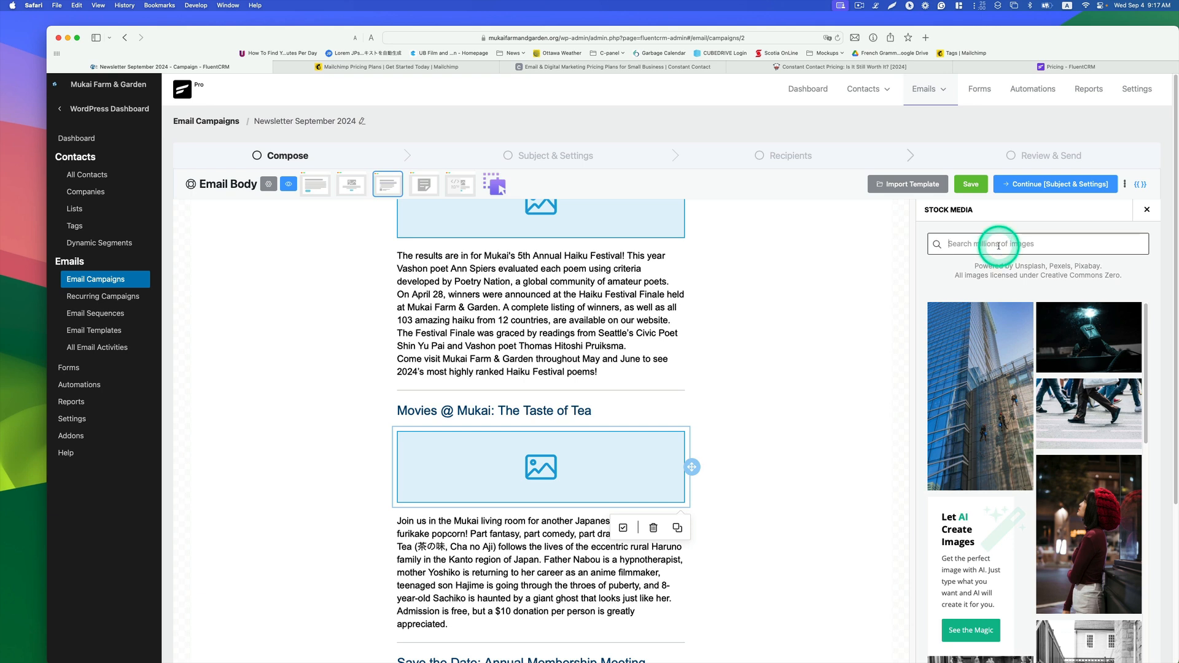
text(japanese tea c)
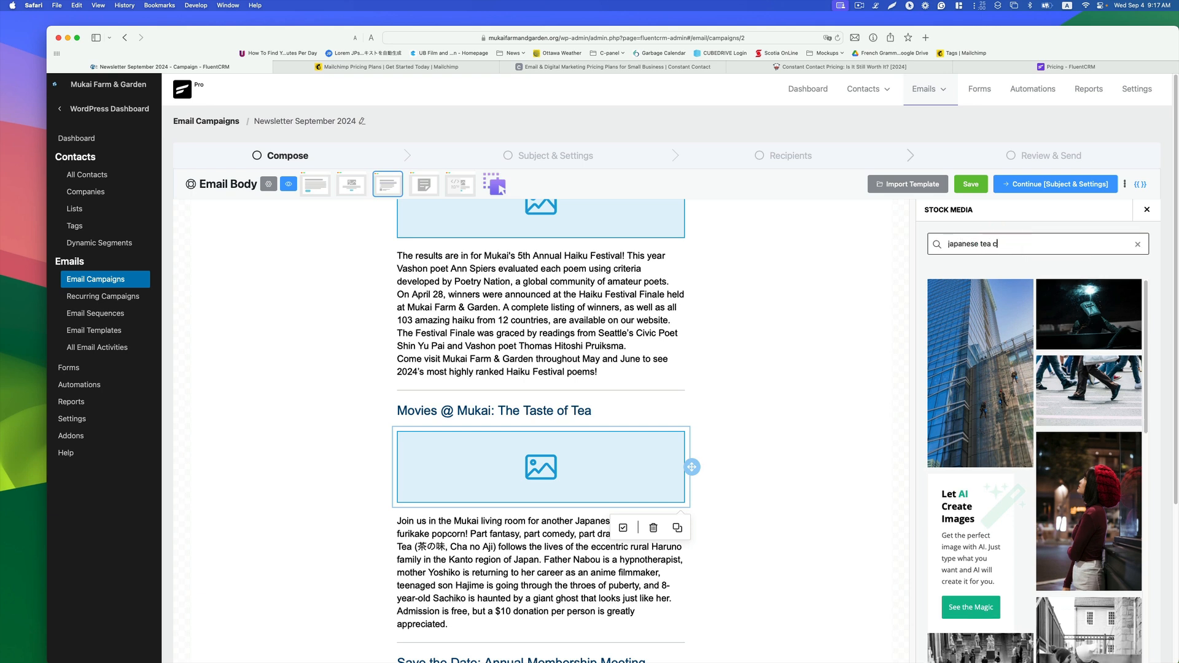
text(eremony)
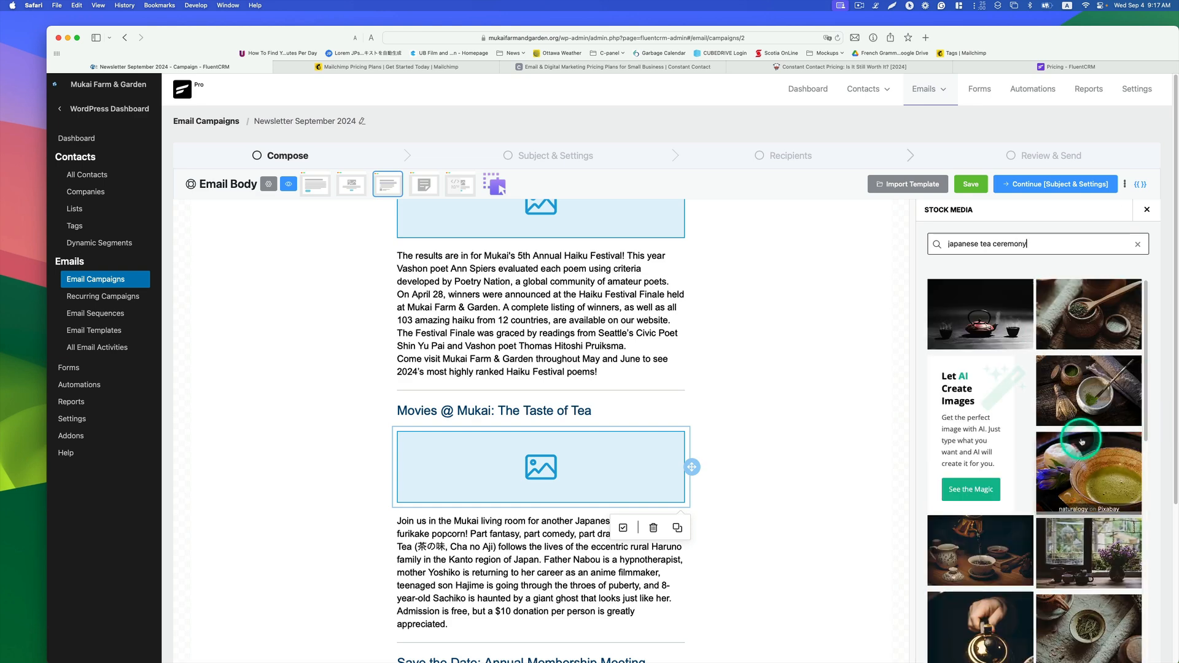
scroll(1089, 437, down, 3)
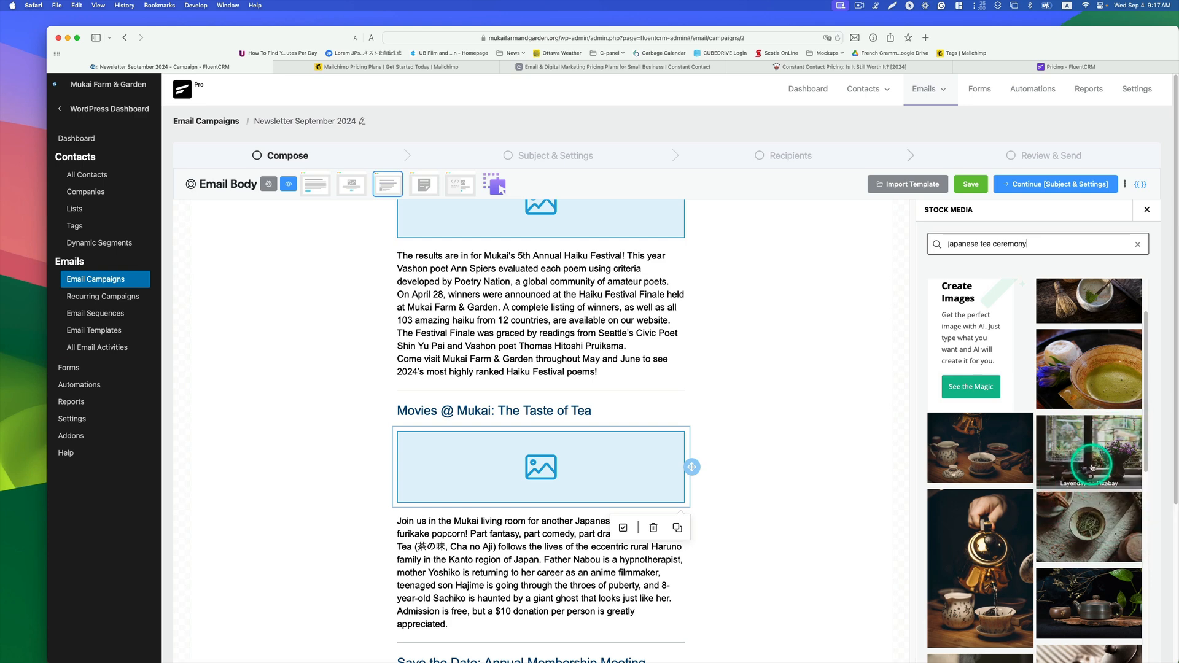
click(1037, 468)
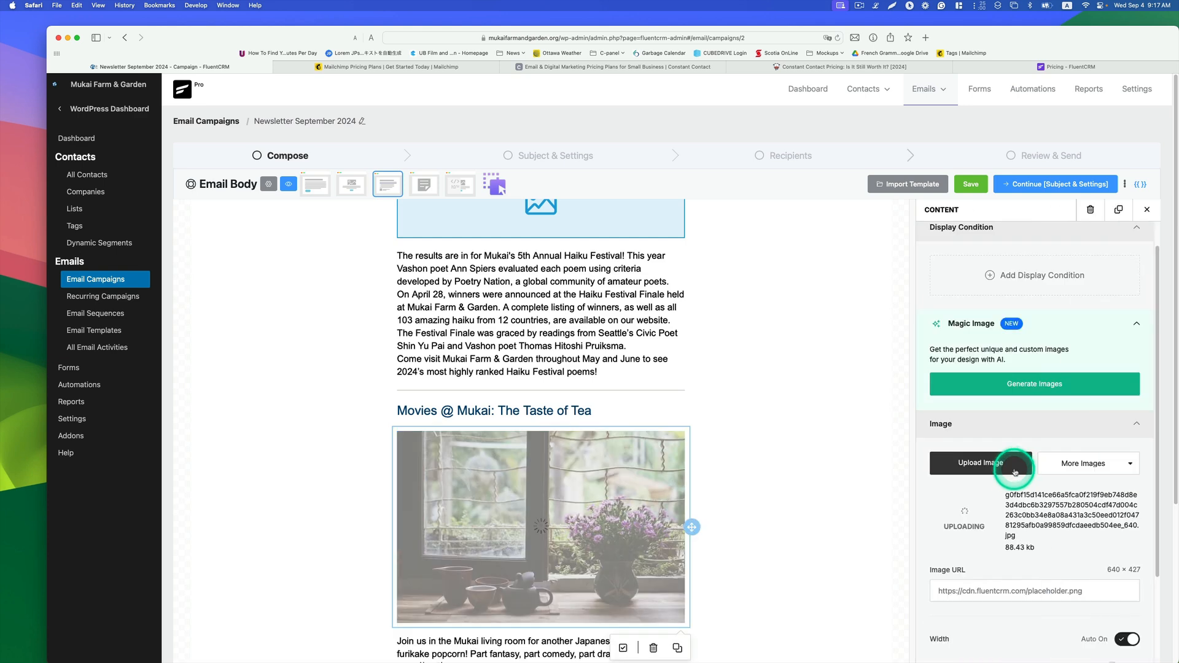
Step: Scroll through the email body to review the filled image blocks
scroll(794, 492, down, 3)
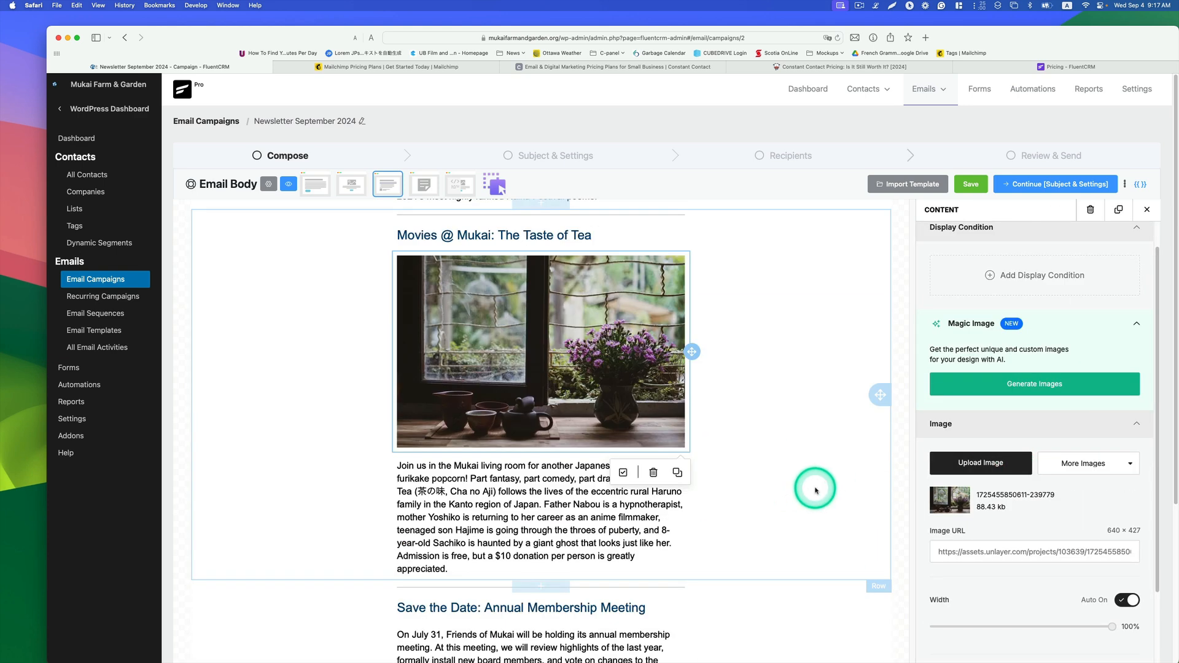
scroll(810, 491, up, 1)
scroll(814, 491, down, 3)
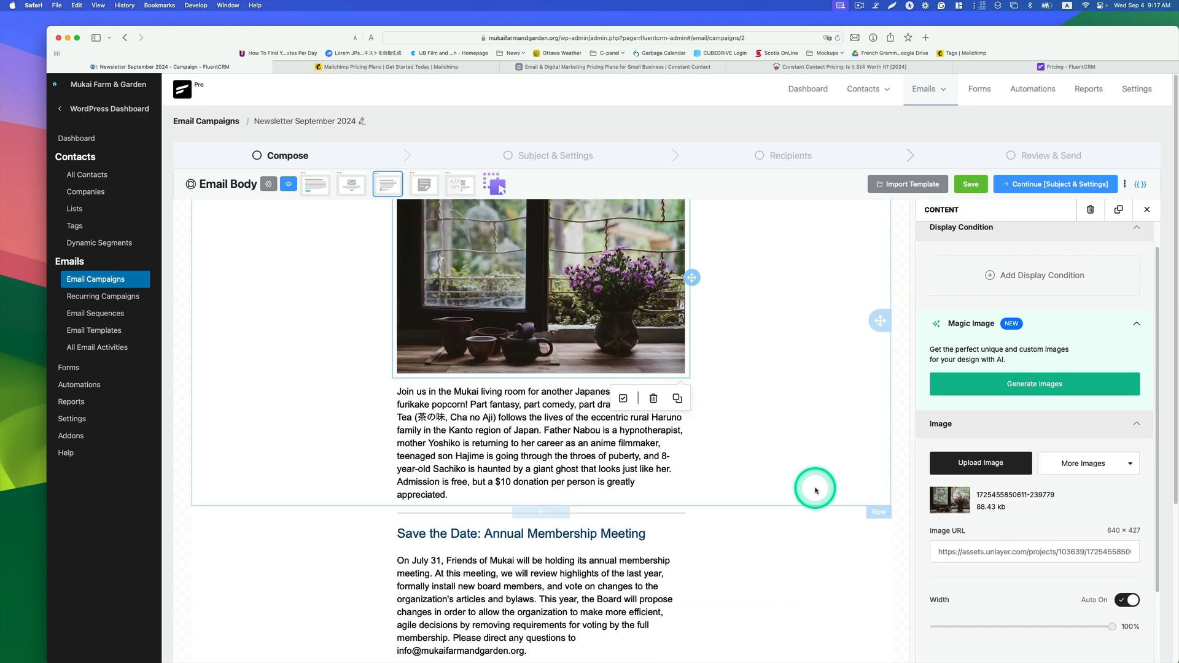
scroll(810, 488, up, 2)
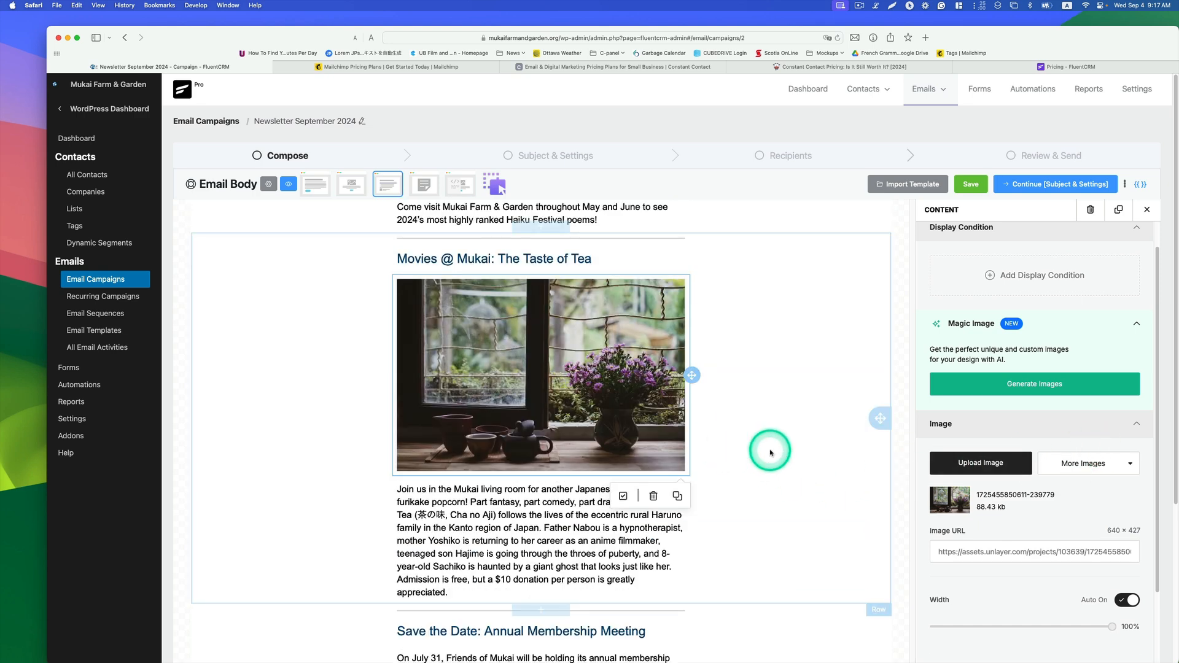
scroll(768, 453, up, 12)
scroll(774, 455, up, 6)
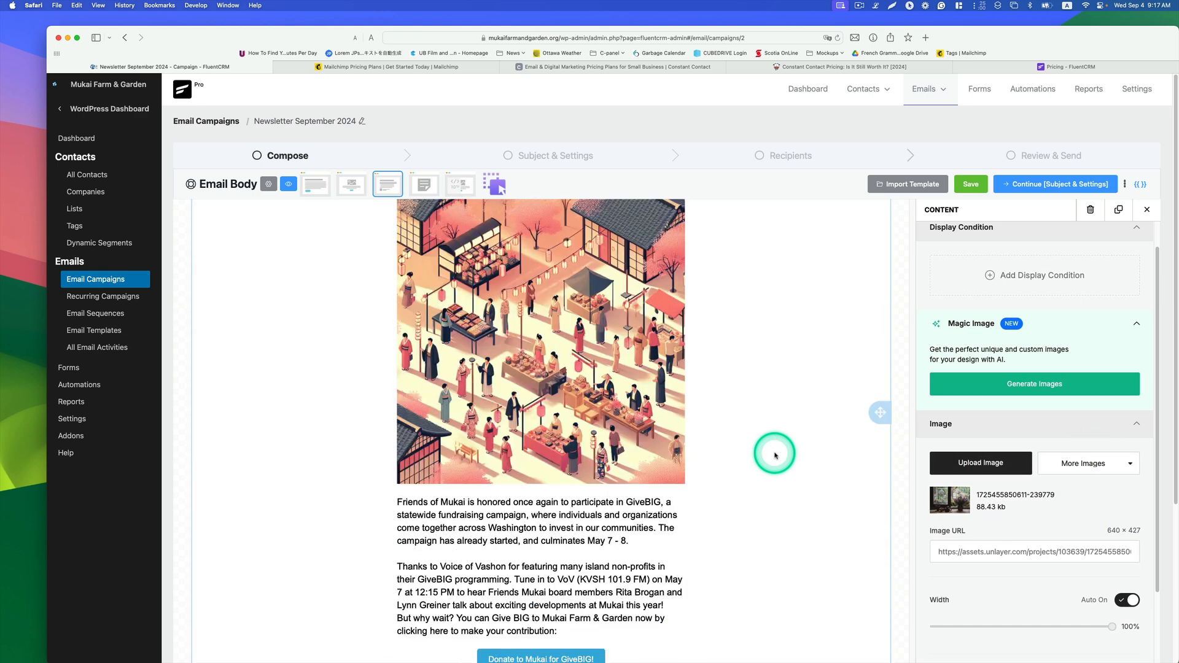
scroll(776, 455, down, 6)
scroll(776, 455, up, 7)
scroll(773, 452, down, 4)
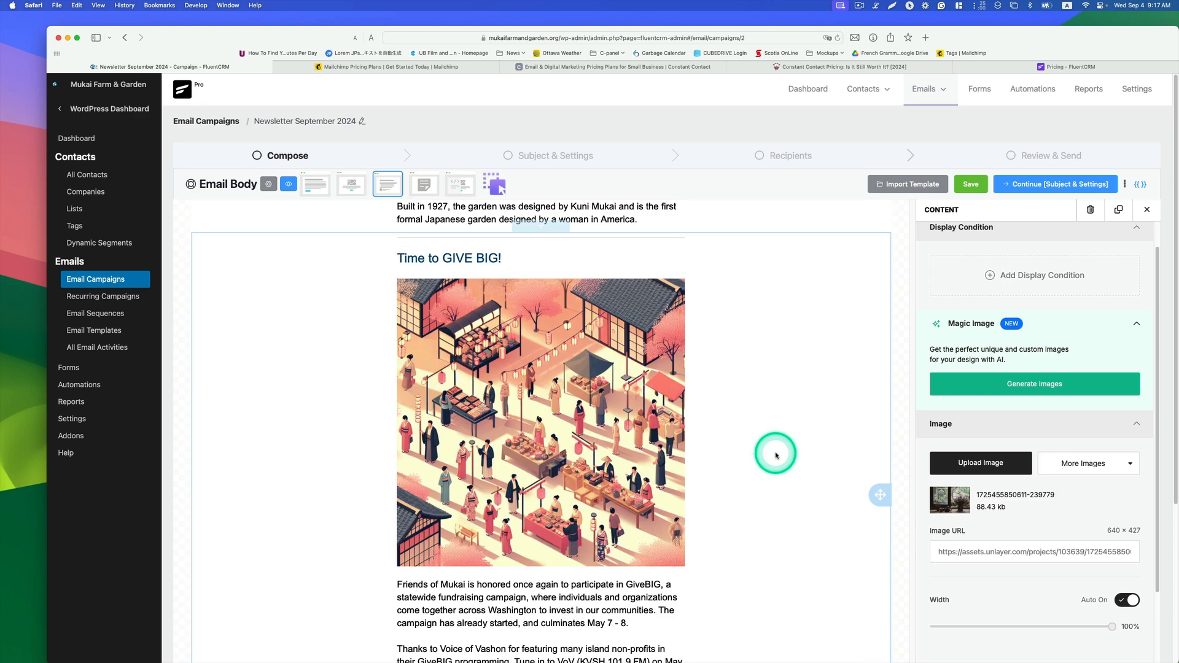
Step: Replace the GIVE BIG image with a stock photo from a "fundraising" search showing two men in red aprons
click(610, 371)
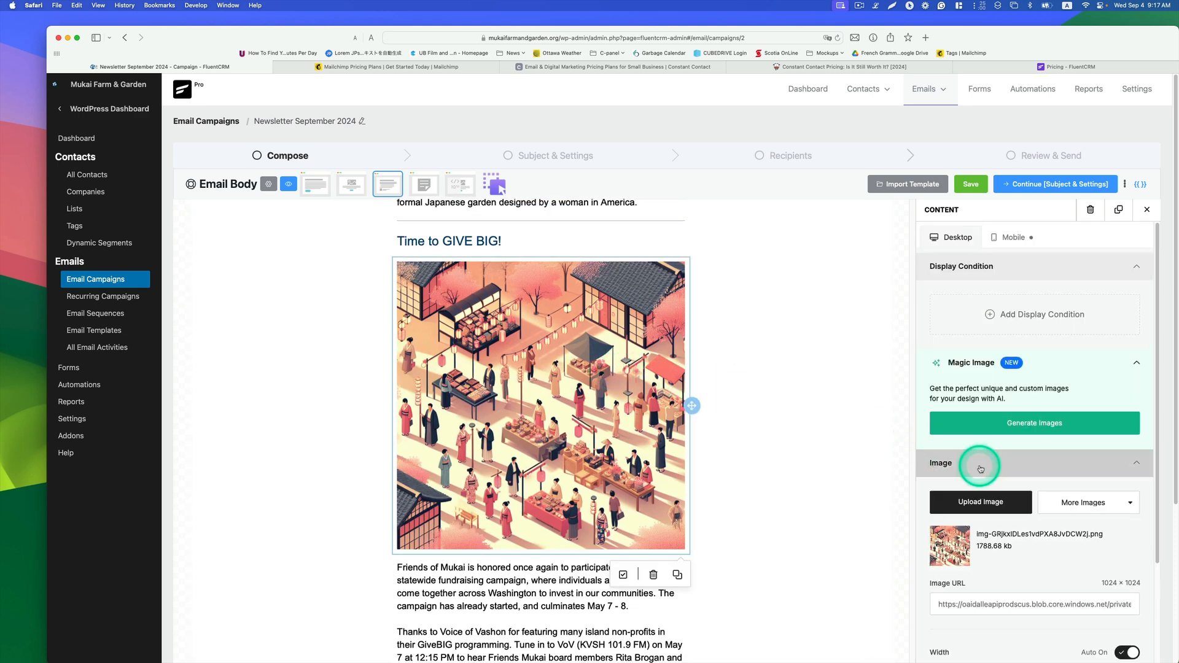
click(1096, 508)
click(1099, 521)
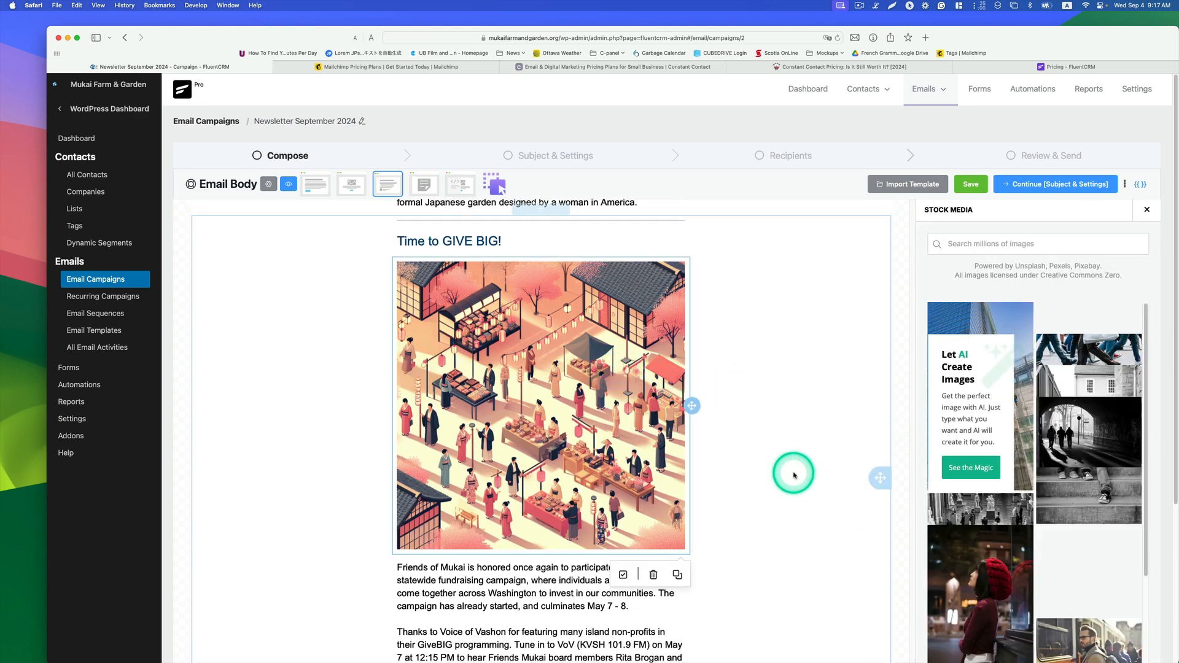
click(1025, 245)
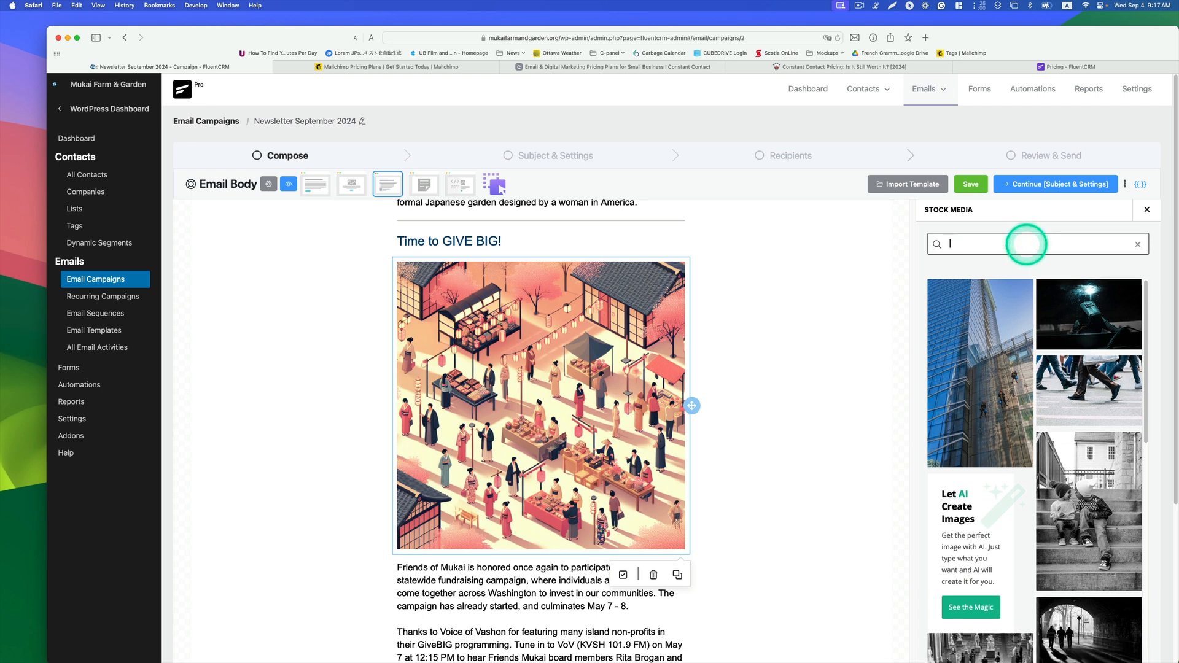
text(fundraising)
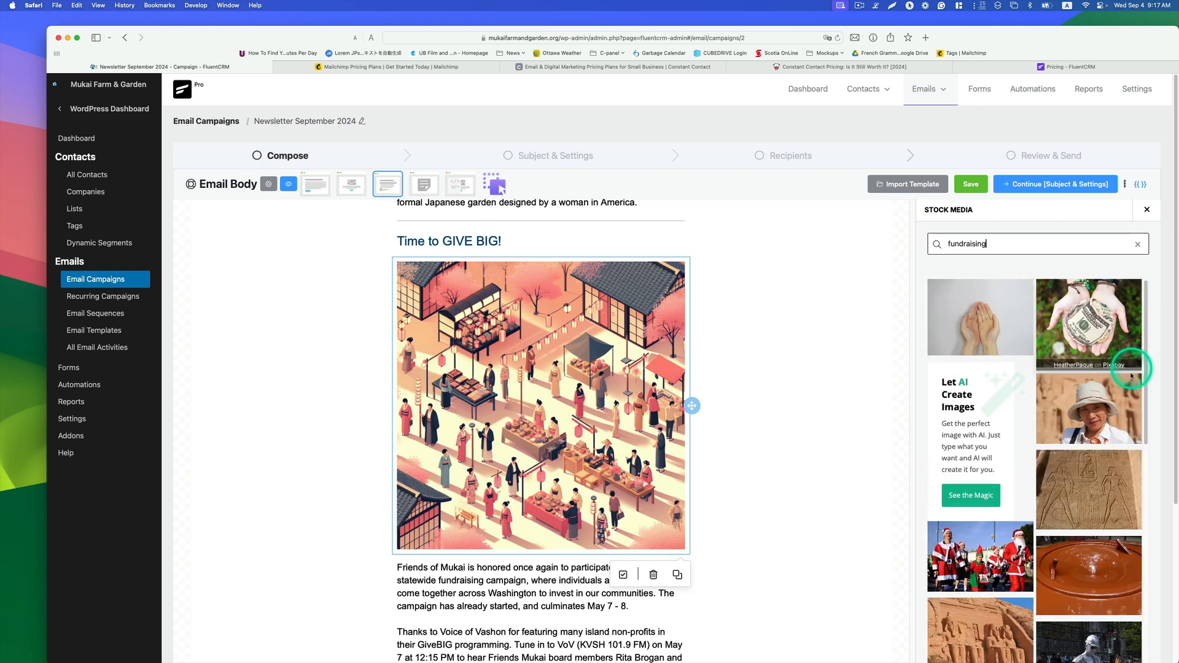
scroll(1122, 394, down, 6)
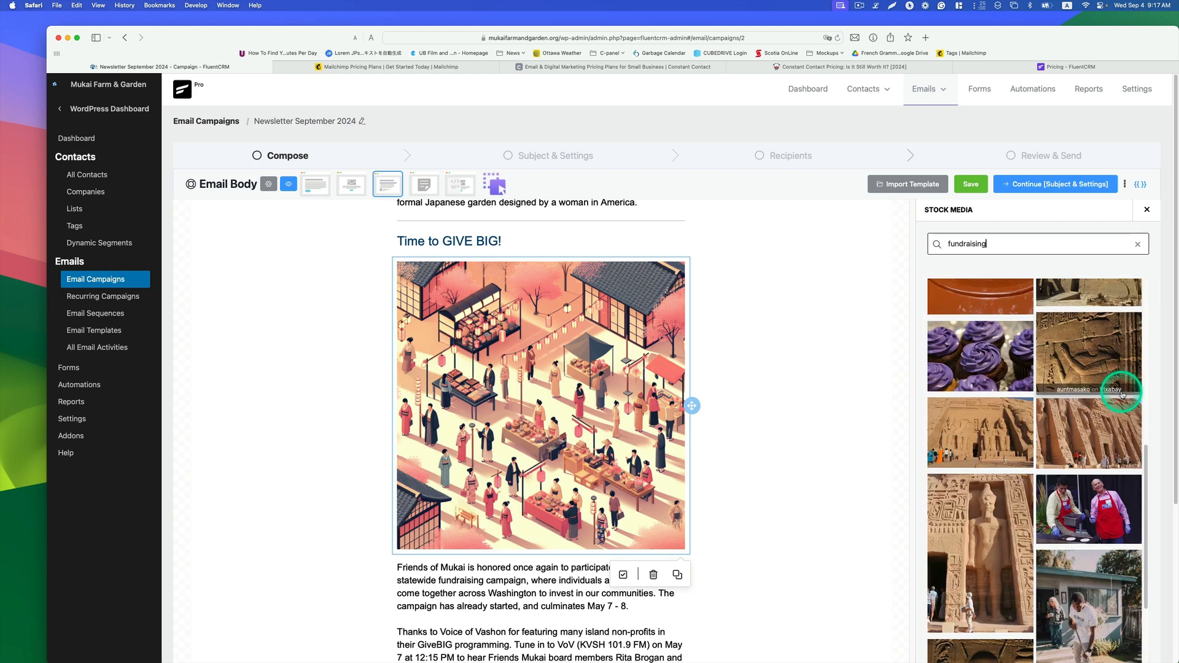
scroll(1122, 394, down, 1)
click(1099, 498)
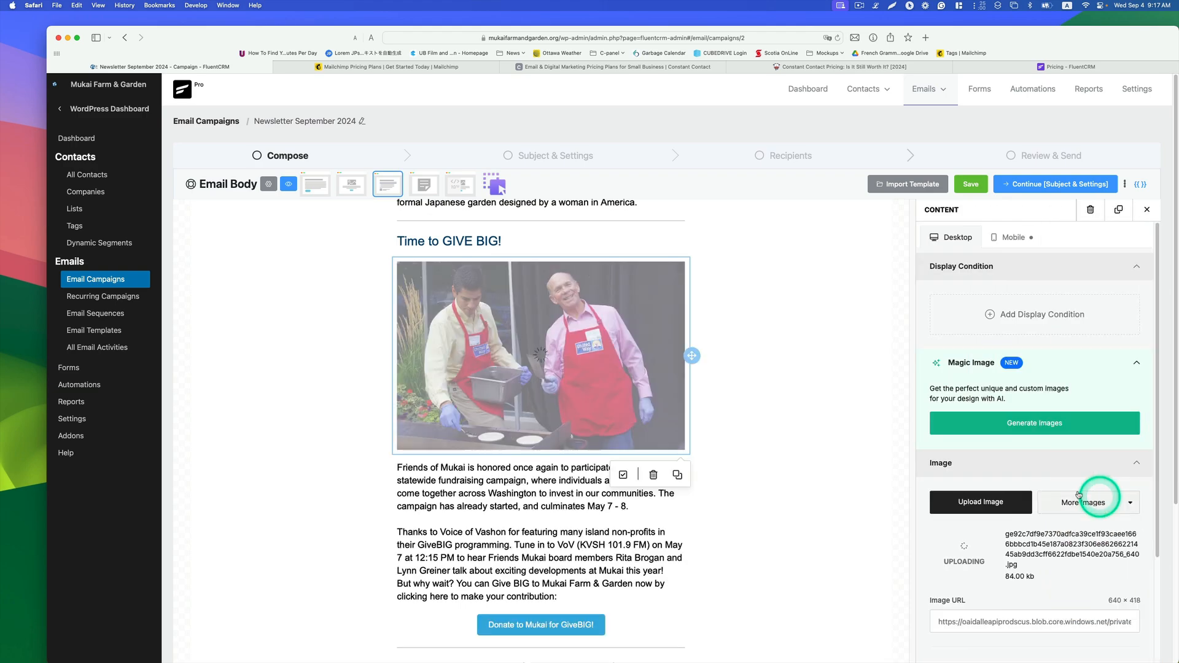
Step: Save the email body and continue to the Subject & Settings step
scroll(797, 337, down, 15)
scroll(806, 359, up, 6)
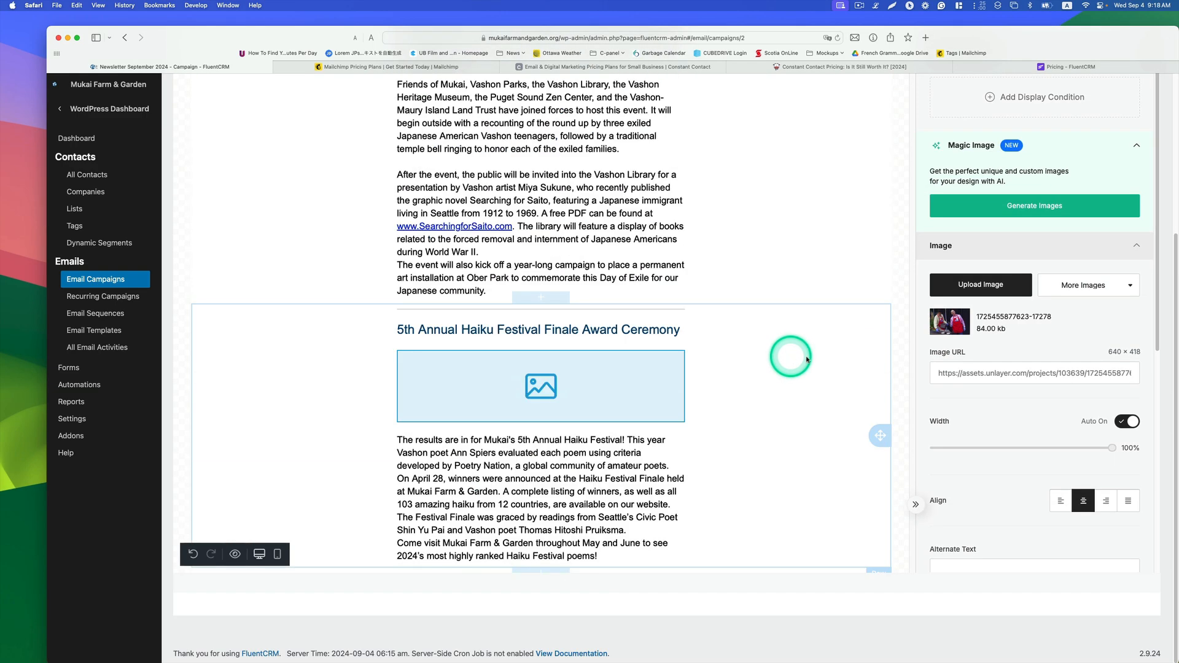
scroll(806, 359, up, 12)
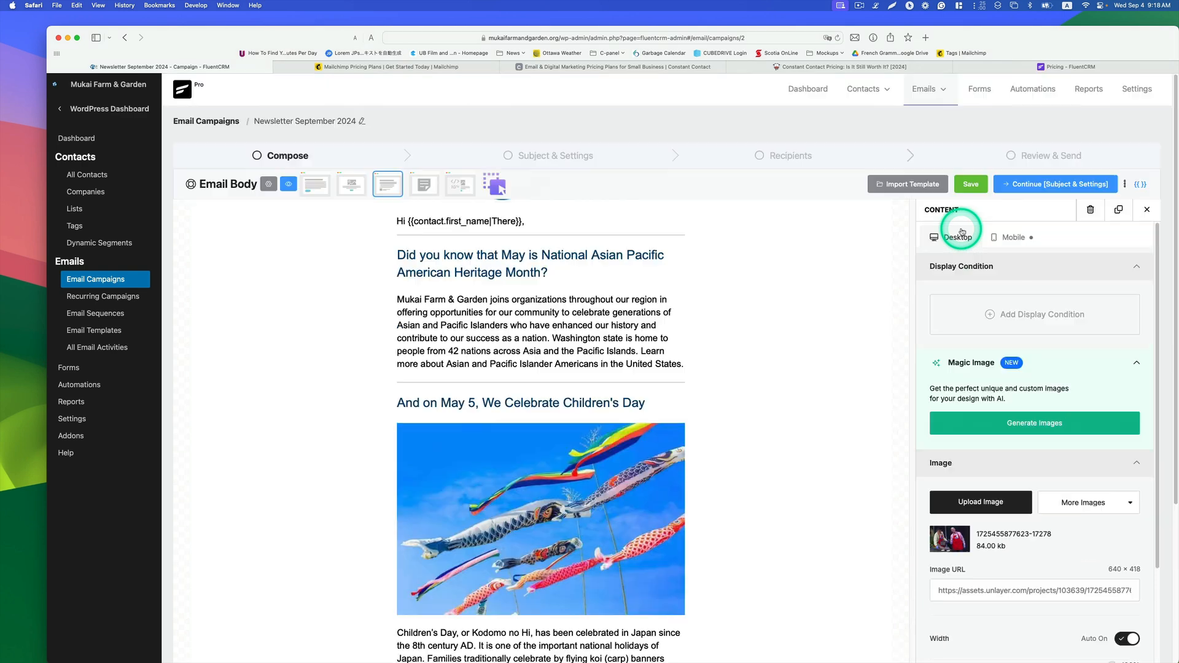
click(971, 186)
click(980, 186)
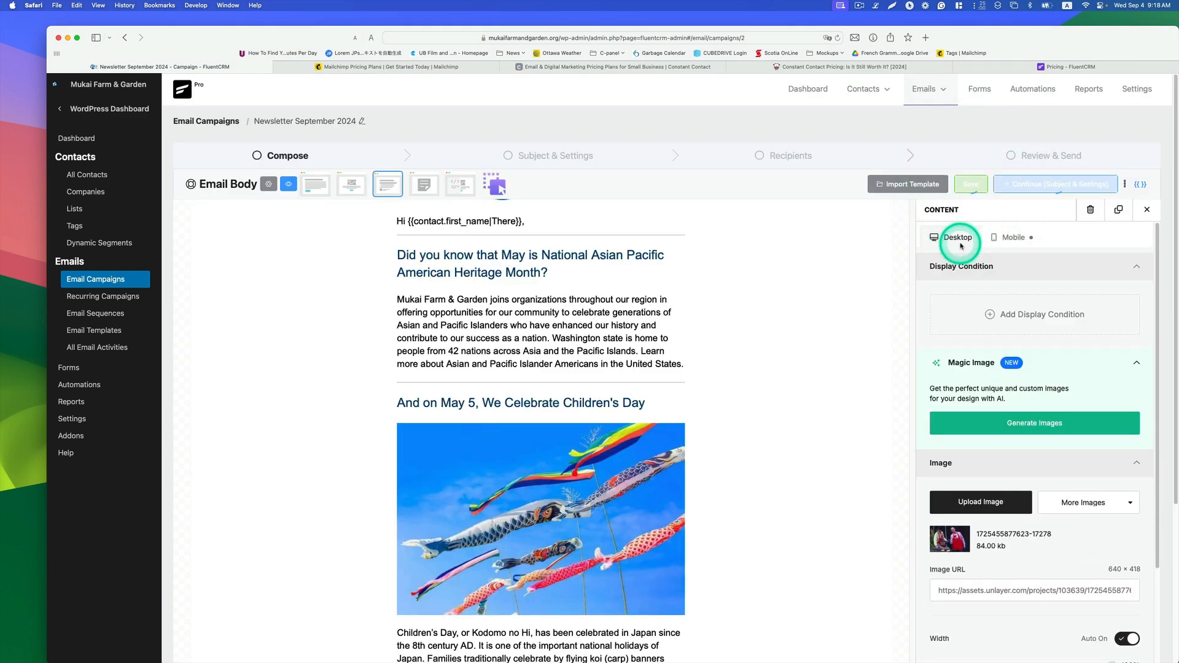
click(1048, 187)
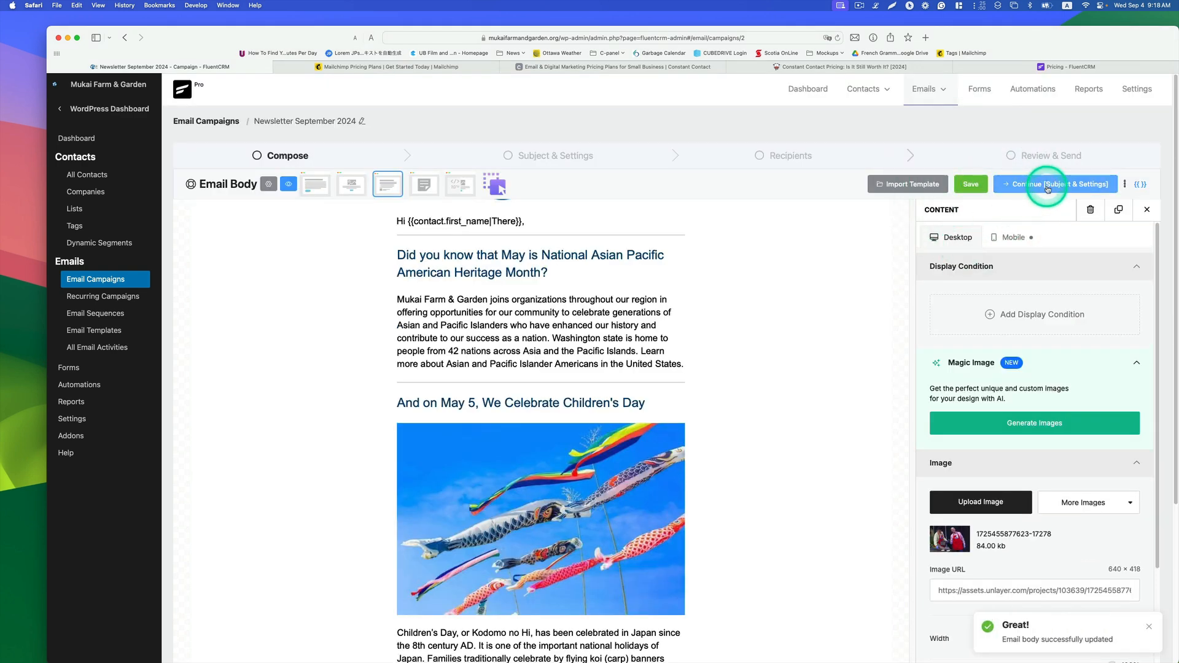
click(1039, 187)
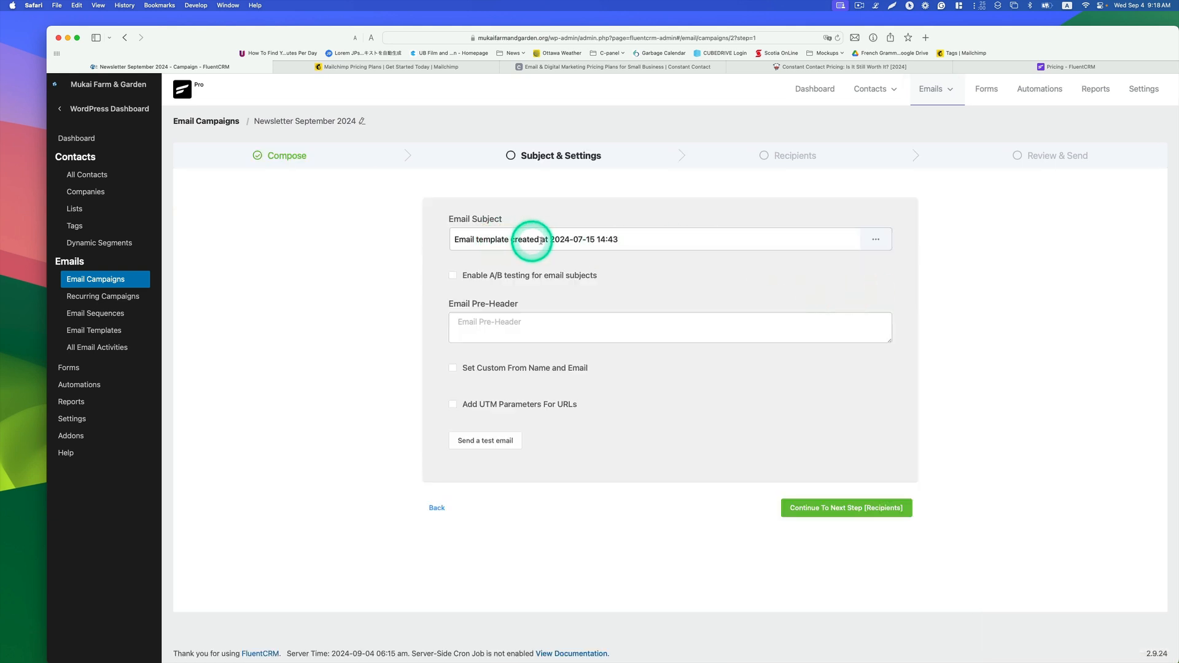
Step: Replace the email subject with "Fall Newsletter 2024"
drag(635, 240, 436, 234)
key(BackSpace)
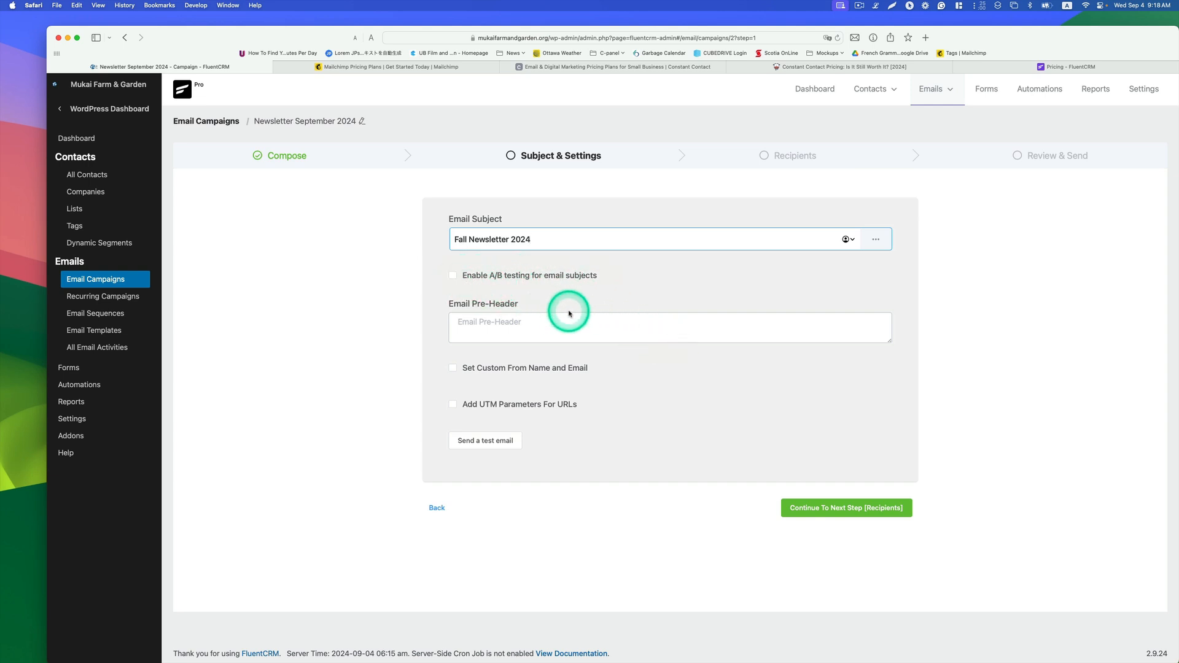
click(533, 321)
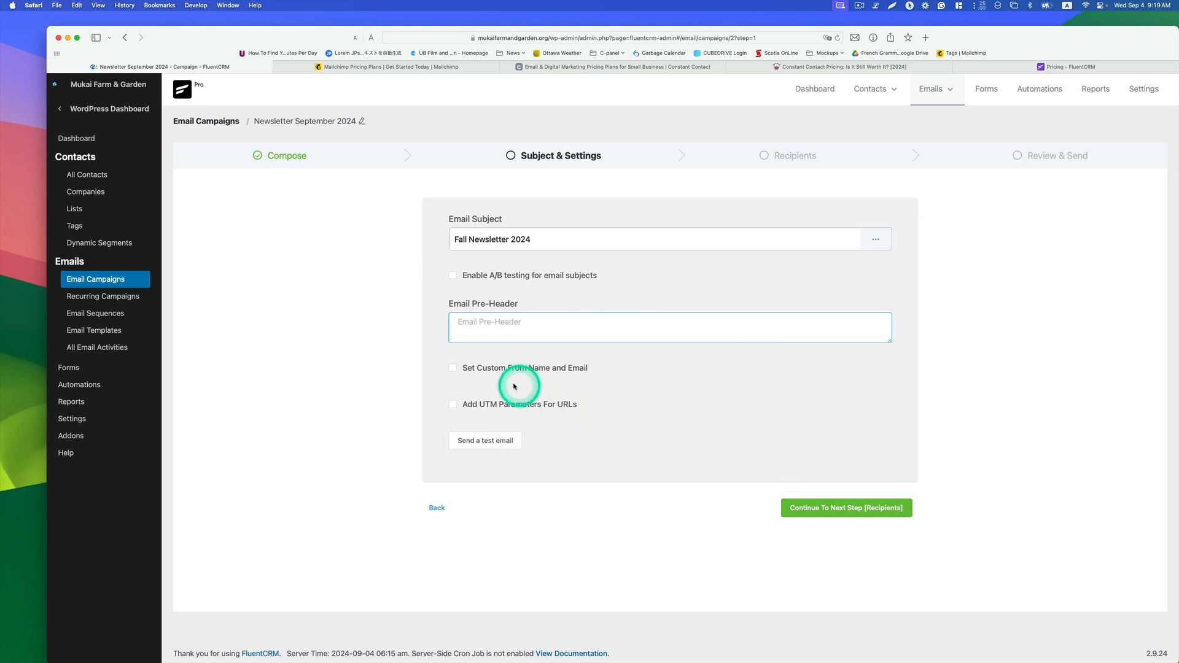
Step: Enable a custom sender, enter the sender's name, choose the sender's email address, and continue to Recipients
click(454, 371)
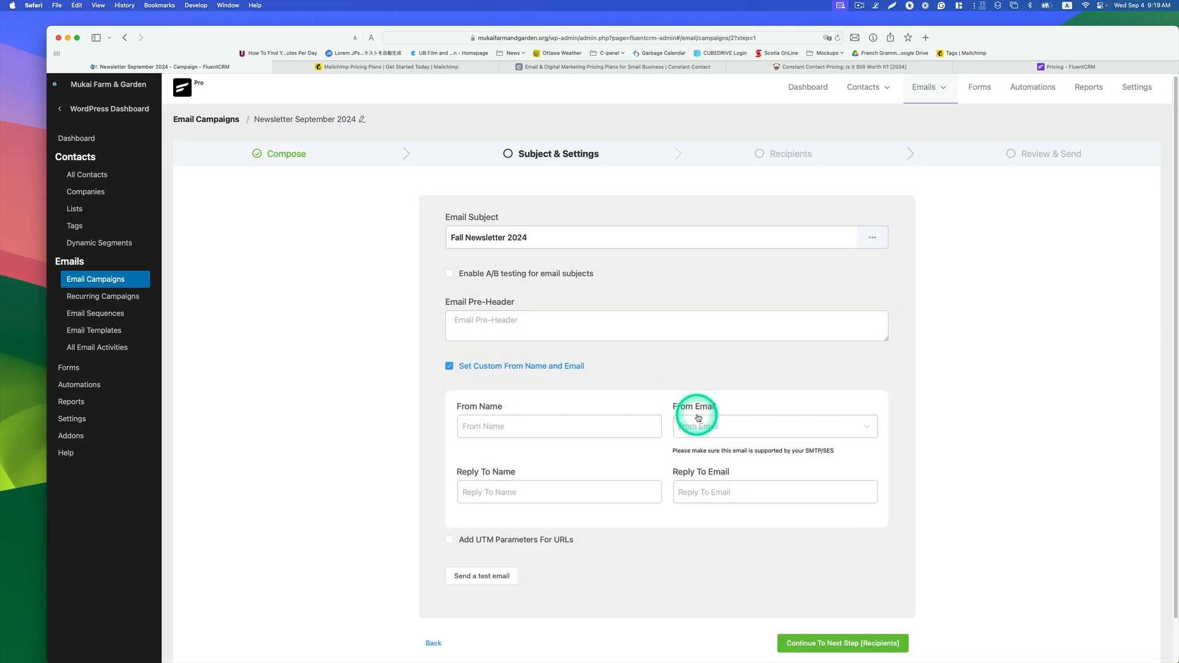
scroll(526, 384, down, 2)
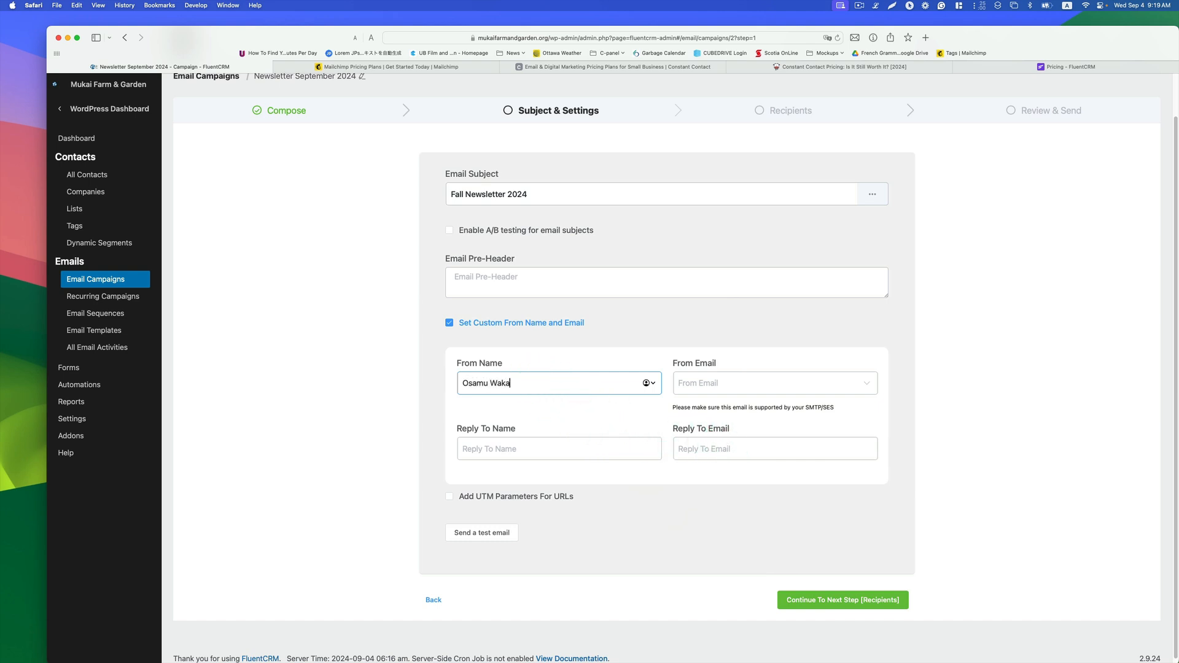
click(726, 381)
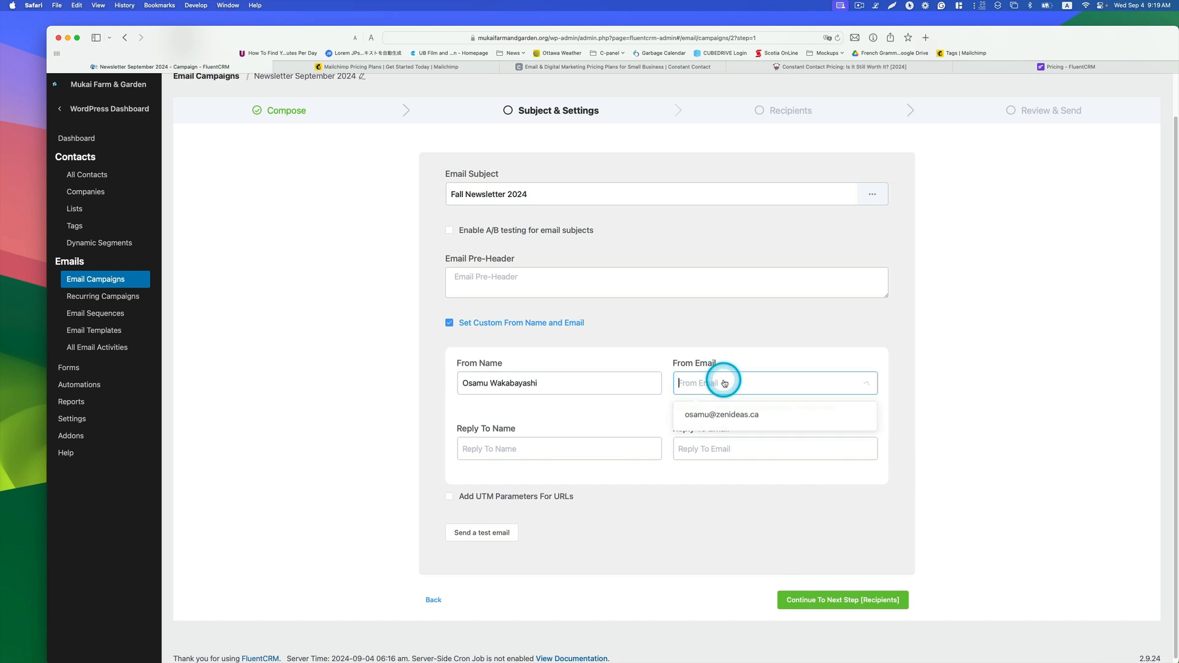
click(713, 413)
scroll(1002, 514, down, 1)
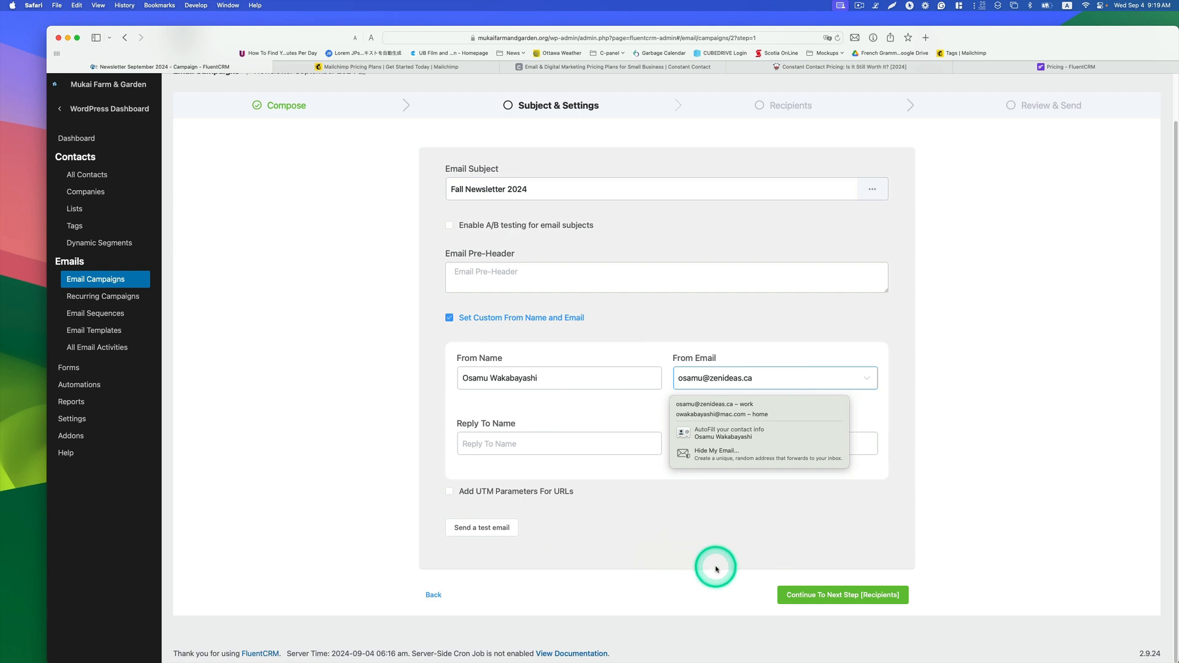
click(796, 598)
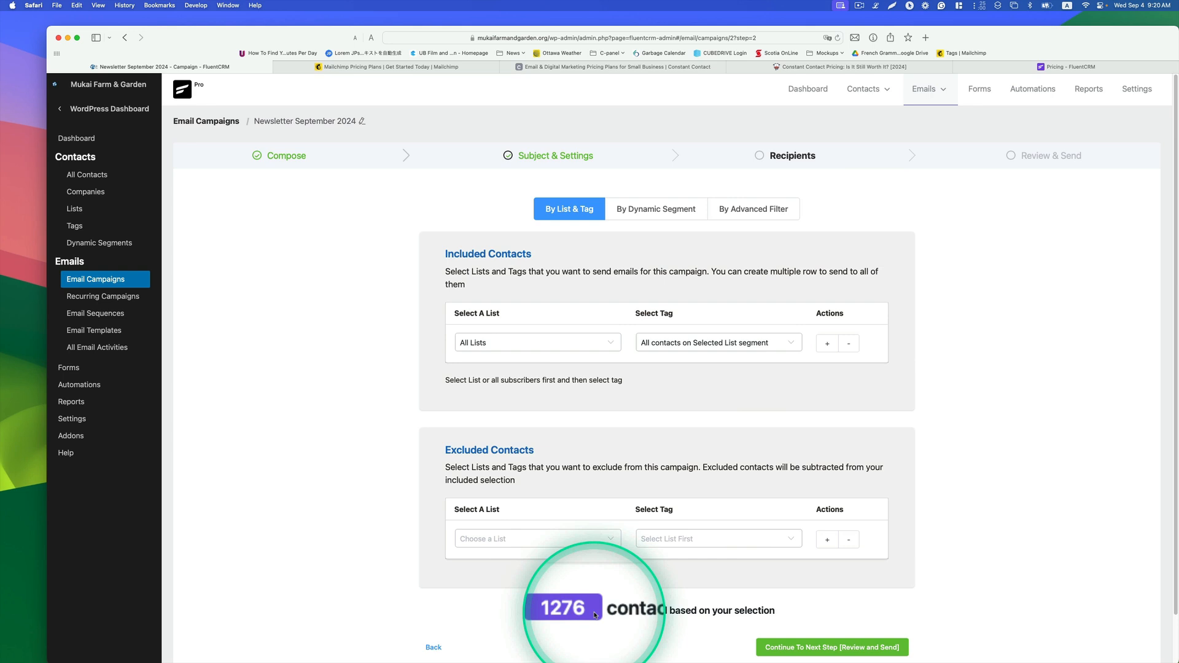
Step: Choose the Donor list for the included contacts
click(614, 346)
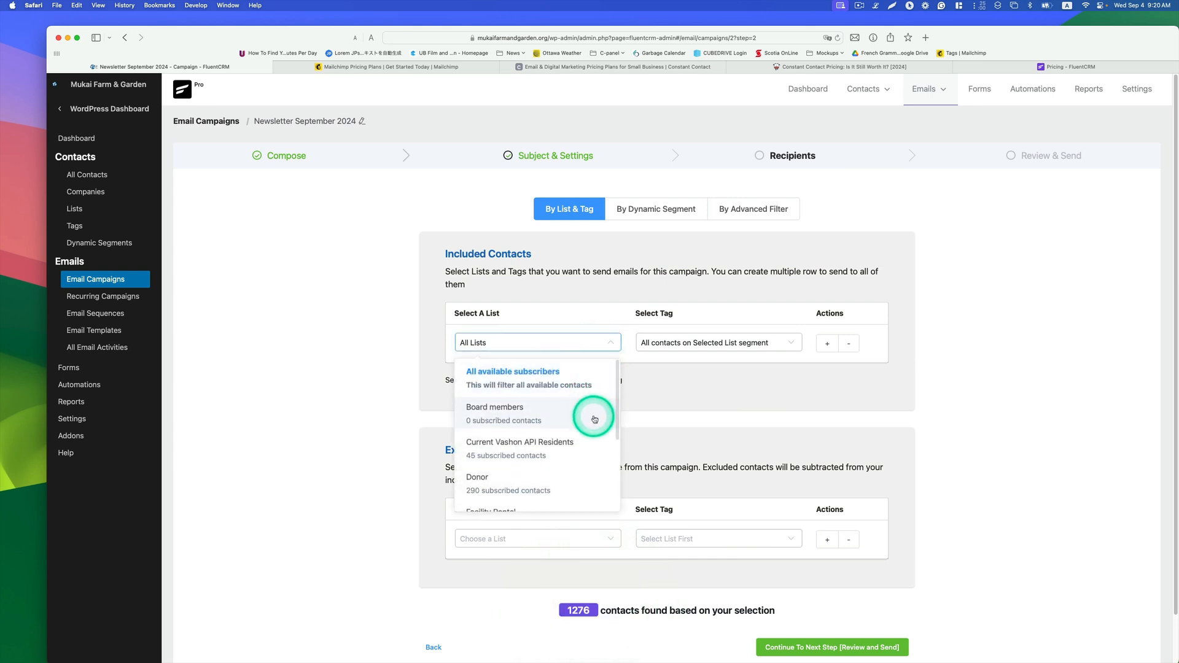
scroll(593, 418, down, 2)
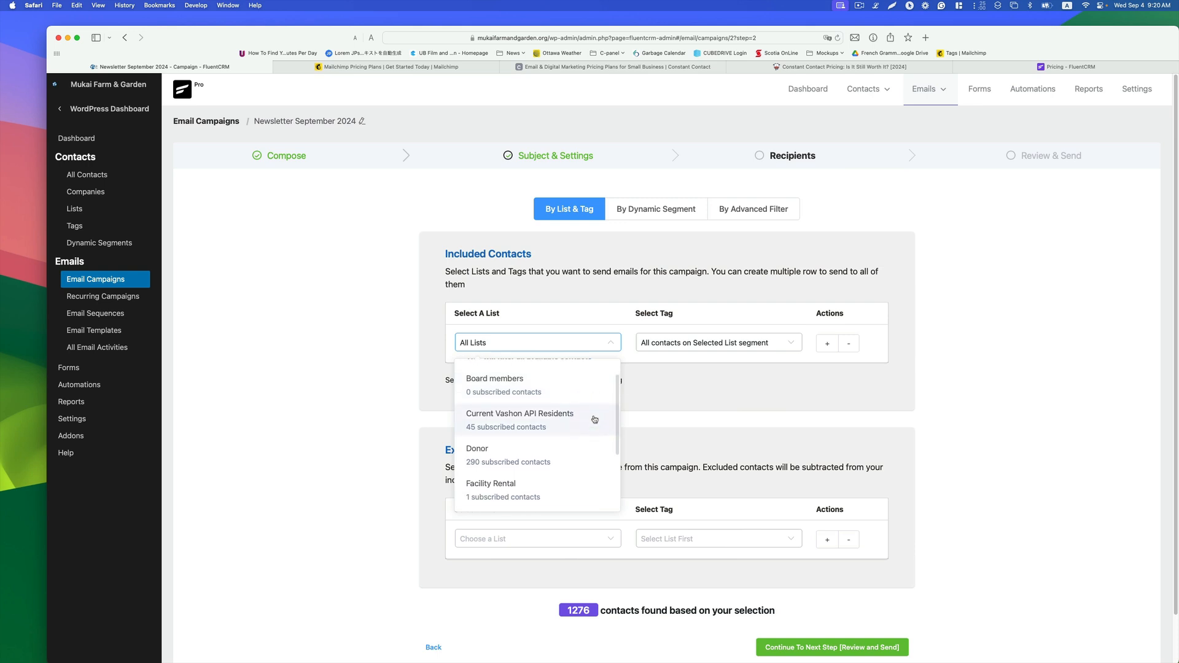
click(485, 458)
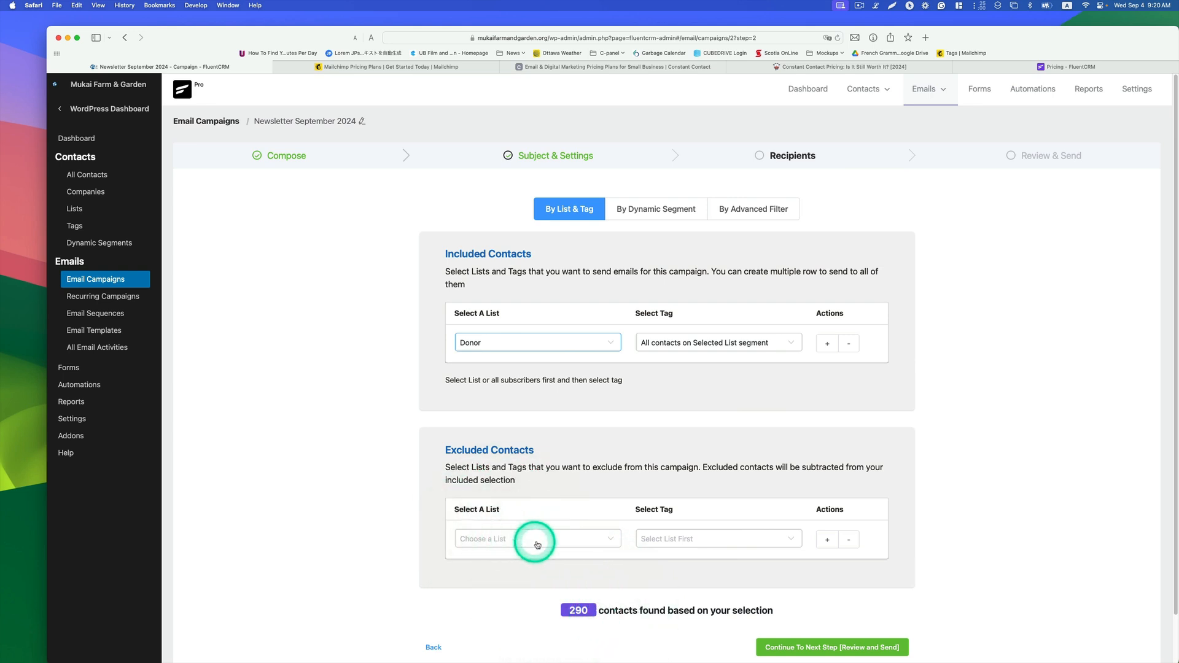
Step: Browse the tag options, then switch the included contacts list to MailChimp
click(741, 342)
scroll(755, 416, down, 3)
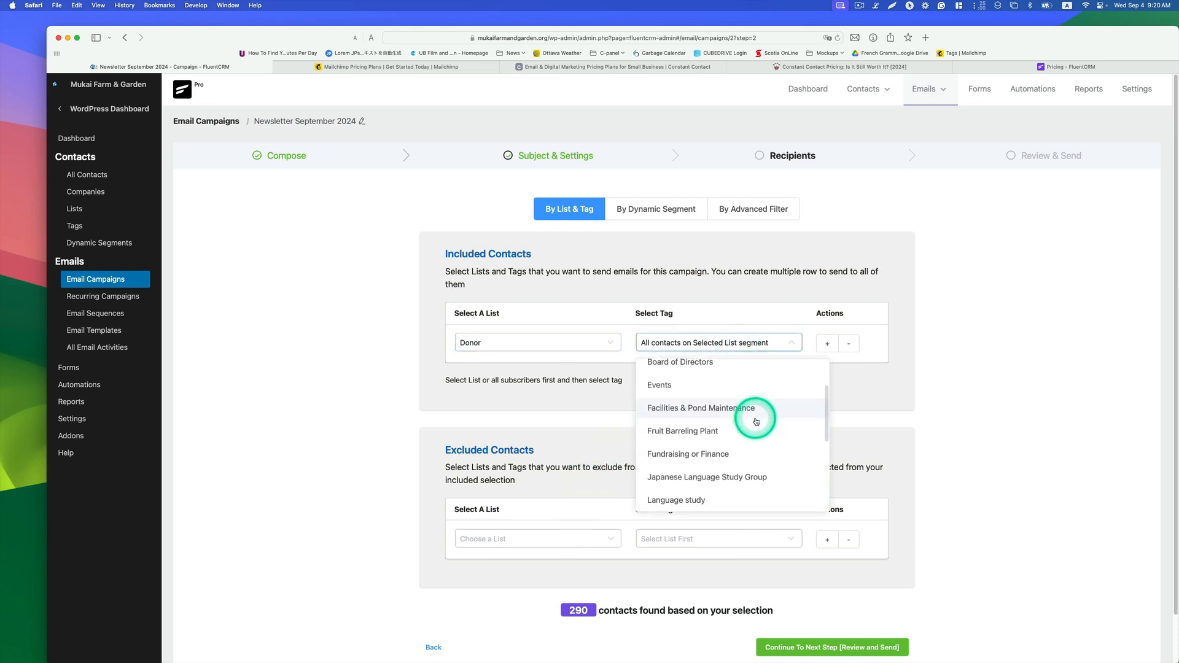
scroll(753, 424, down, 2)
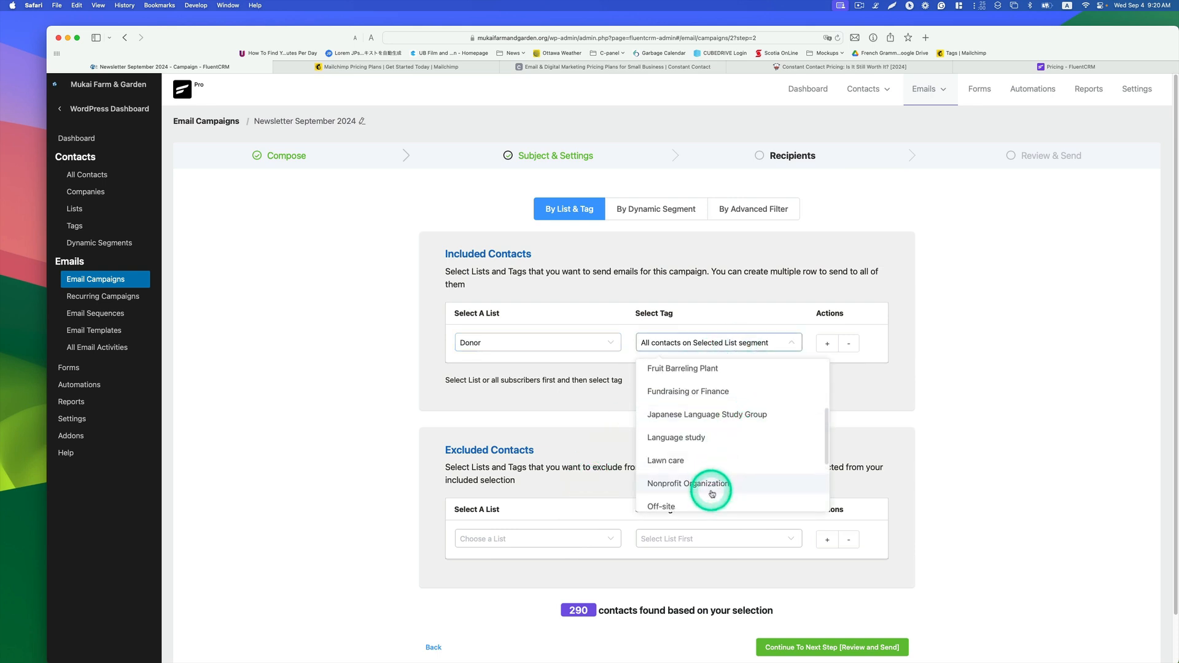
scroll(721, 479, up, 3)
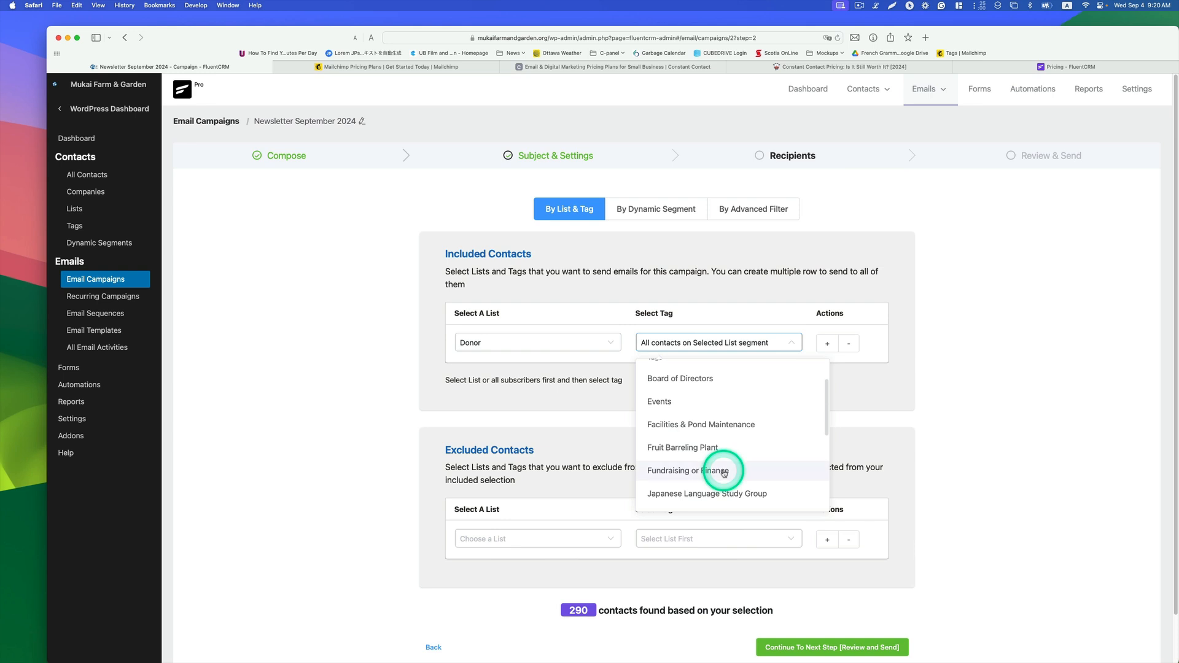
click(561, 342)
scroll(575, 418, down, 4)
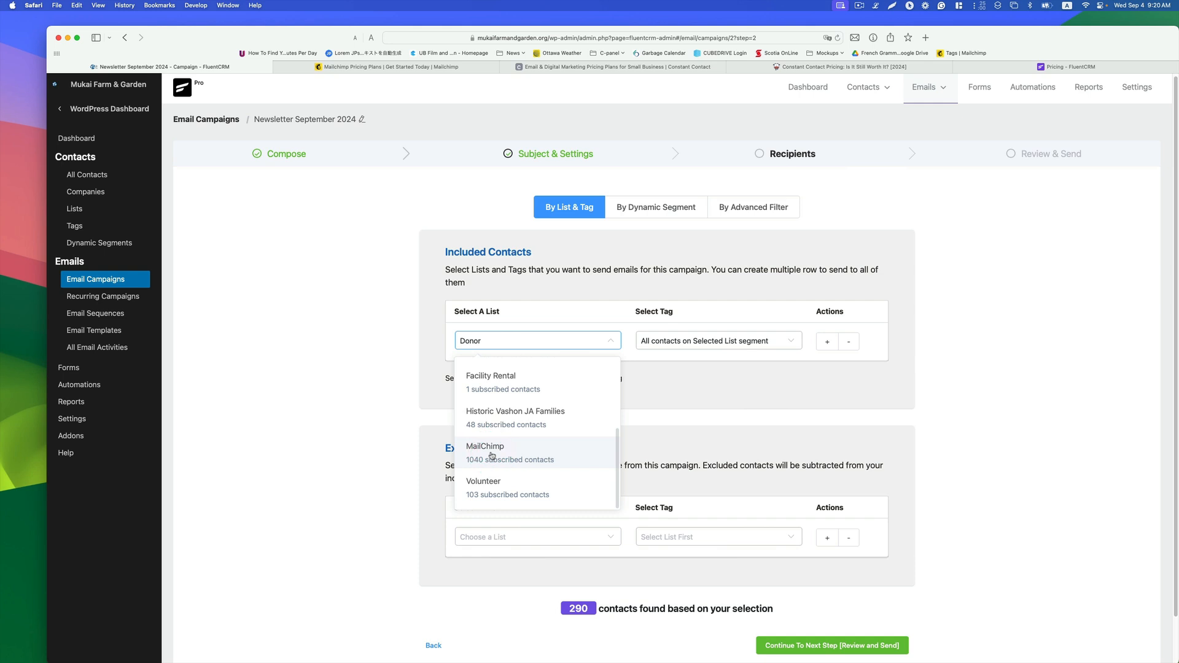
click(490, 454)
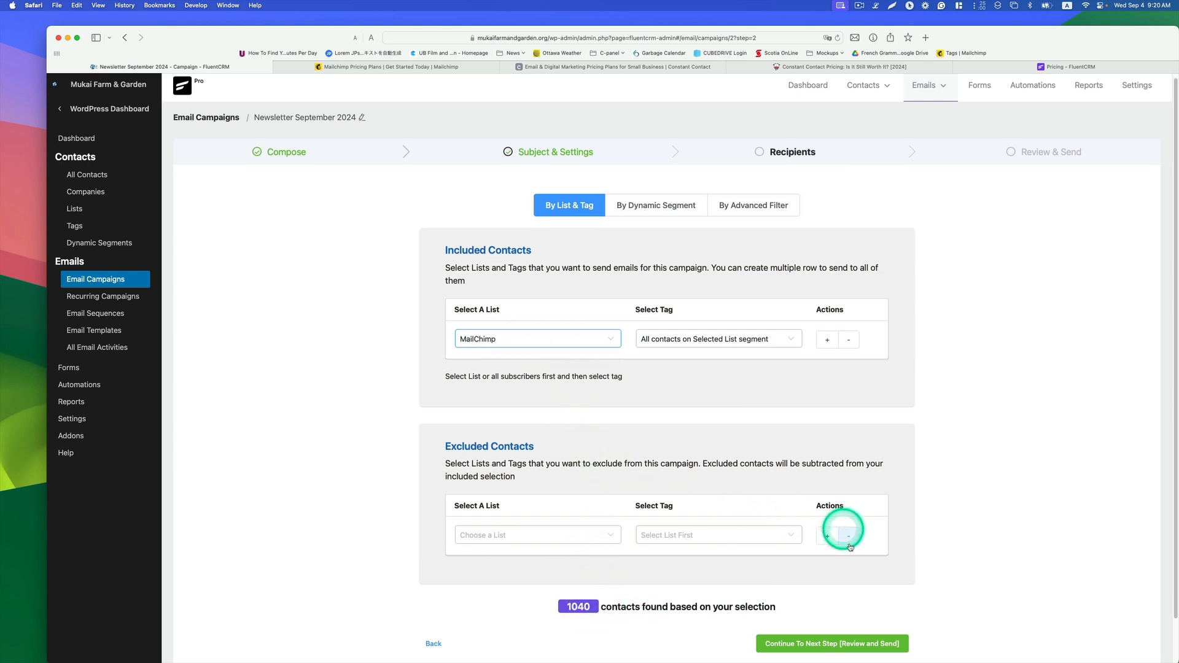
Step: Continue to the Review & Send step and send a test email of the campaign to the prefilled address
scroll(874, 592, down, 1)
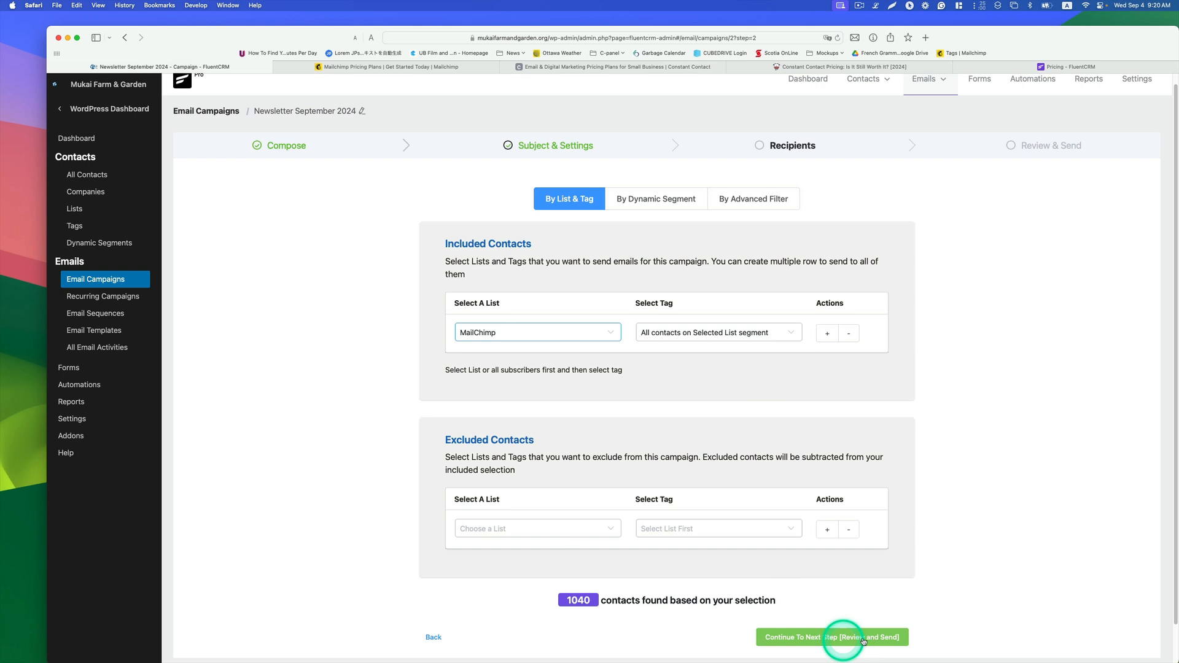
click(898, 639)
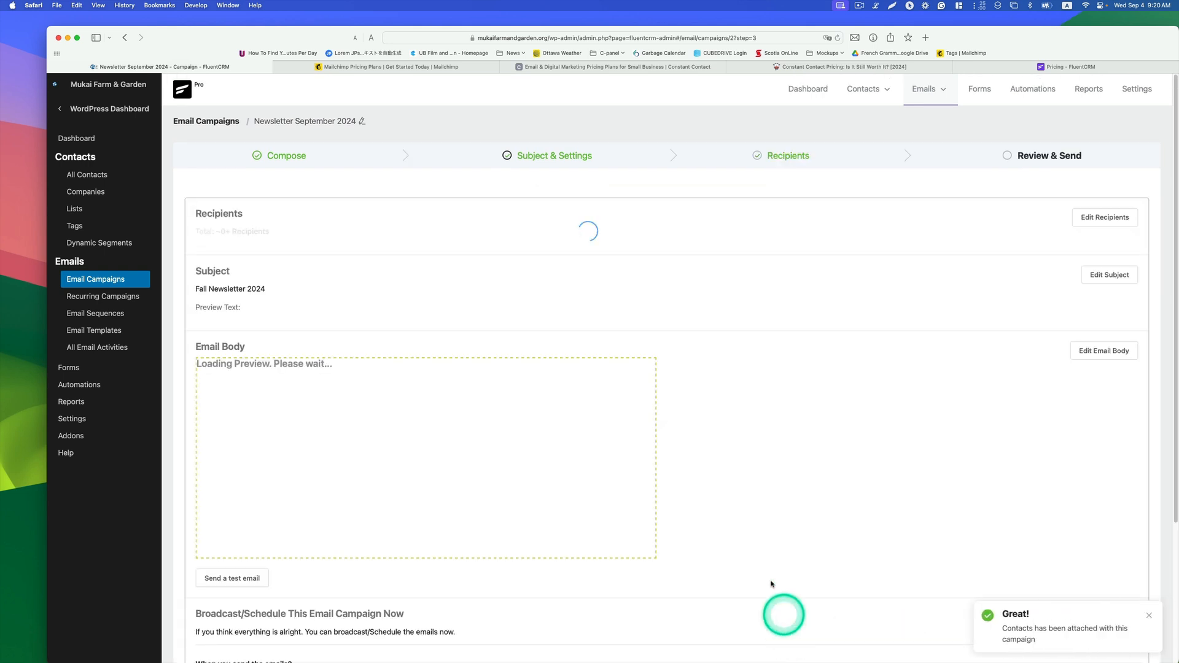
scroll(508, 458, down, 8)
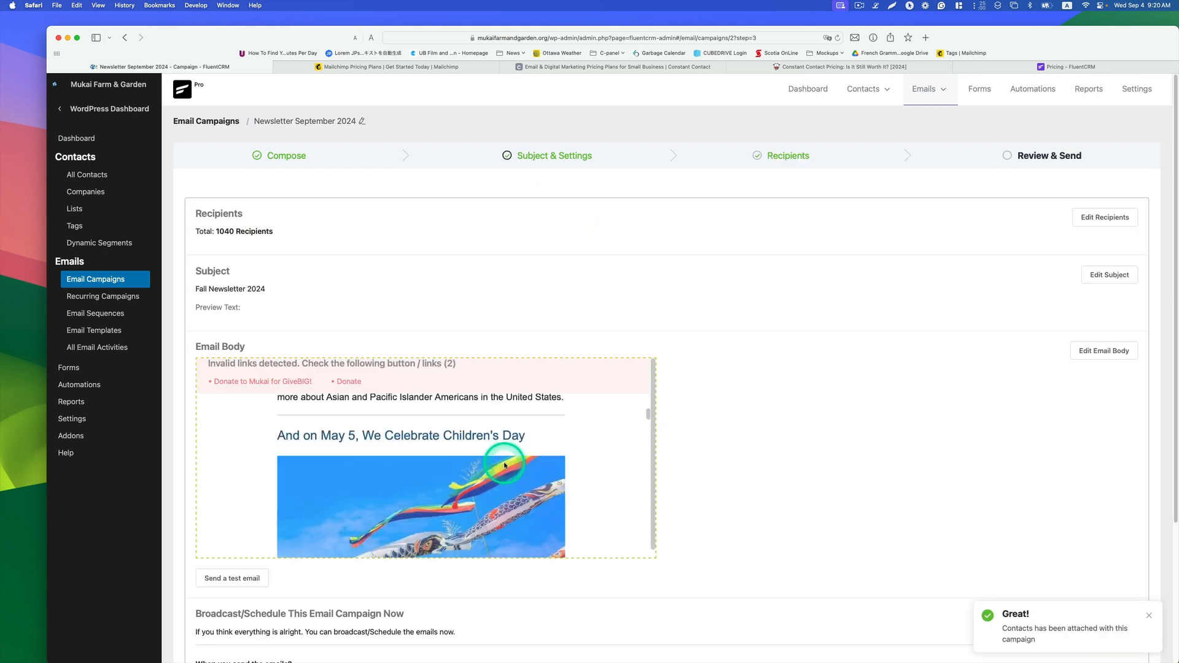
scroll(789, 450, down, 5)
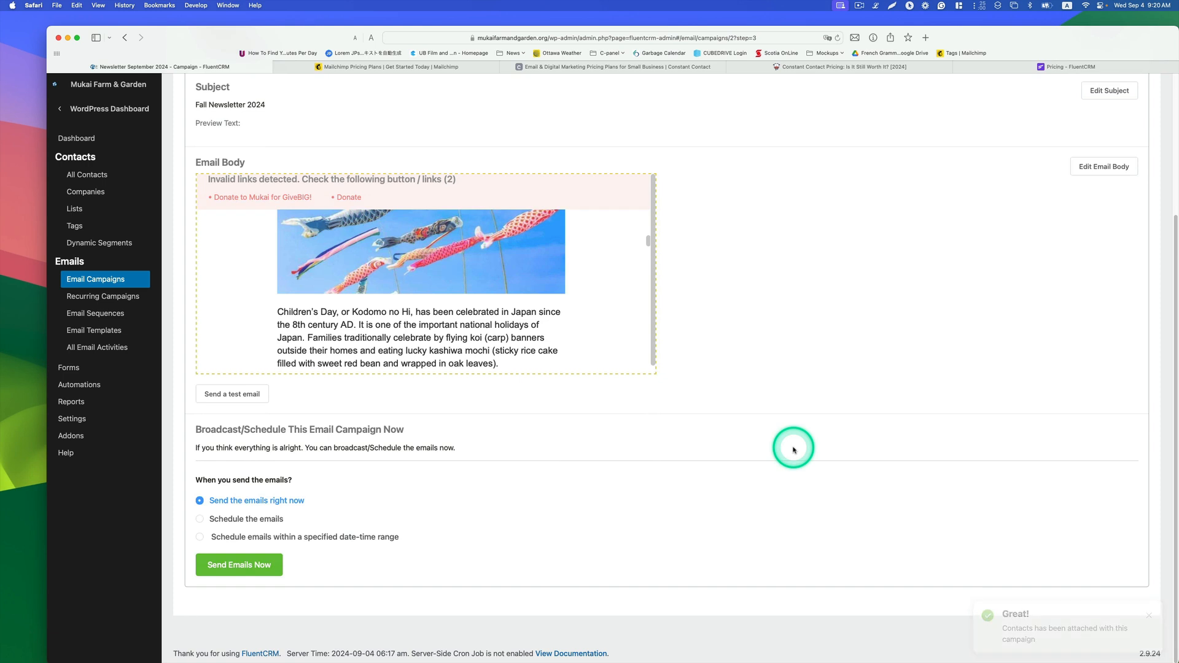
click(241, 397)
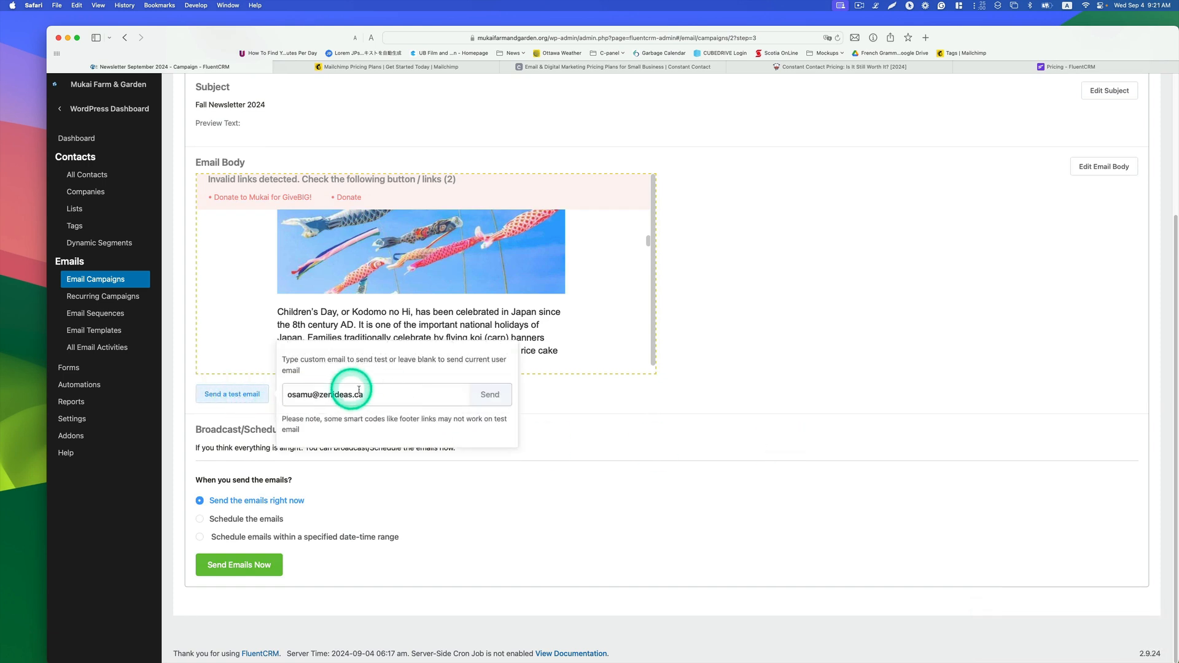
click(486, 395)
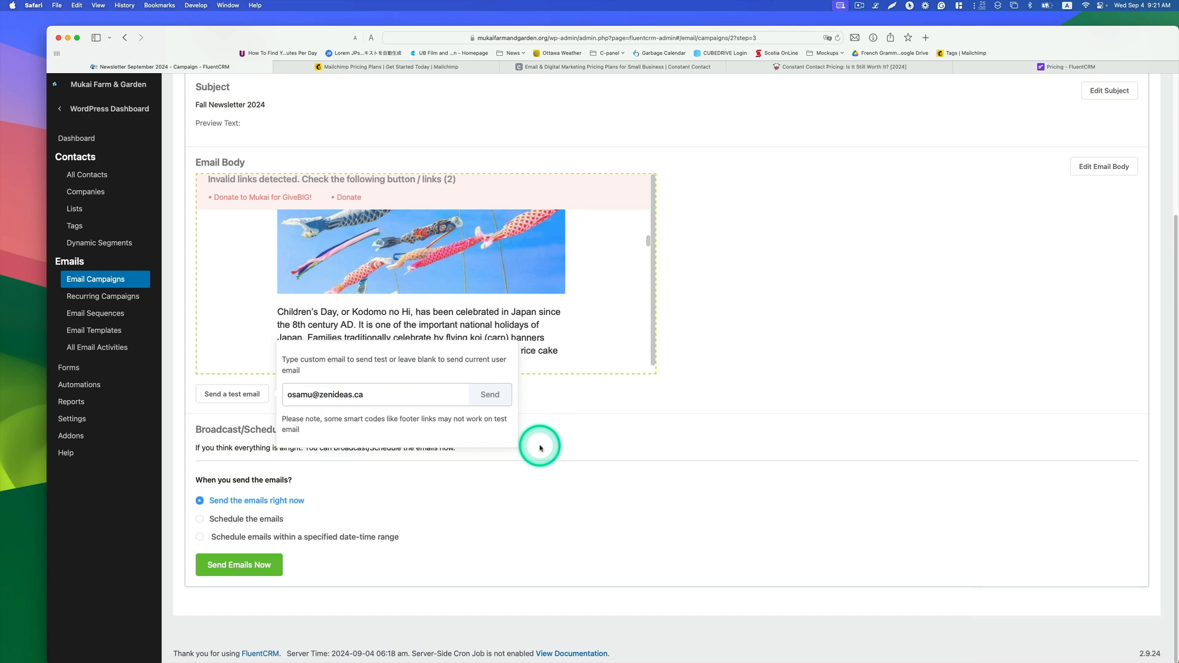
Step: Switch to Mail and read through the received test newsletter
mouse_move(294, 646)
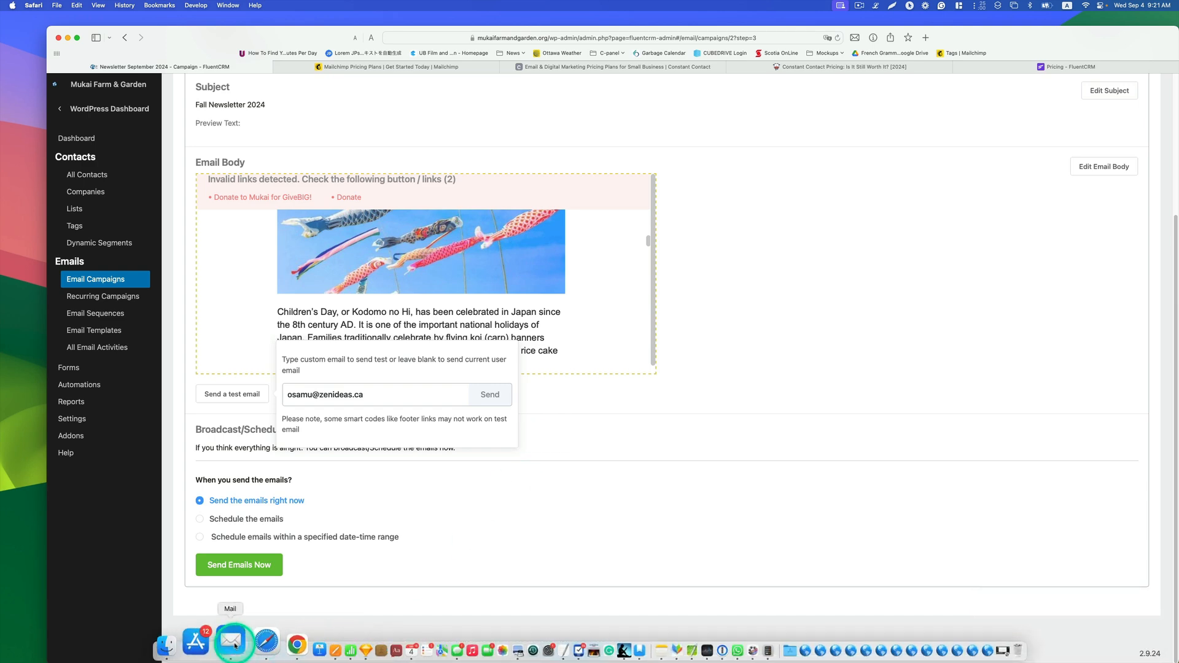
click(235, 646)
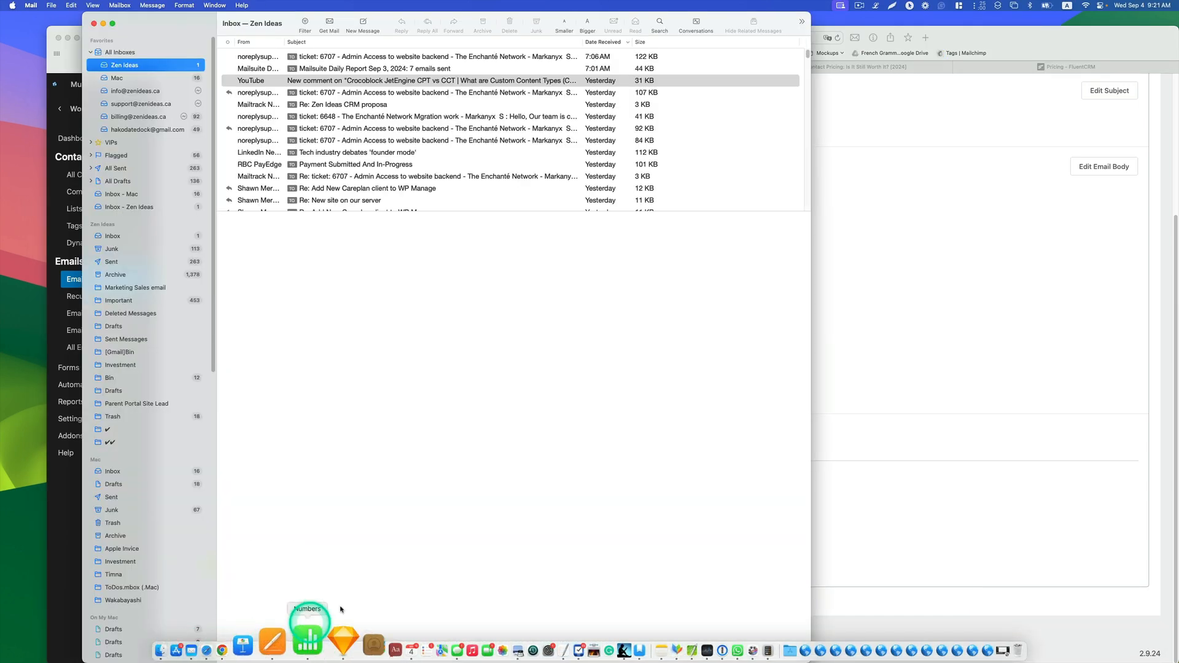
scroll(703, 220, down, 2)
scroll(703, 219, down, 5)
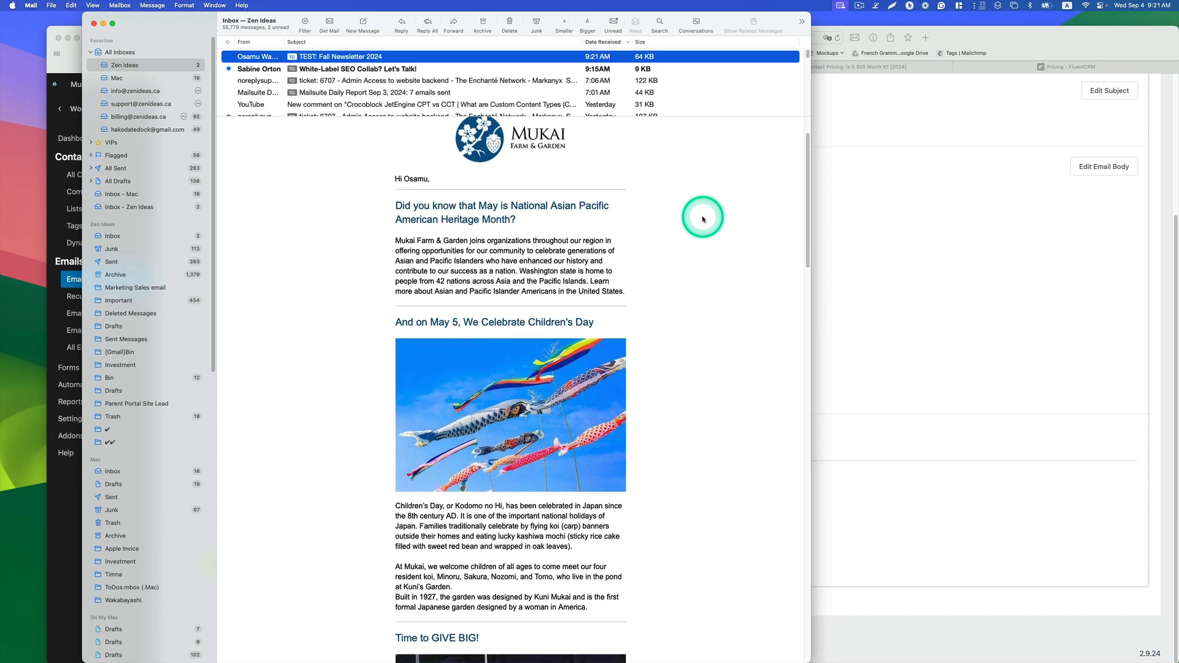
scroll(703, 220, up, 5)
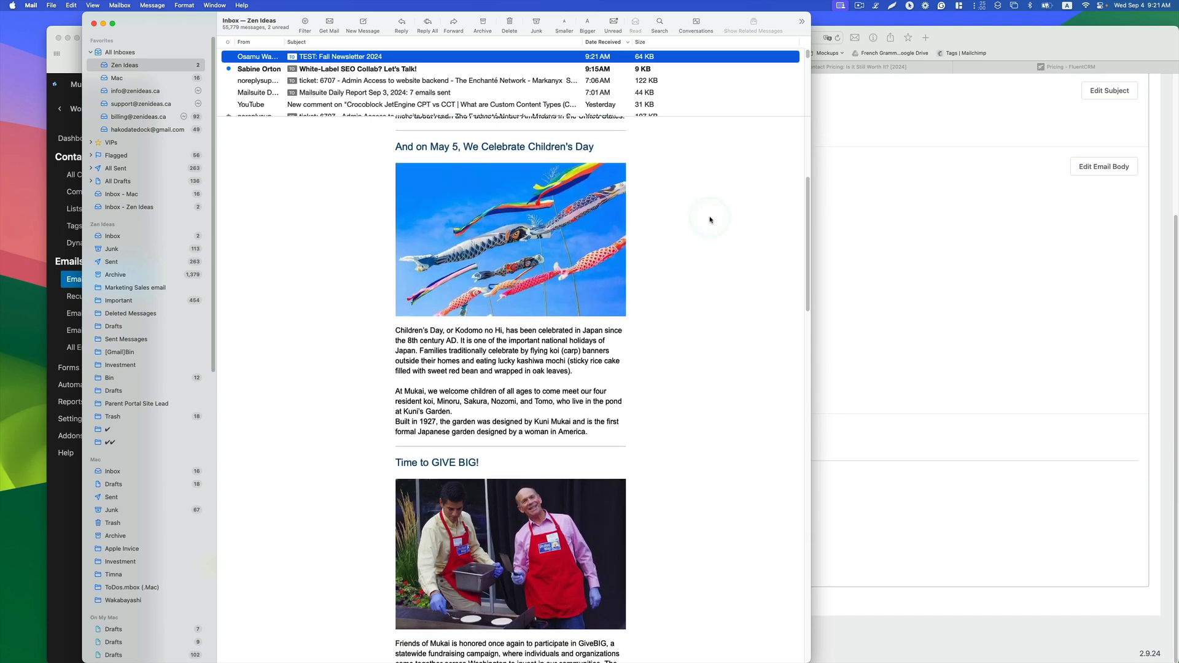
scroll(710, 220, down, 20)
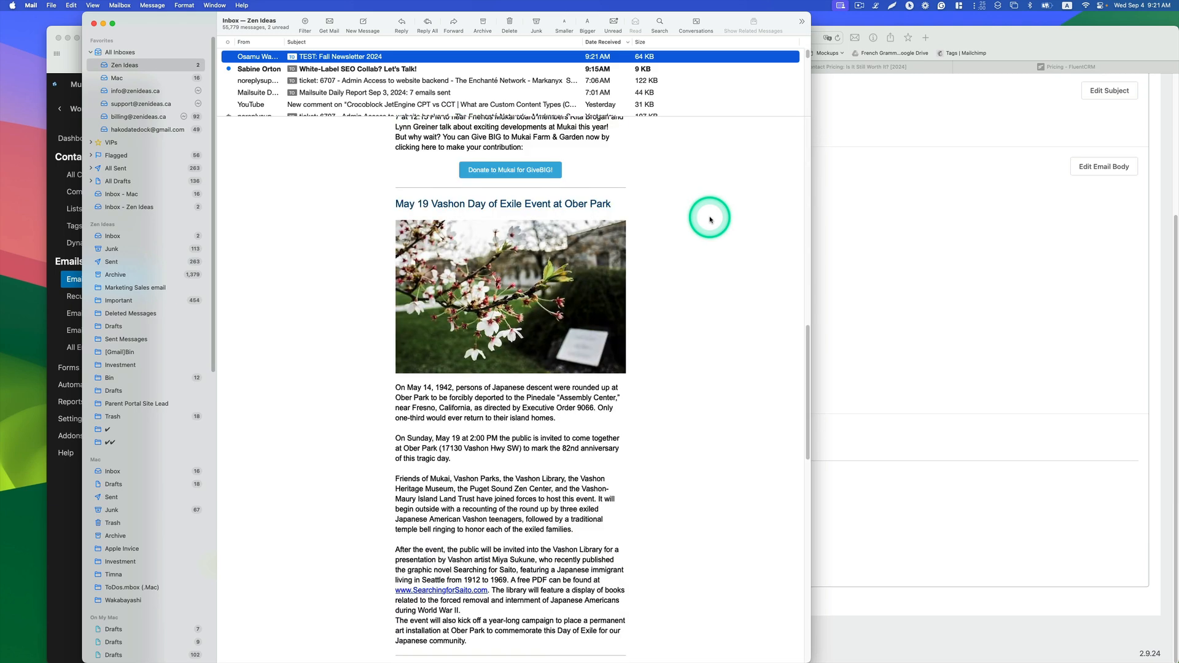
scroll(680, 236, down, 8)
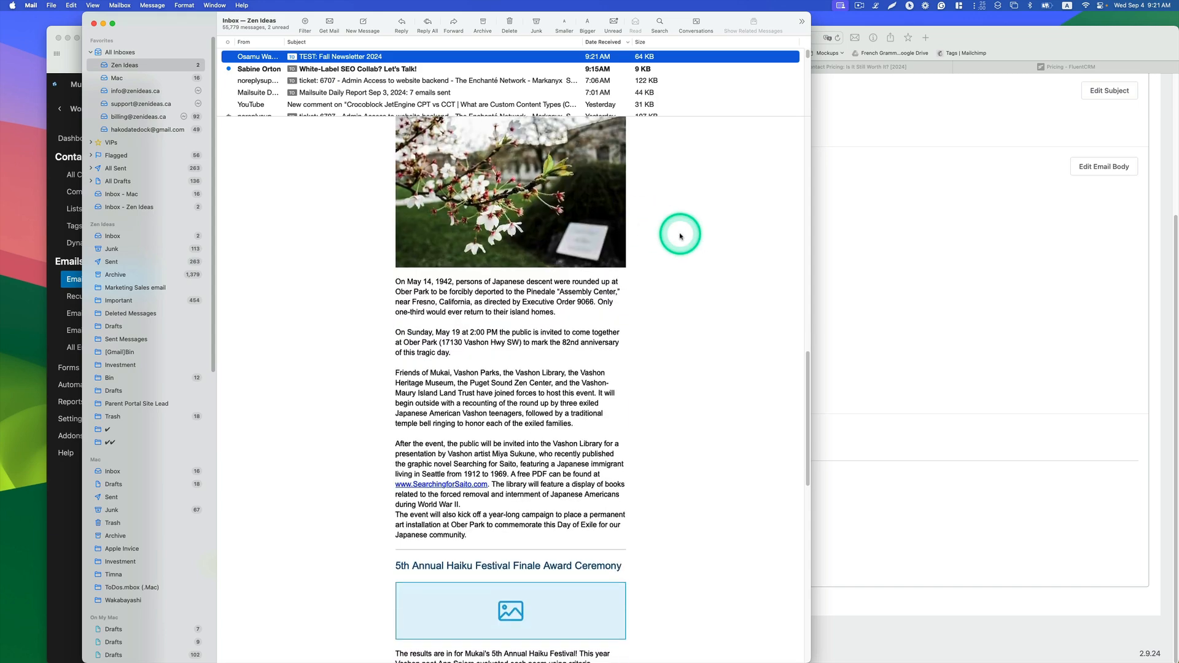
scroll(680, 236, down, 18)
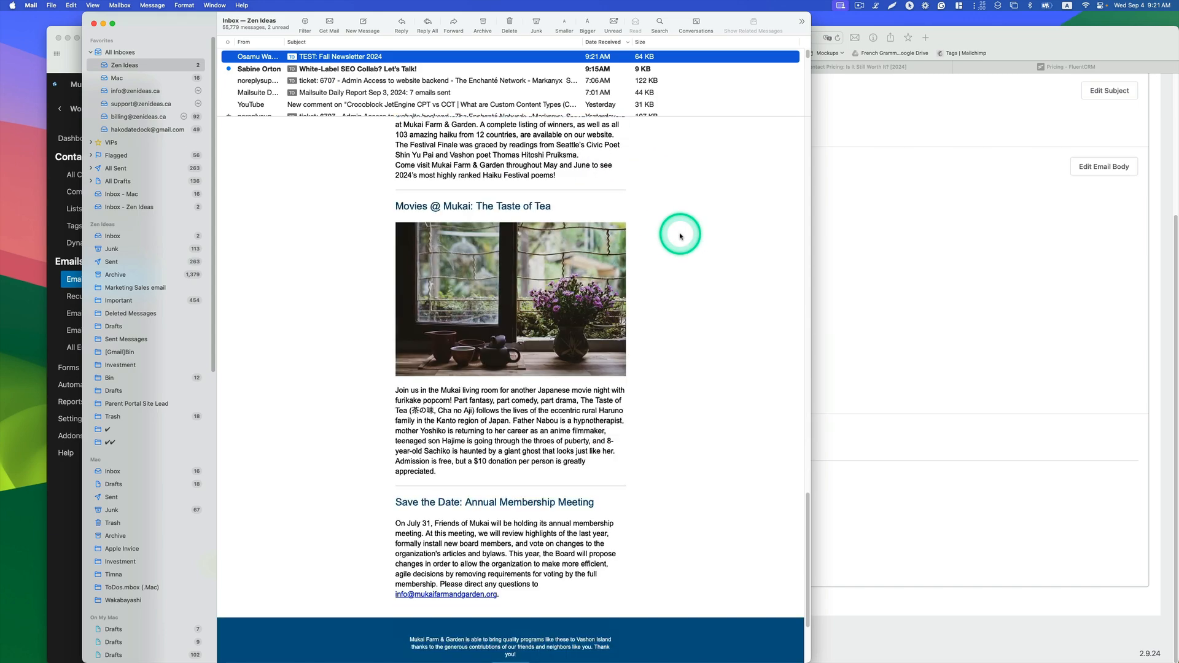
scroll(680, 236, up, 20)
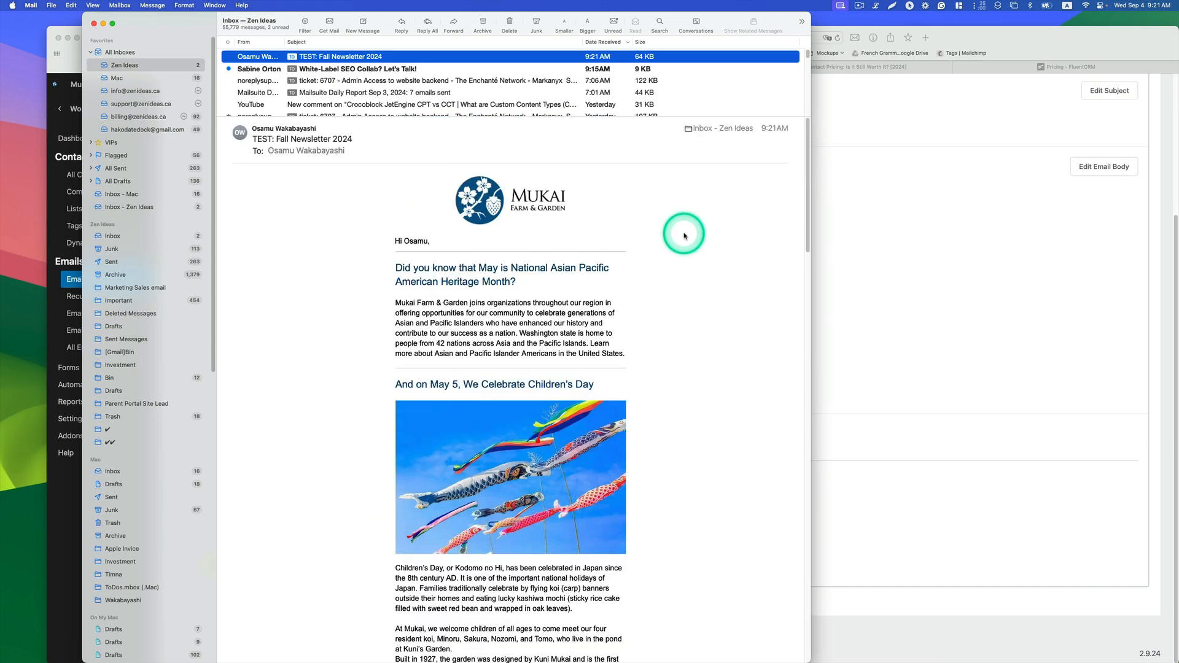
Step: Return to the campaign and choose to schedule the emails, opening the date and time picker
click(1105, 232)
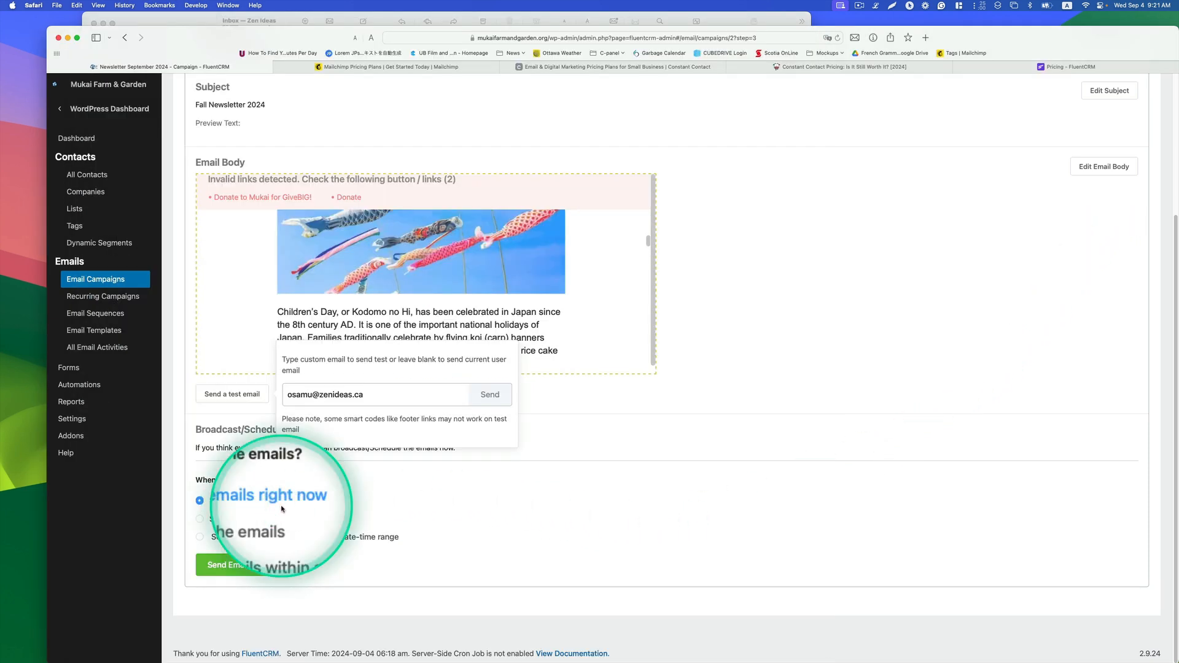
click(254, 519)
click(697, 507)
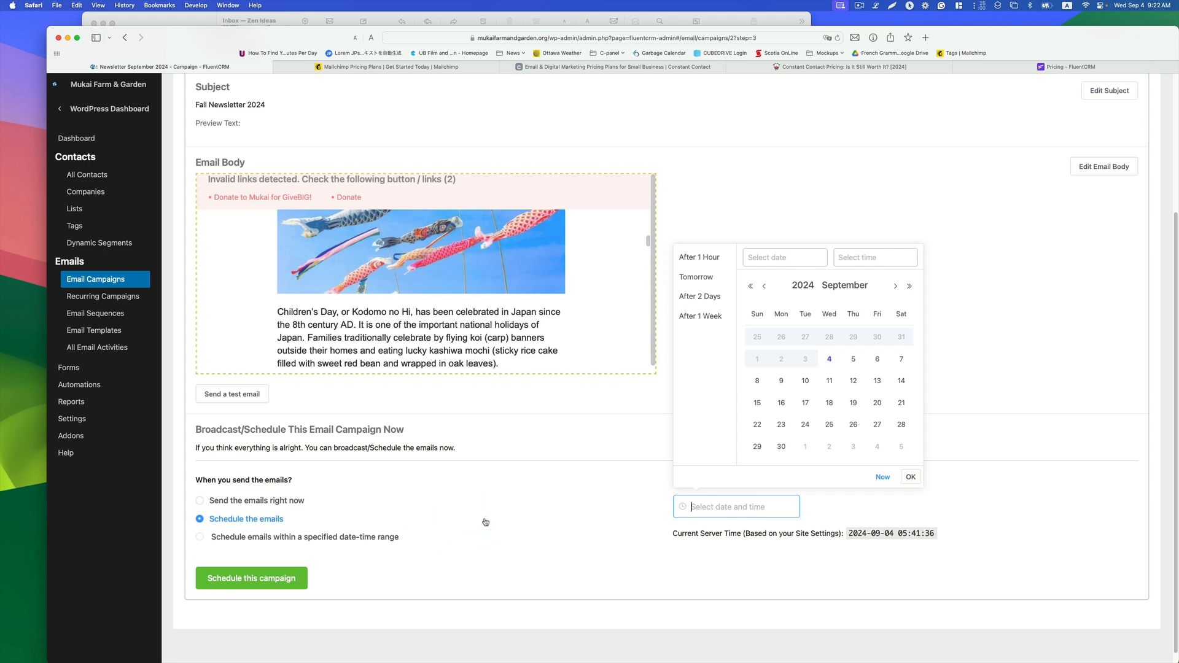
scroll(482, 614, down, 1)
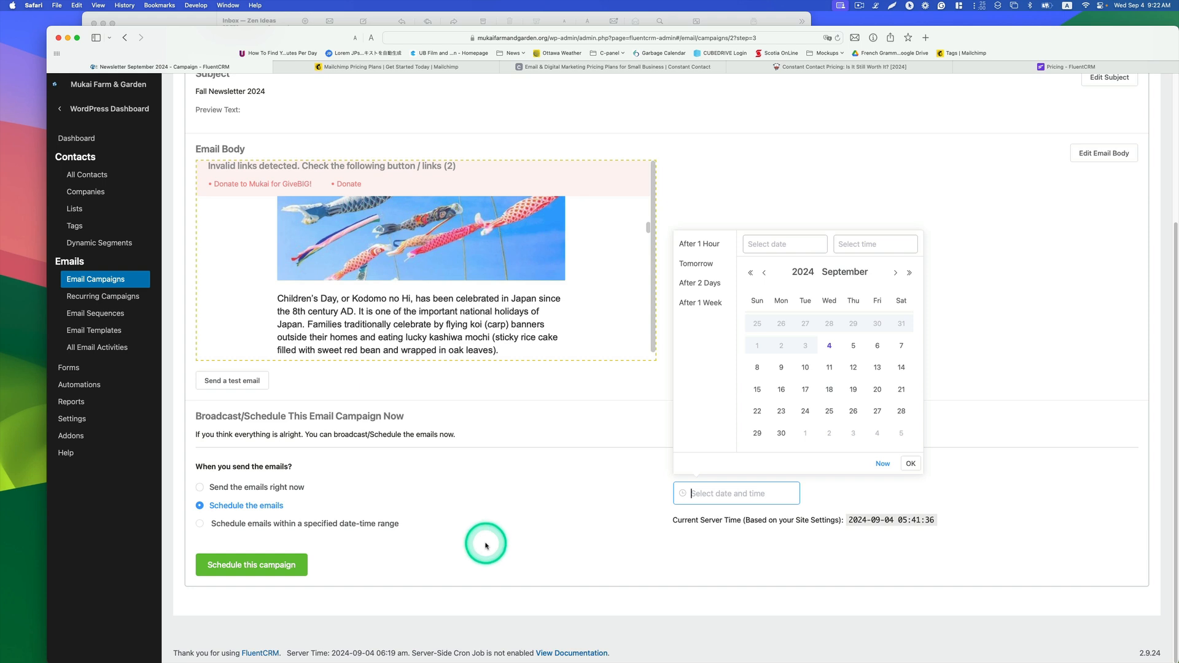
scroll(487, 545, up, 5)
scroll(487, 545, up, 2)
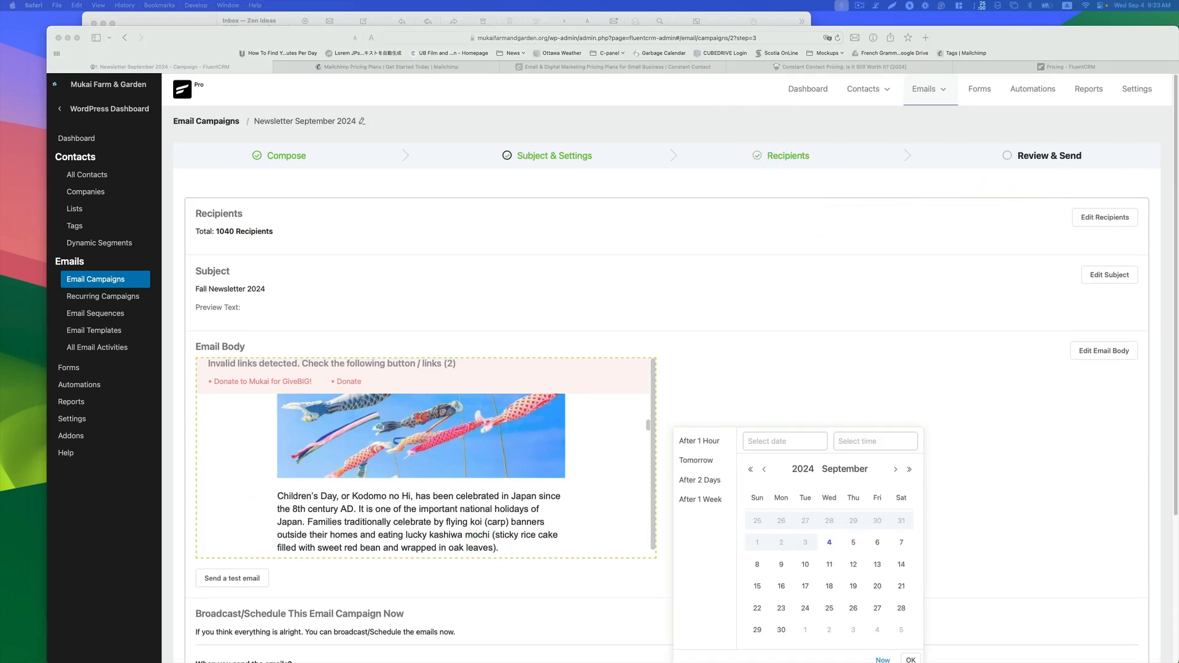
Step: Open the Zen Ideas CRM window and review a past campaign's stats, filtering its recipients by click and open activity
drag(1178, 134, 265, 32)
double_click(266, 32)
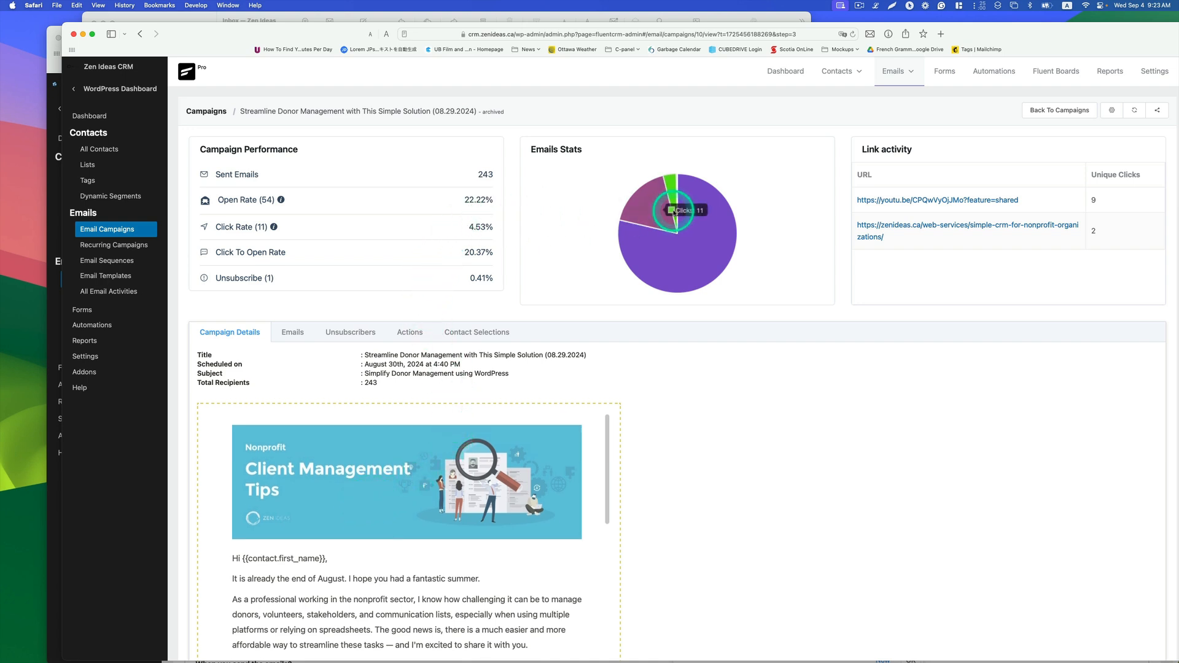
mouse_move(722, 240)
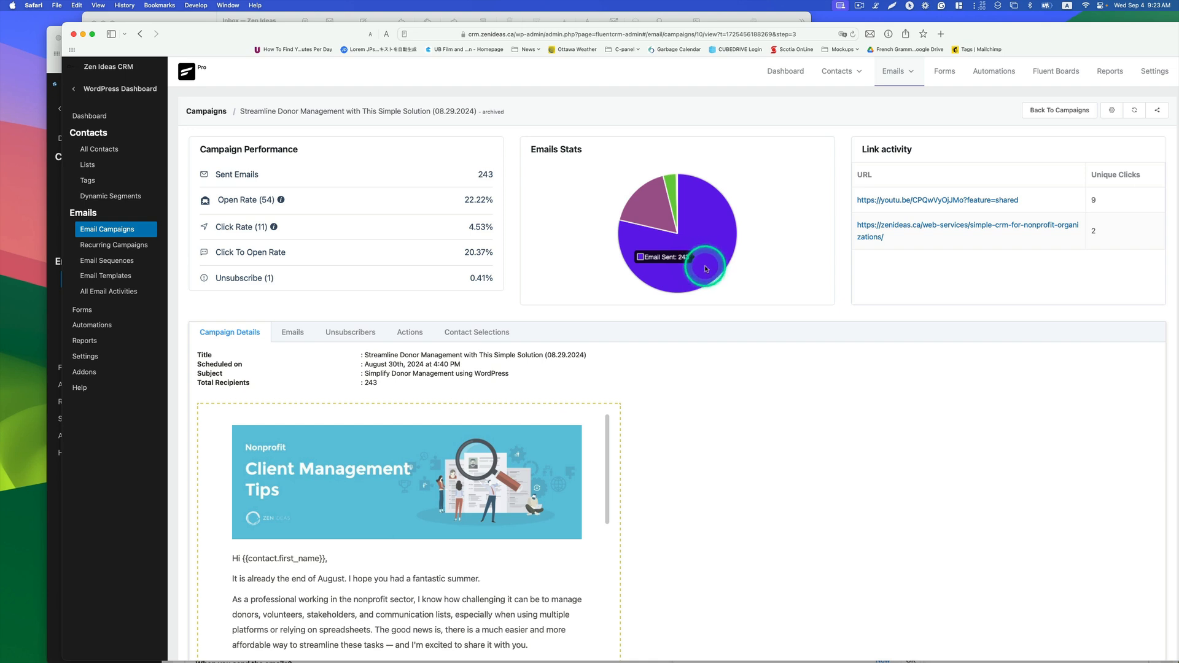
mouse_move(656, 212)
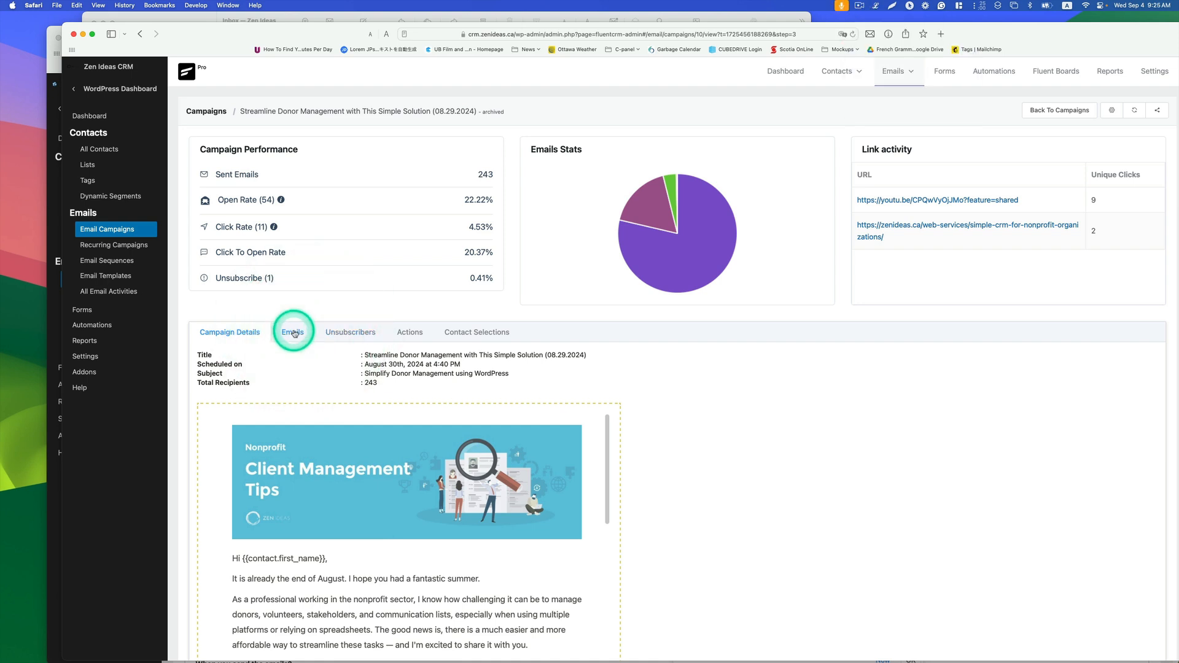
click(294, 333)
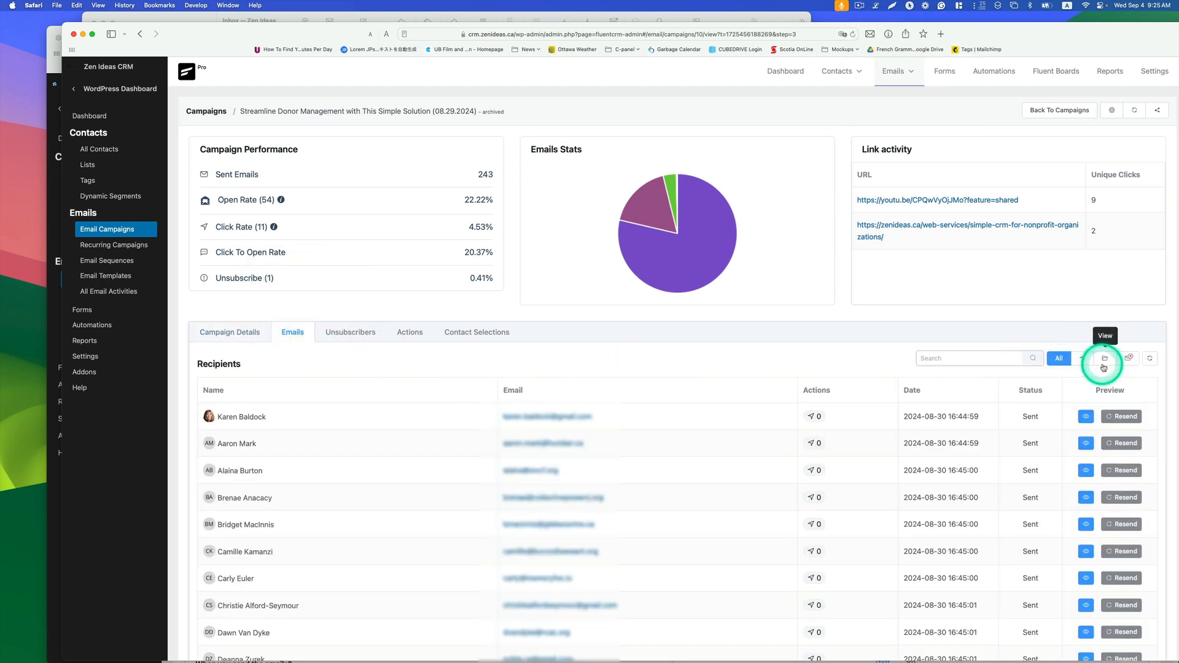
click(1082, 358)
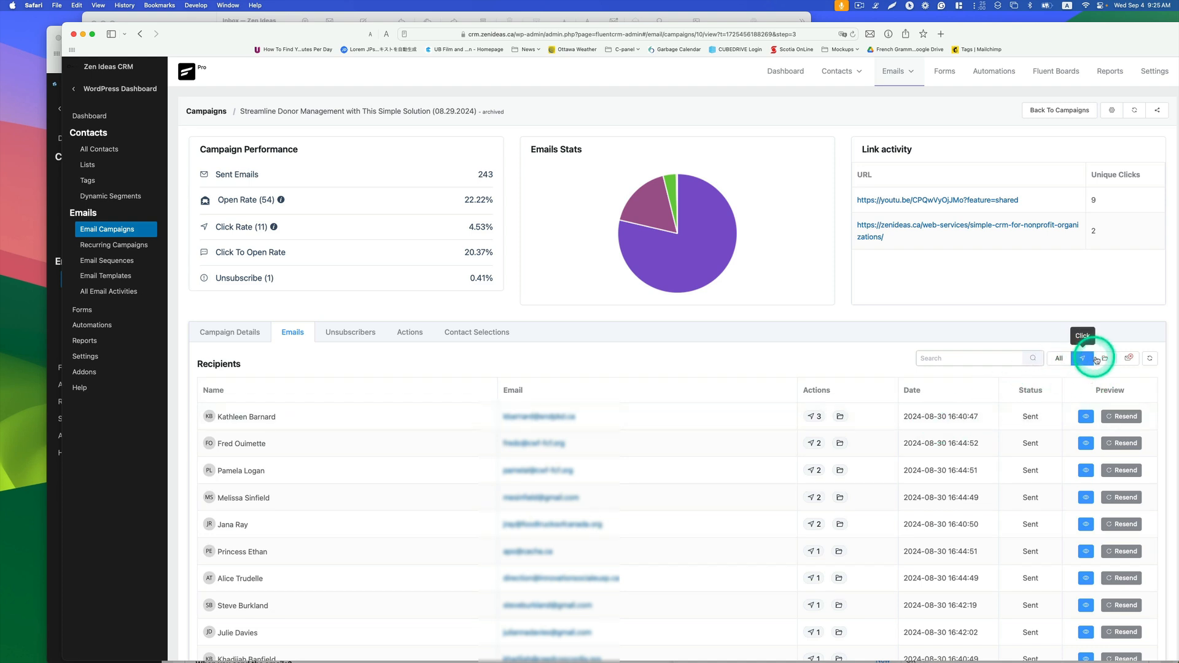
click(1105, 360)
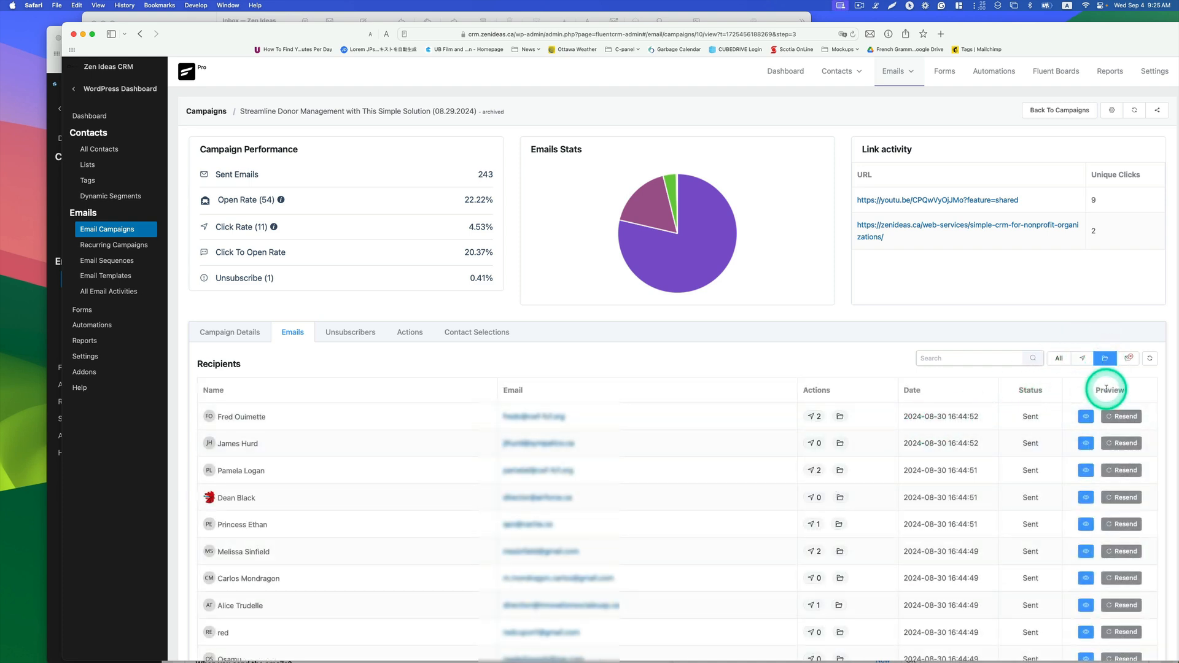
click(1128, 358)
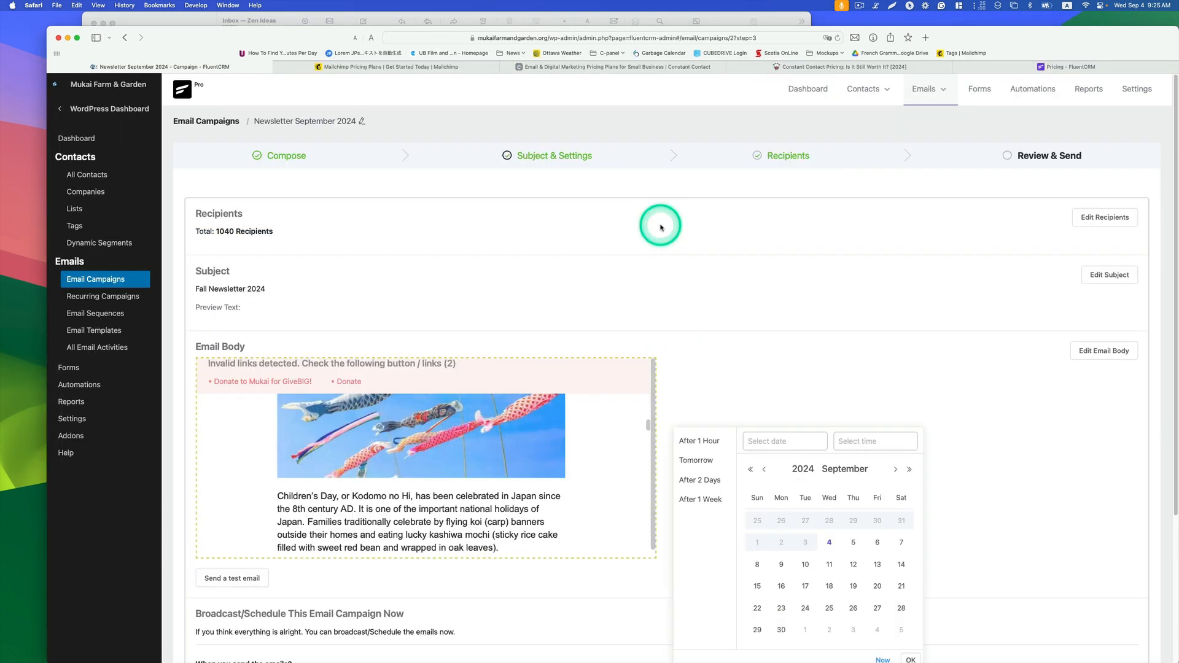
Step: Compare the Mailchimp, Constant Contact and FluentCRM pricing pages, then return to the campaign tab
click(457, 66)
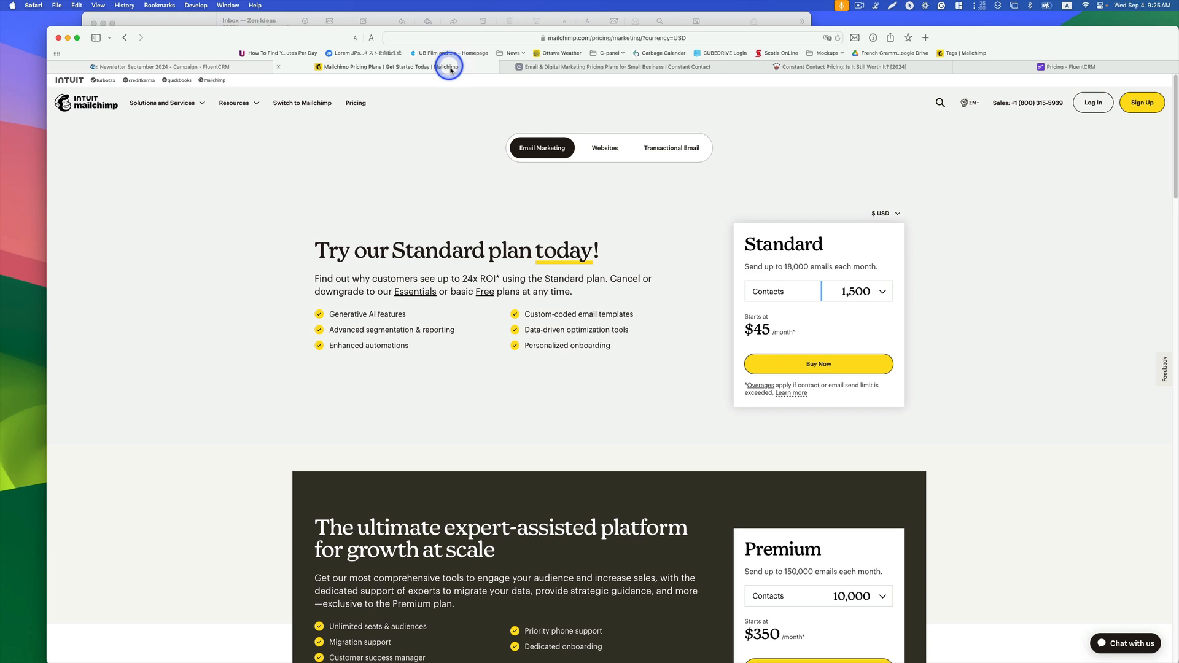
click(592, 65)
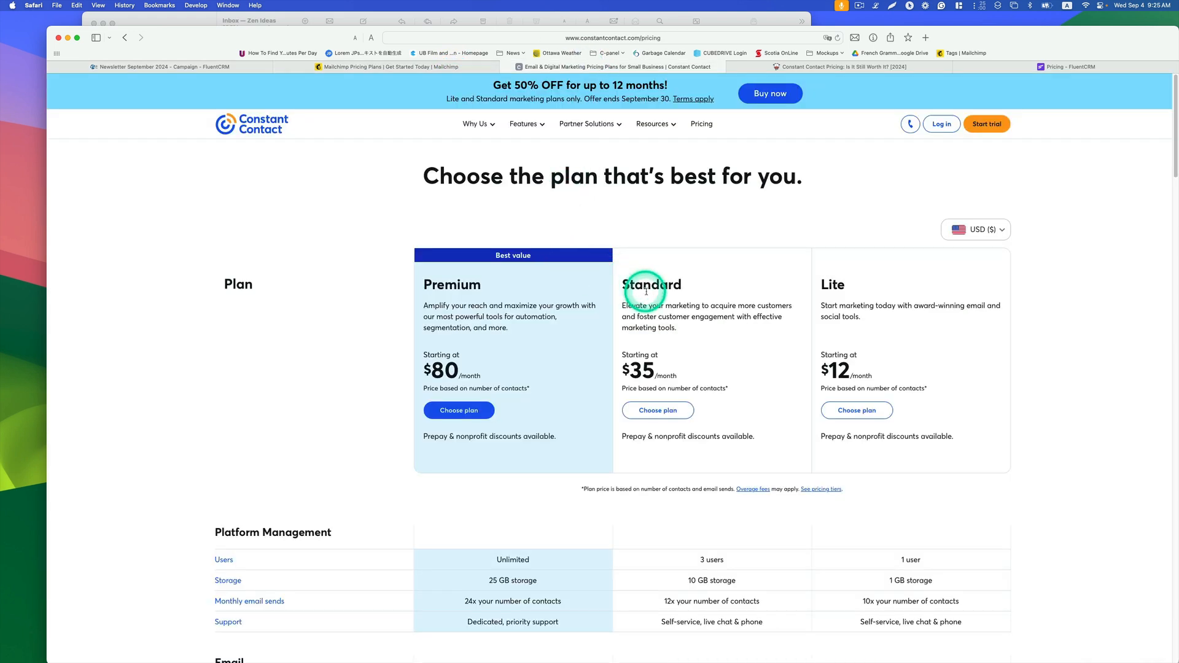
click(1023, 70)
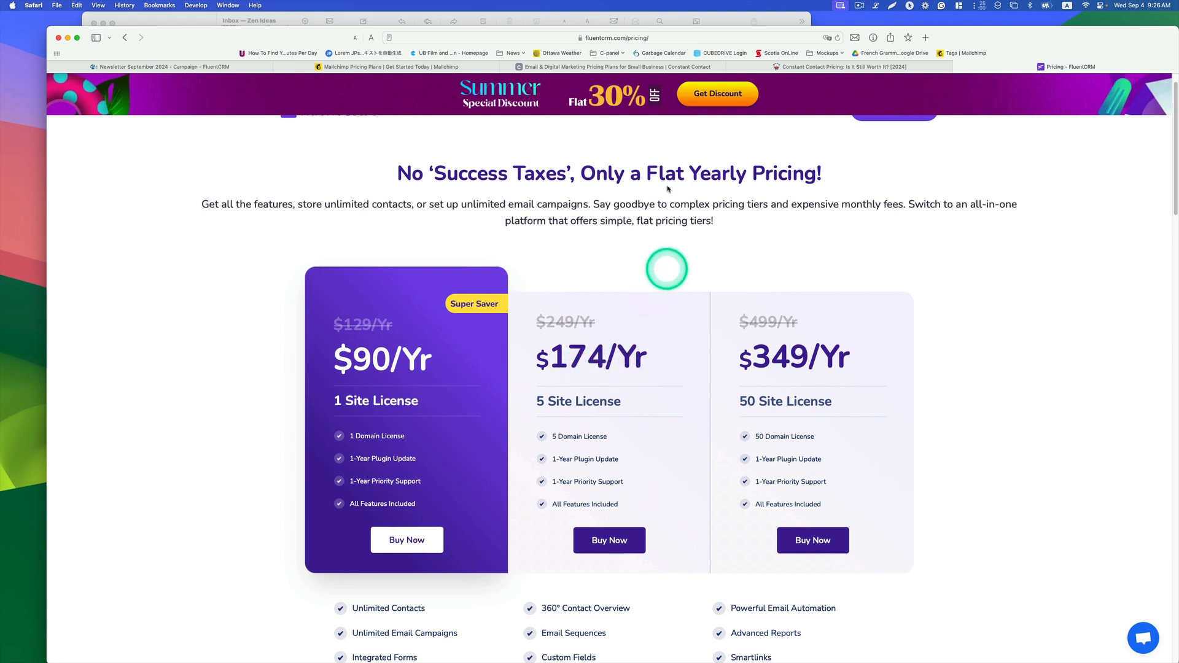
click(222, 67)
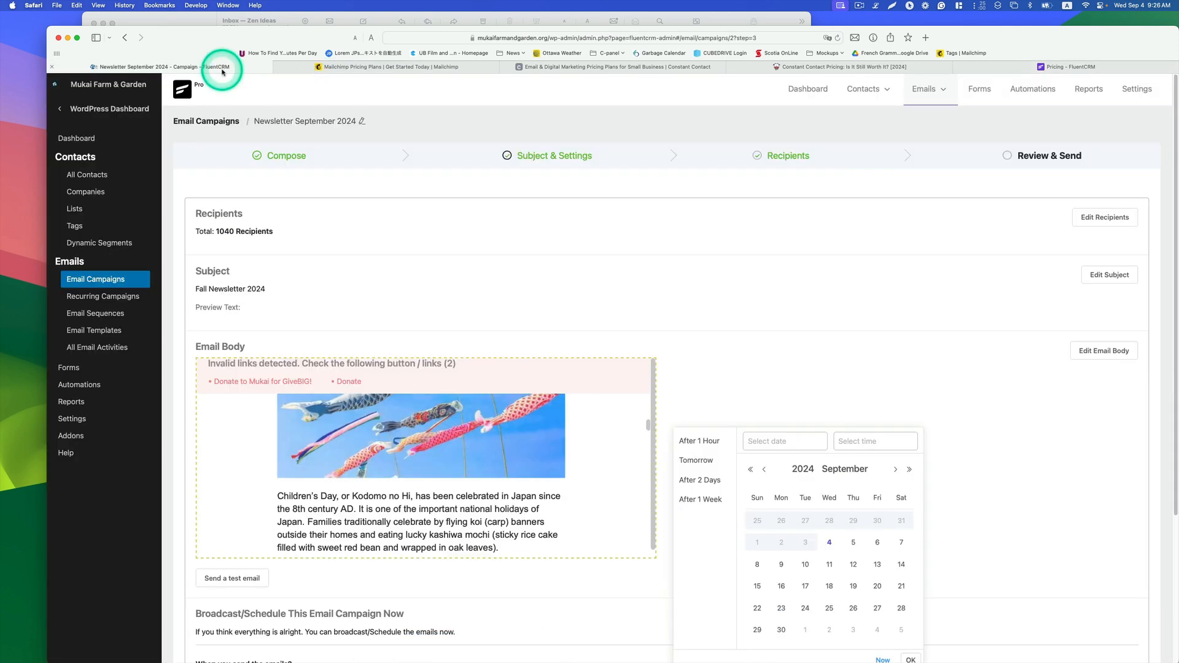